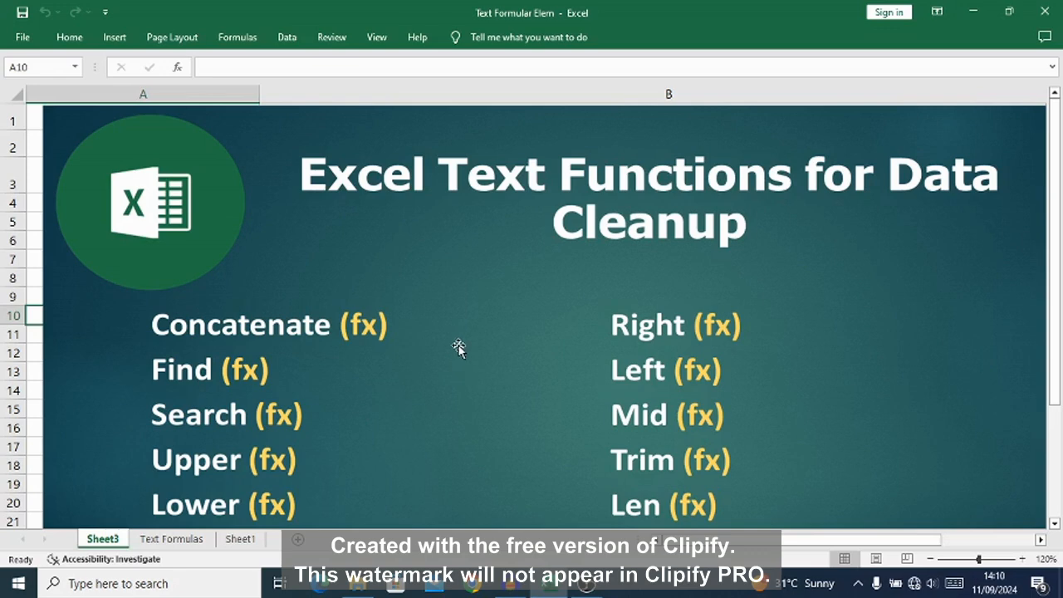
Step: Review the list of text functions shown on Sheet3
scroll(459, 347, down, 2)
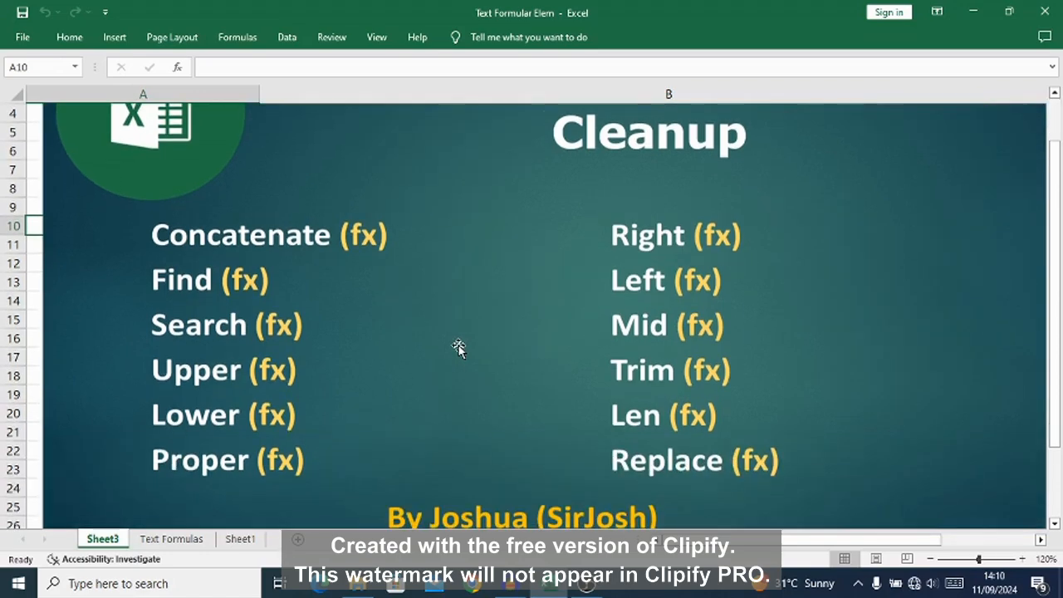
scroll(458, 347, up, 2)
scroll(458, 347, down, 1)
Step: Open the Text Formulas sheet and check how far down the User ID column extends
click(172, 539)
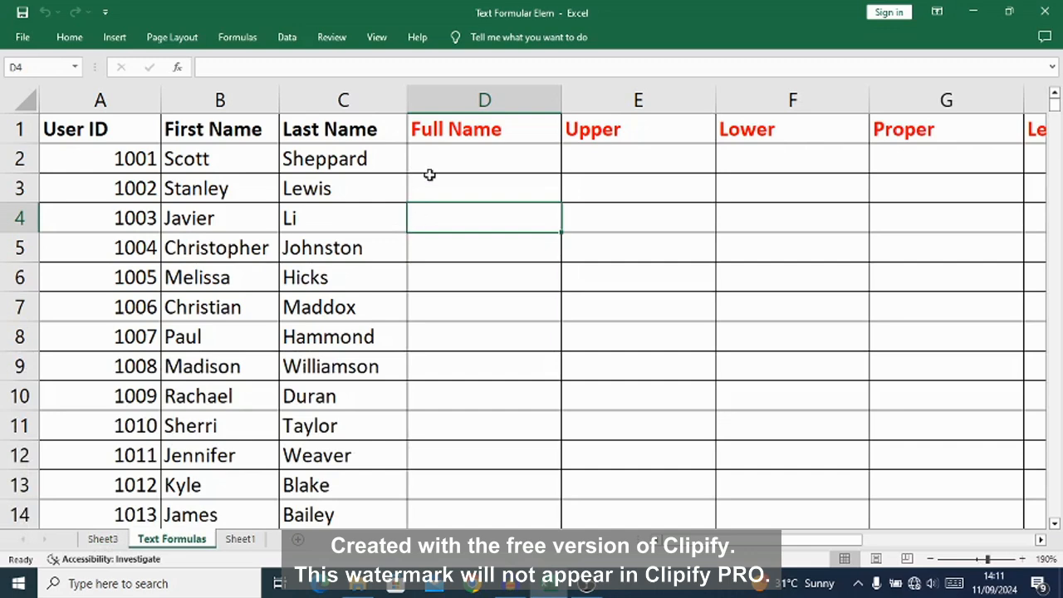
click(131, 159)
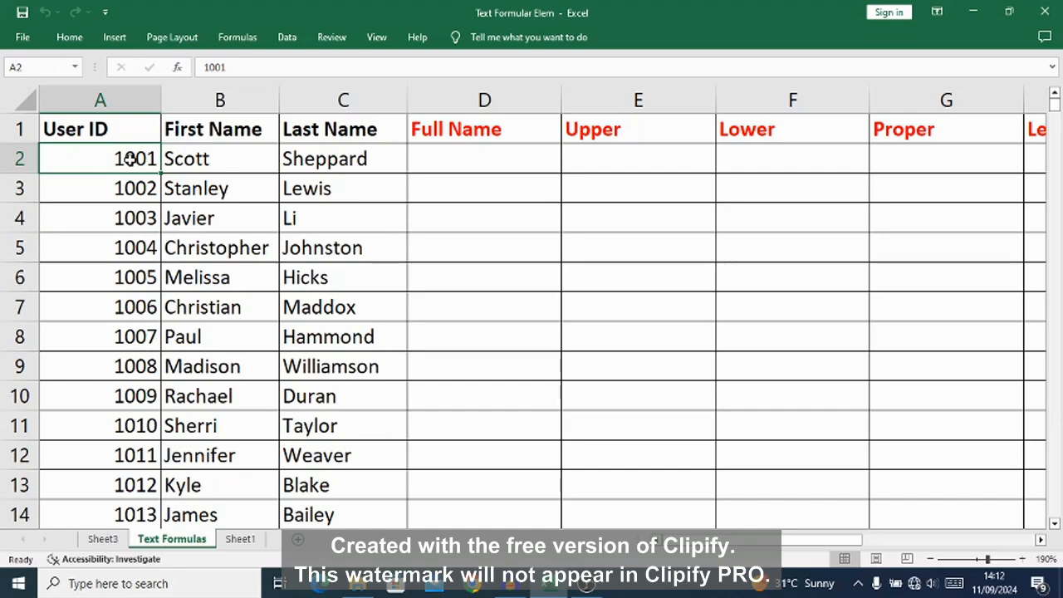
key(ctrl+Down)
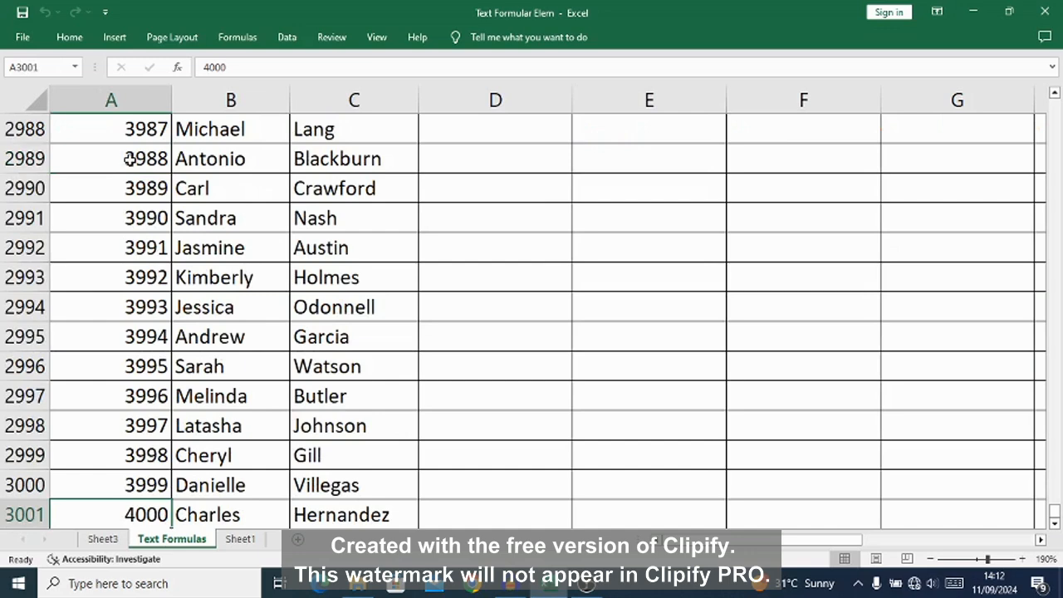
key(ctrl+Up)
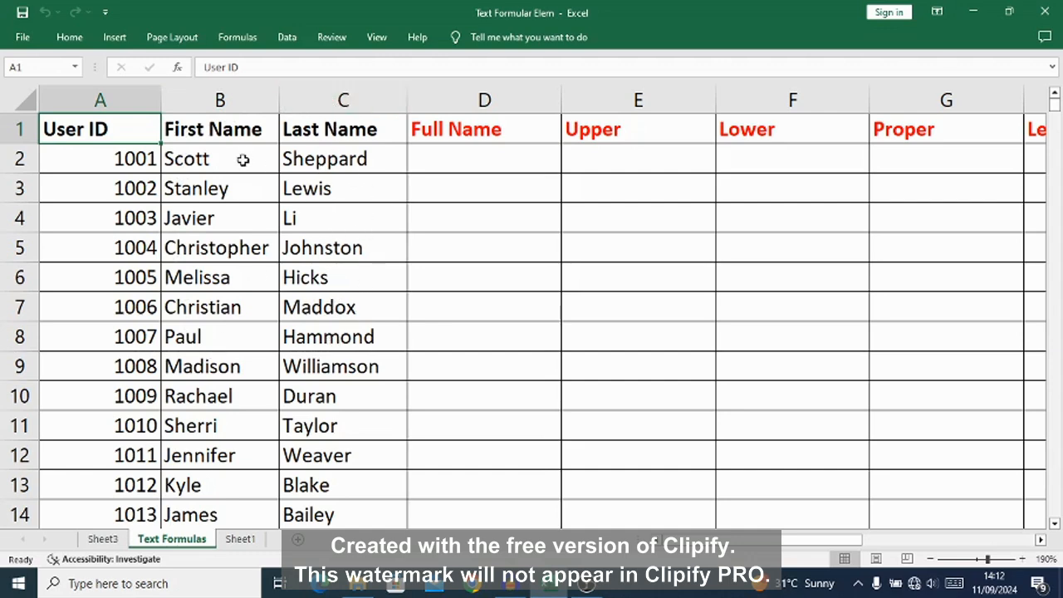
Step: Widen column D so that full names fit in the Full Name column
click(455, 160)
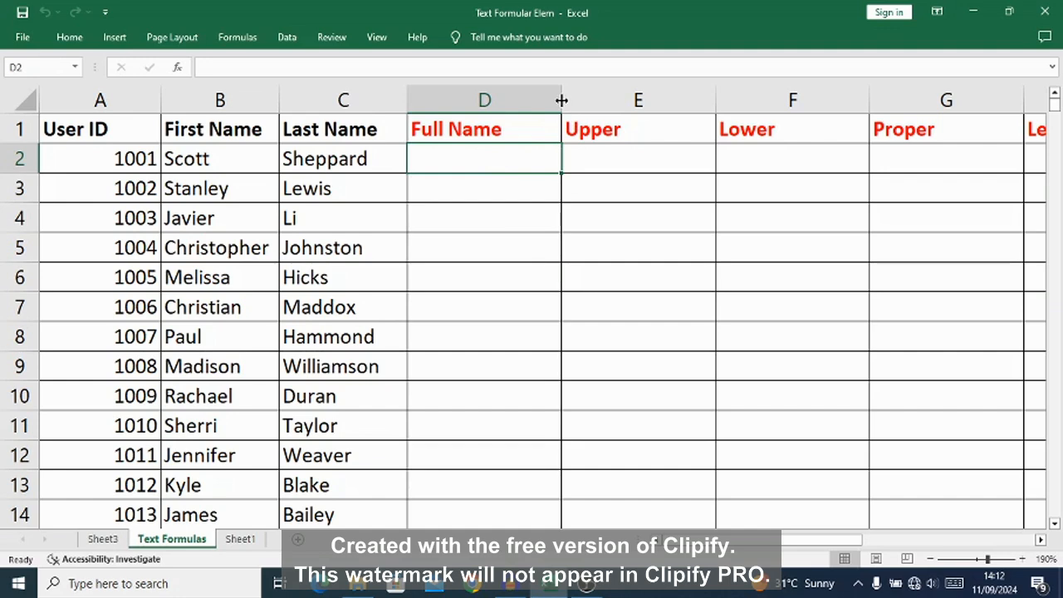
drag(562, 101, 645, 102)
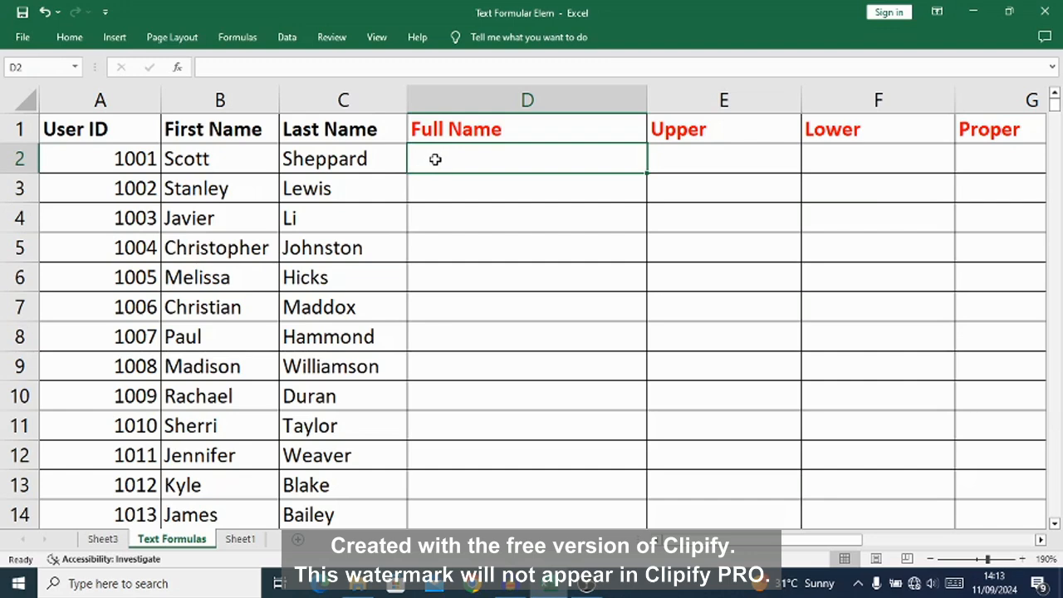
Step: Insert a CONCATENATE function in D2 with B2 as its first text argument
click(235, 38)
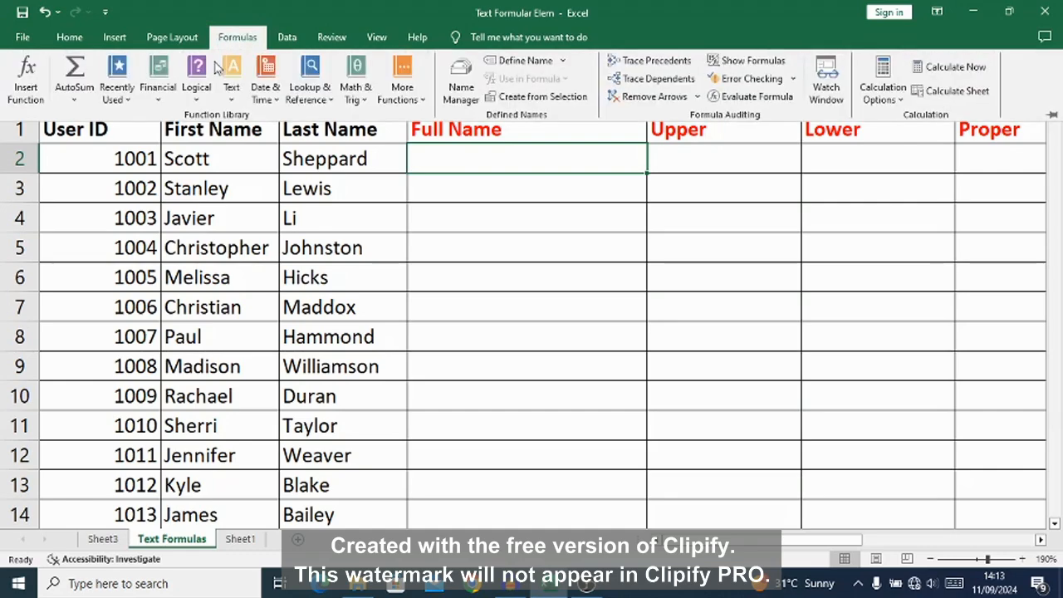
click(233, 93)
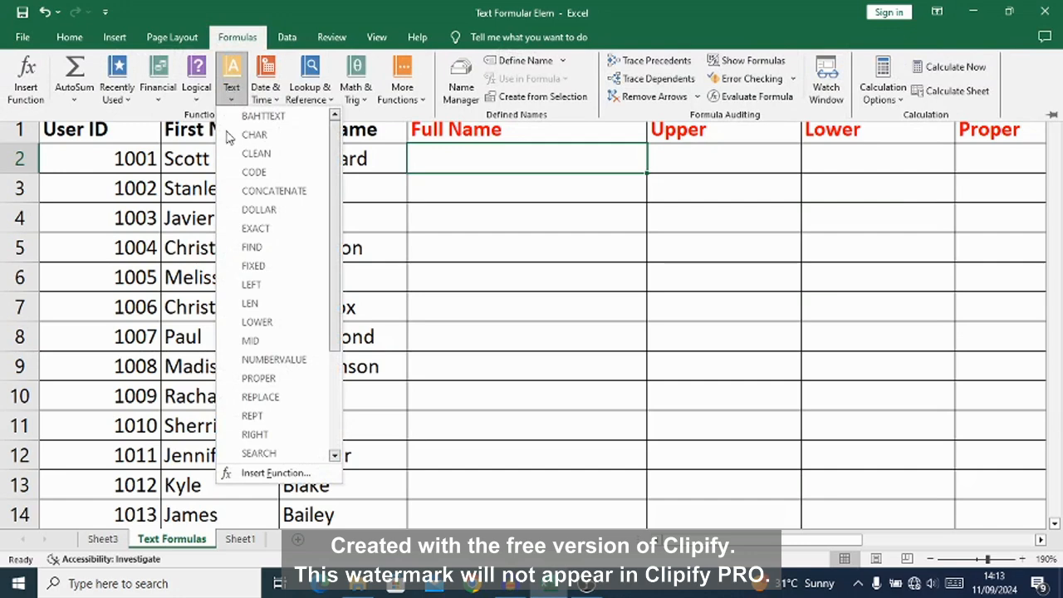
click(256, 193)
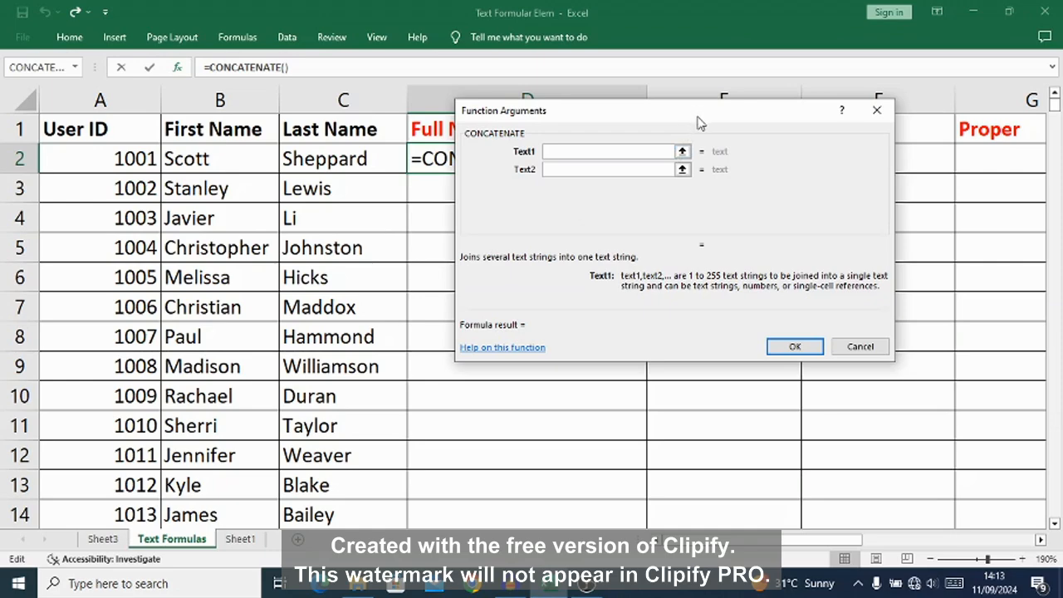
drag(696, 122, 671, 236)
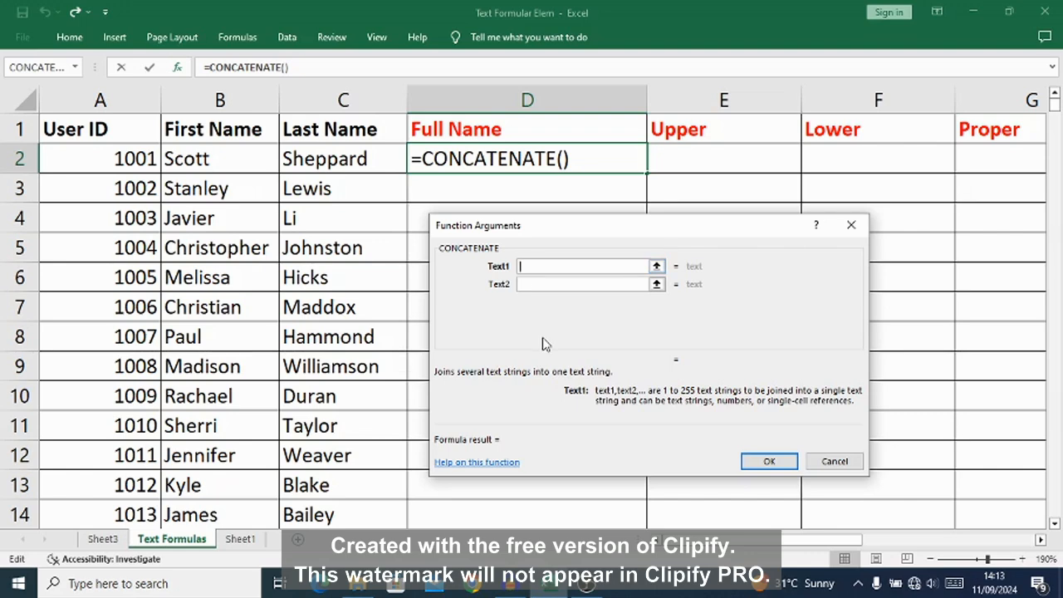
text(b2)
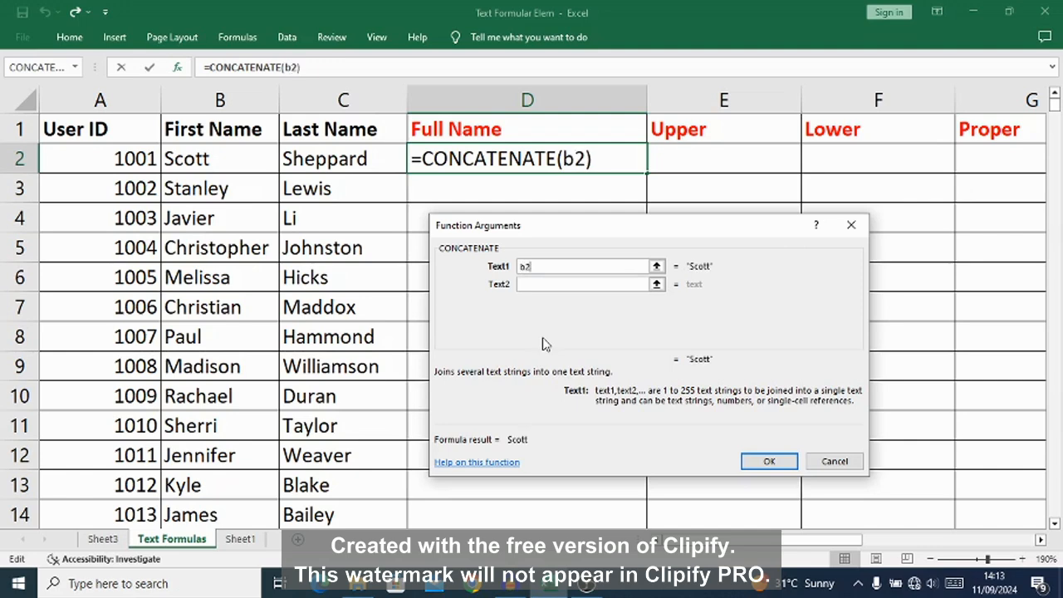
key(BackSpace)
key(BackSpace)
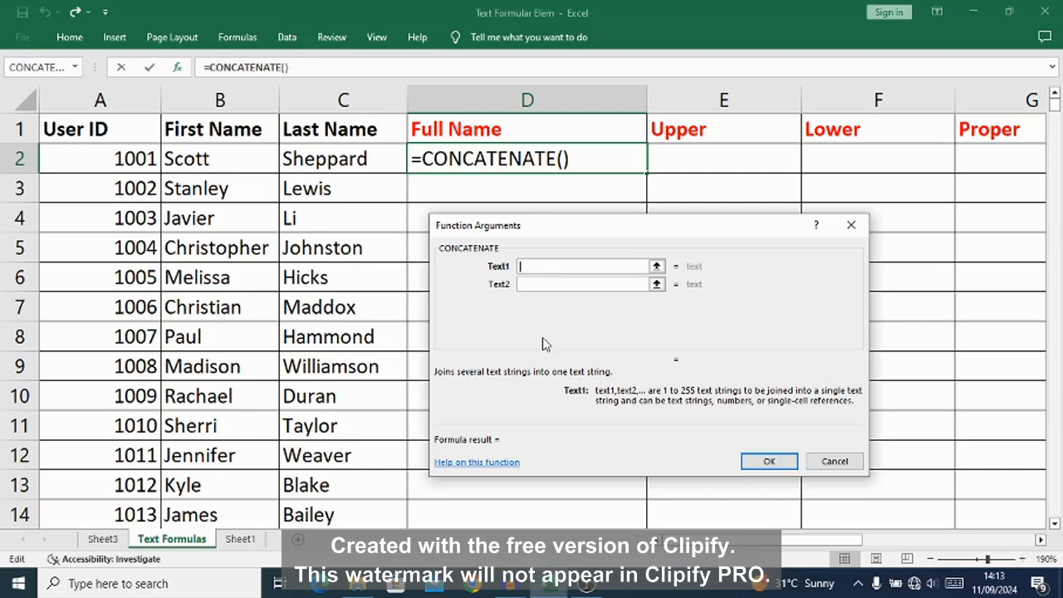
text(B2)
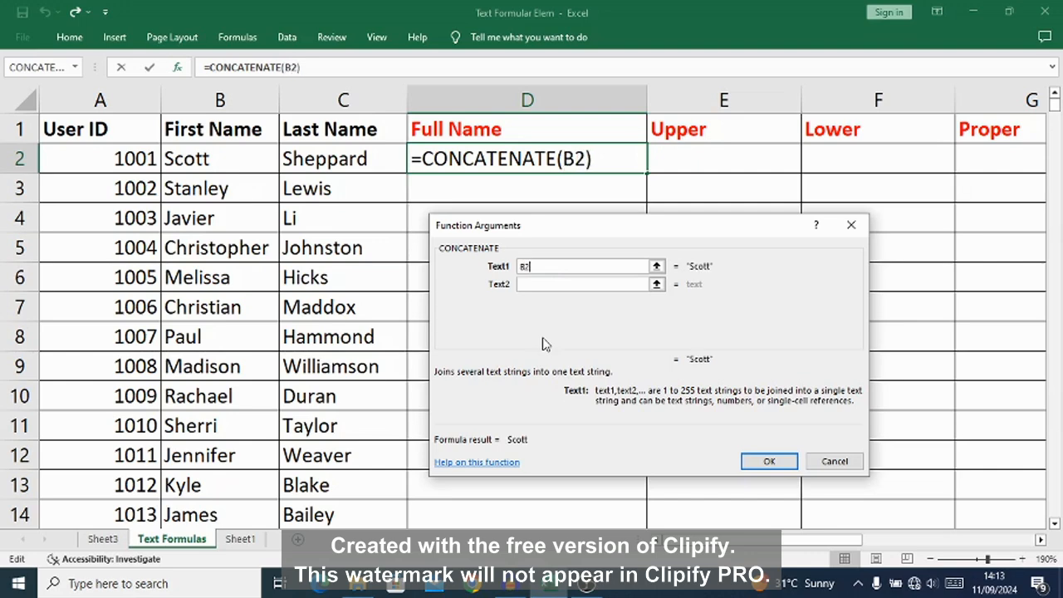
Step: Try C2 as the second text argument of CONCATENATE, and clear that argument again
click(550, 283)
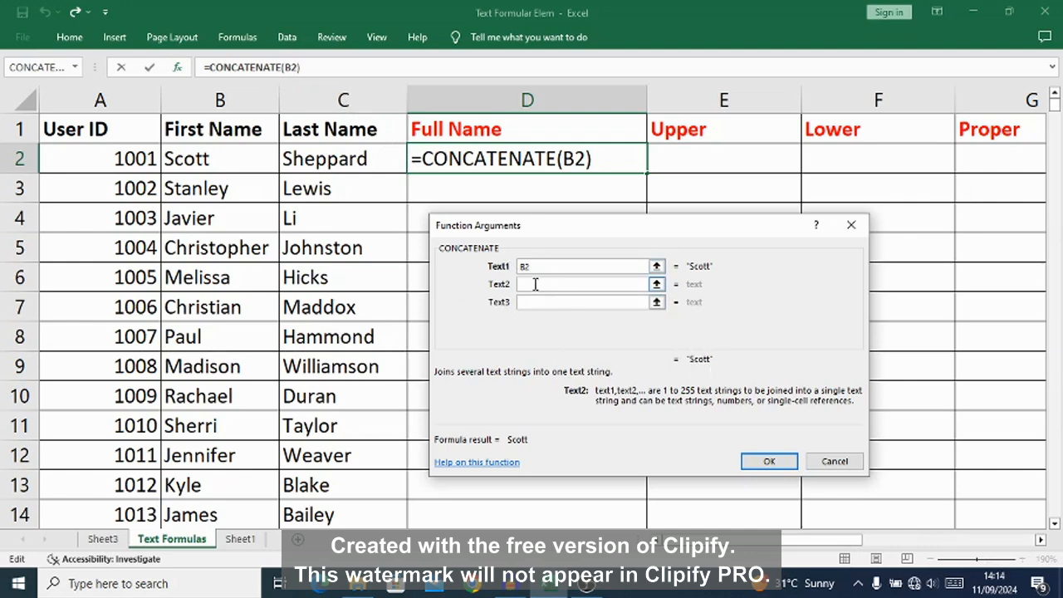
text(C2)
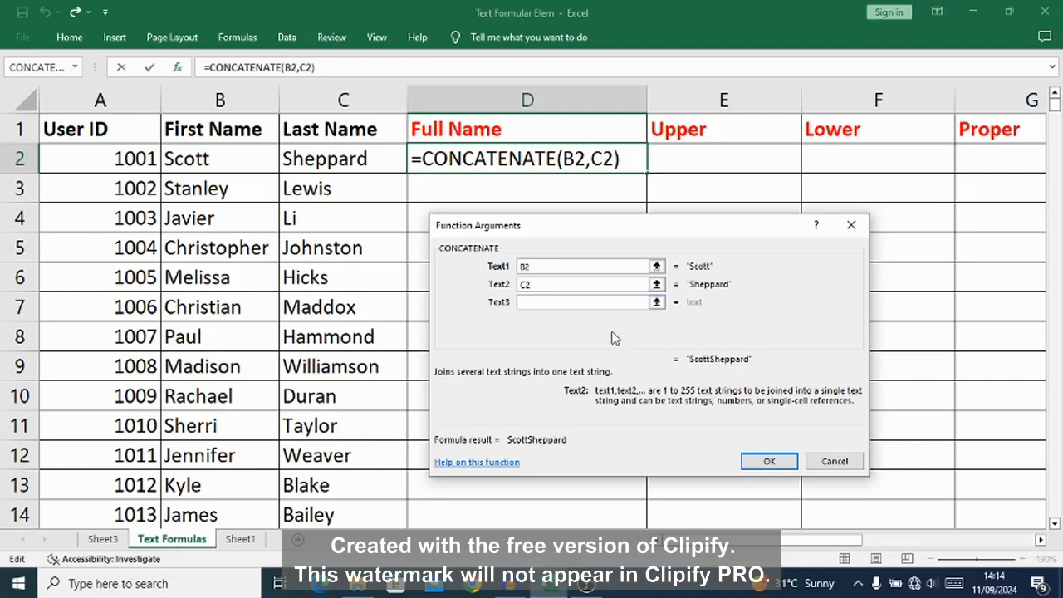
click(543, 301)
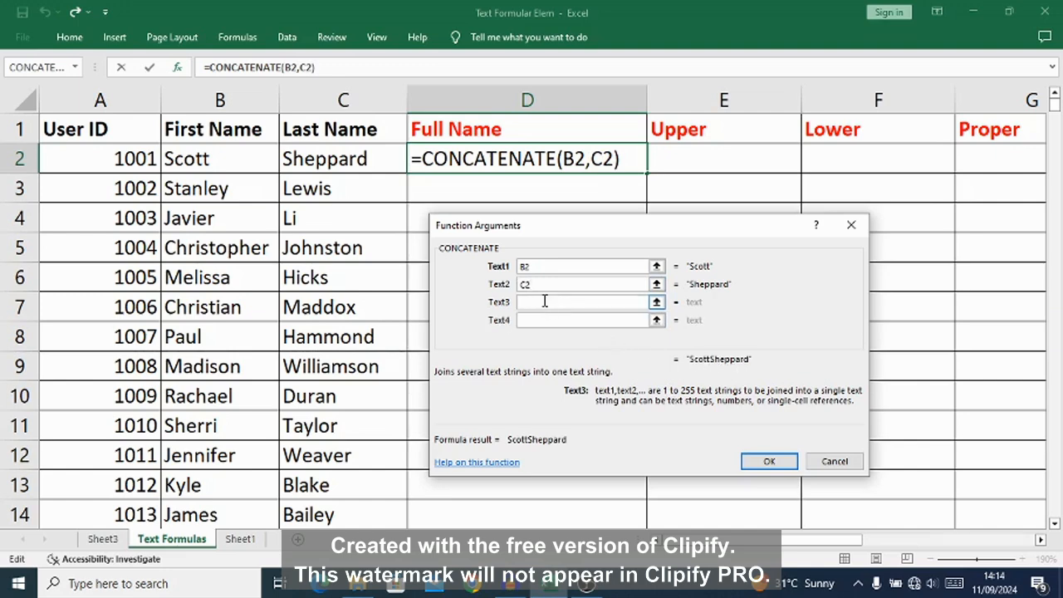
click(548, 283)
key(BackSpace)
key(BackSpace)
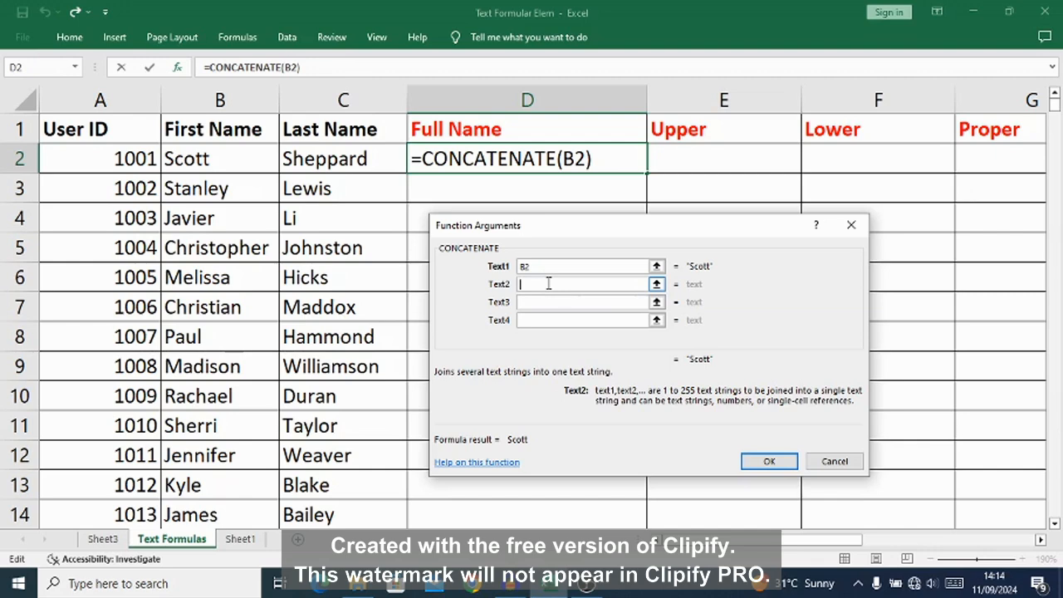
Step: Set the second text argument to " " and the third to C2, and confirm the CONCATENATE formula in D2
text(")
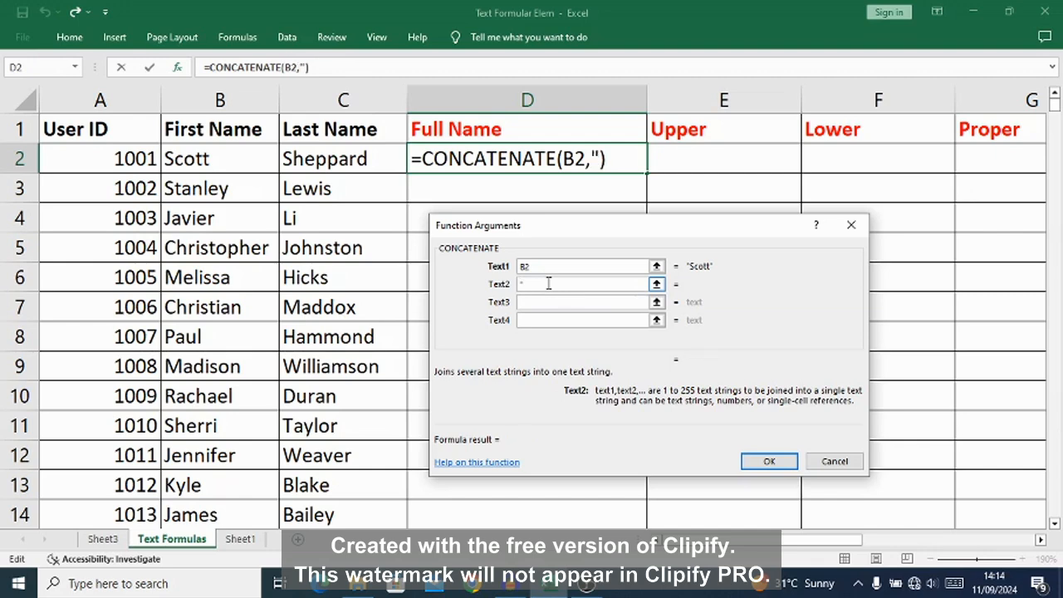
text( ")
click(541, 300)
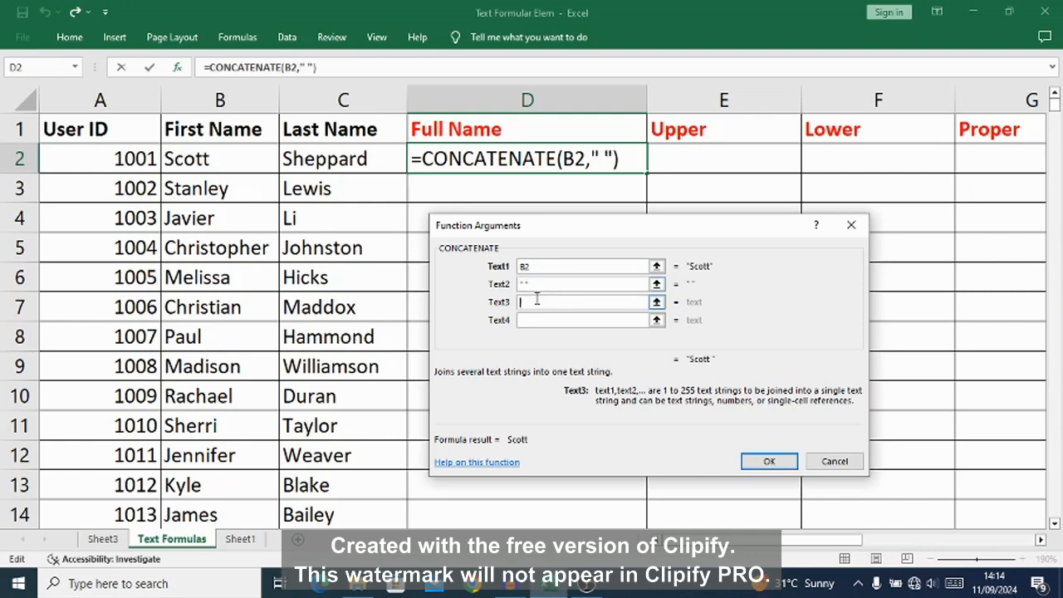
click(334, 159)
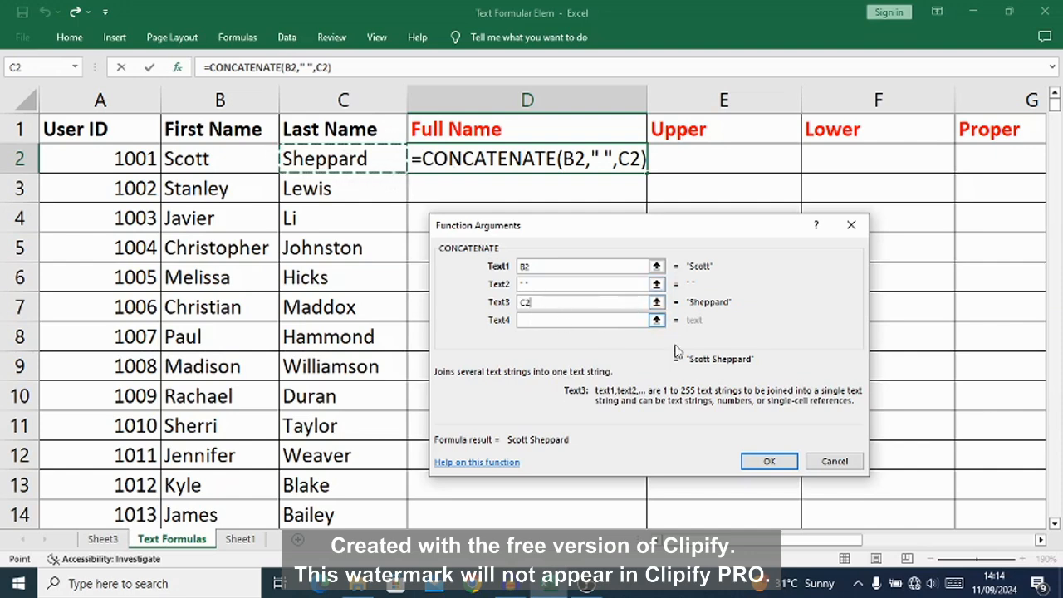
click(769, 463)
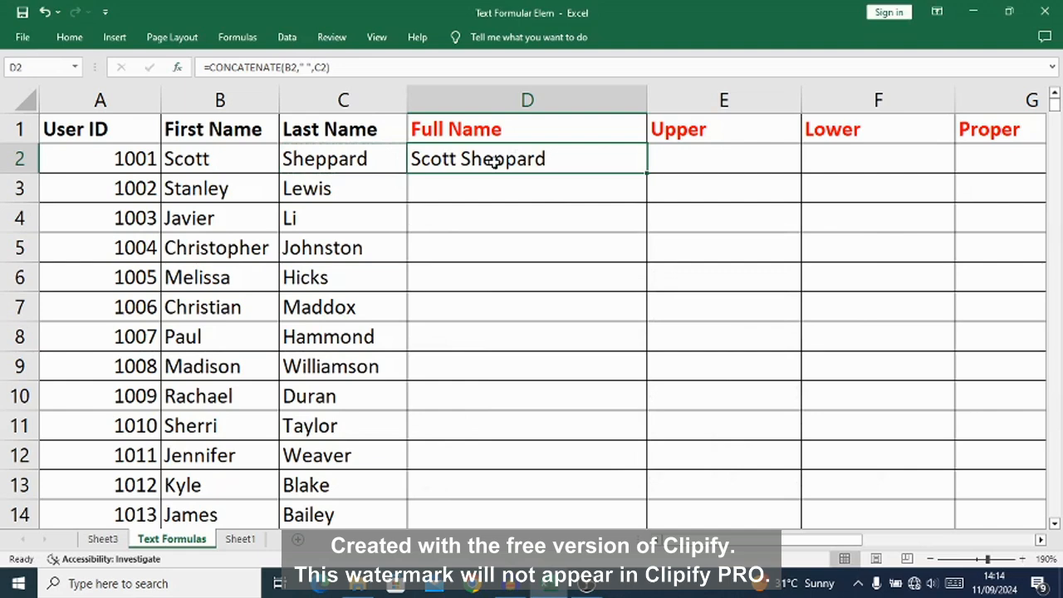
Step: Try filling the CONCATENATE formula from D2 down to D13, and undo both the fill and the formula
drag(646, 172, 636, 505)
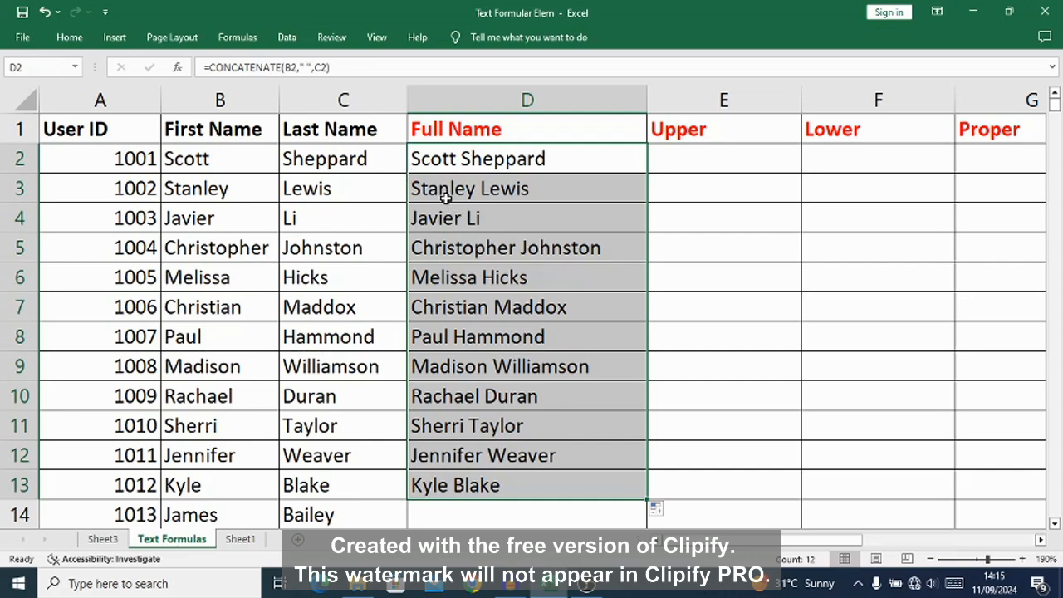
key(ctrl+z)
key(ctrl+z)
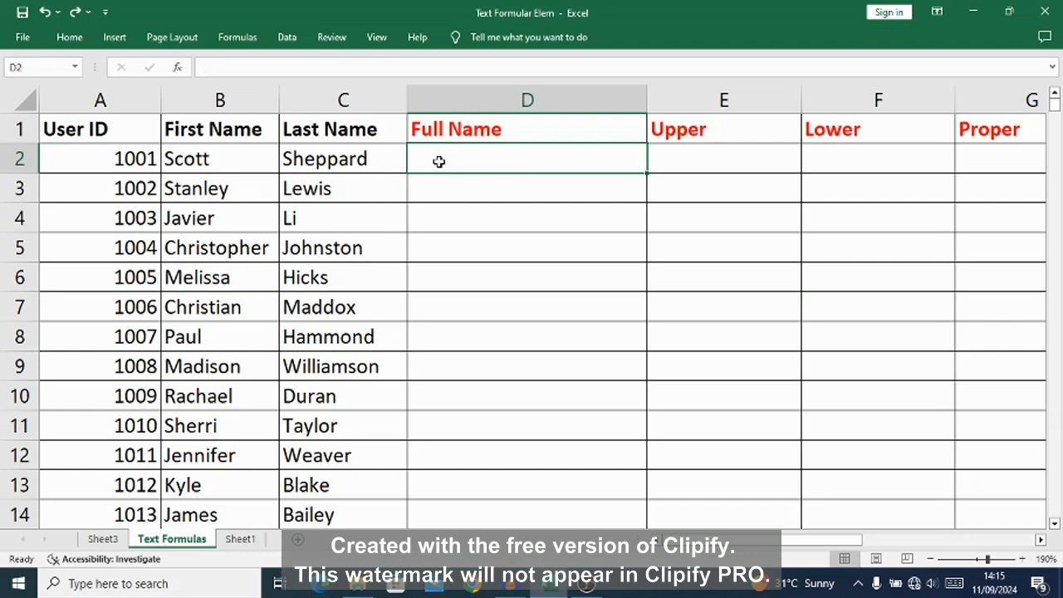
Step: Enter the formula =B2&" "&C2 in D2 to join the first and last names with a space
text(=)
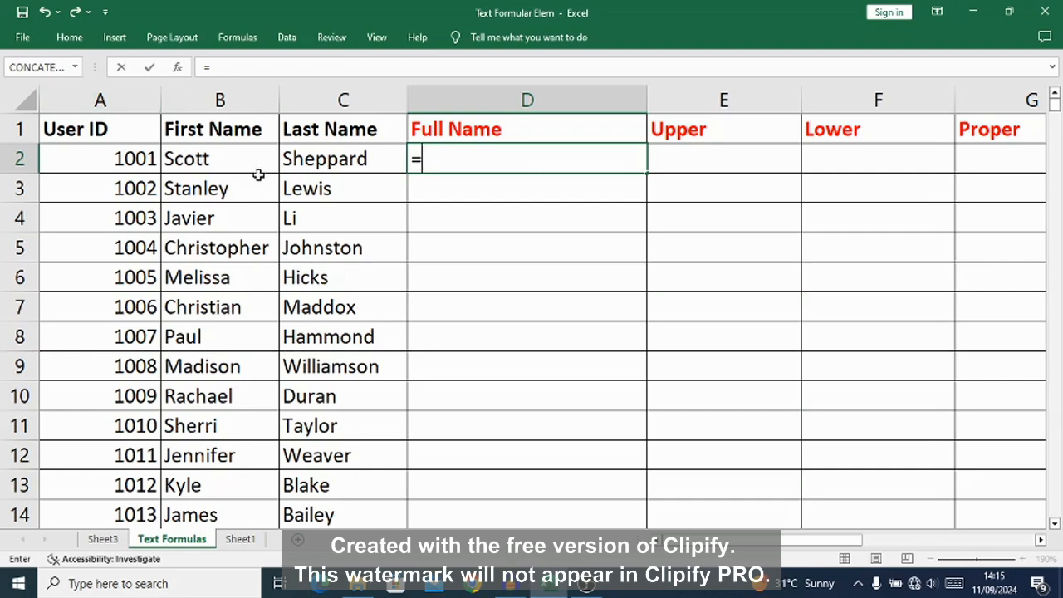
text(B2)
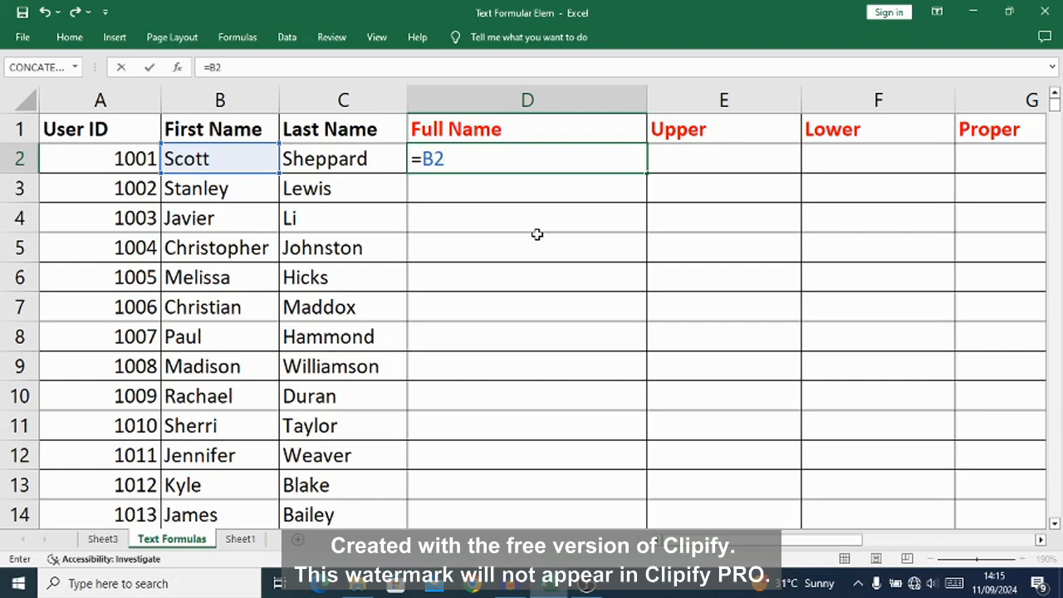
text(&" ")
text(&)
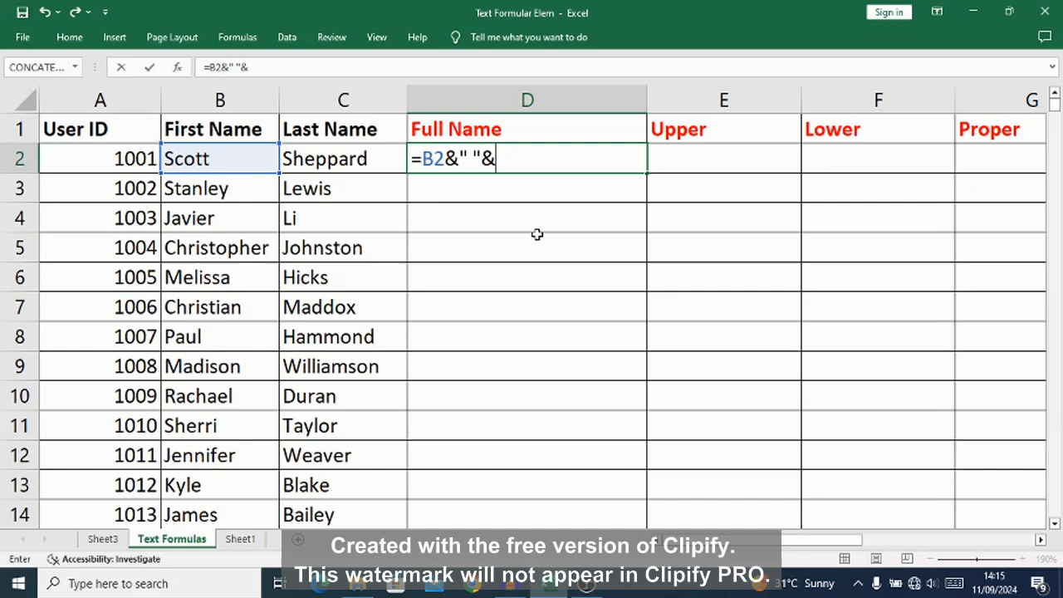
click(352, 161)
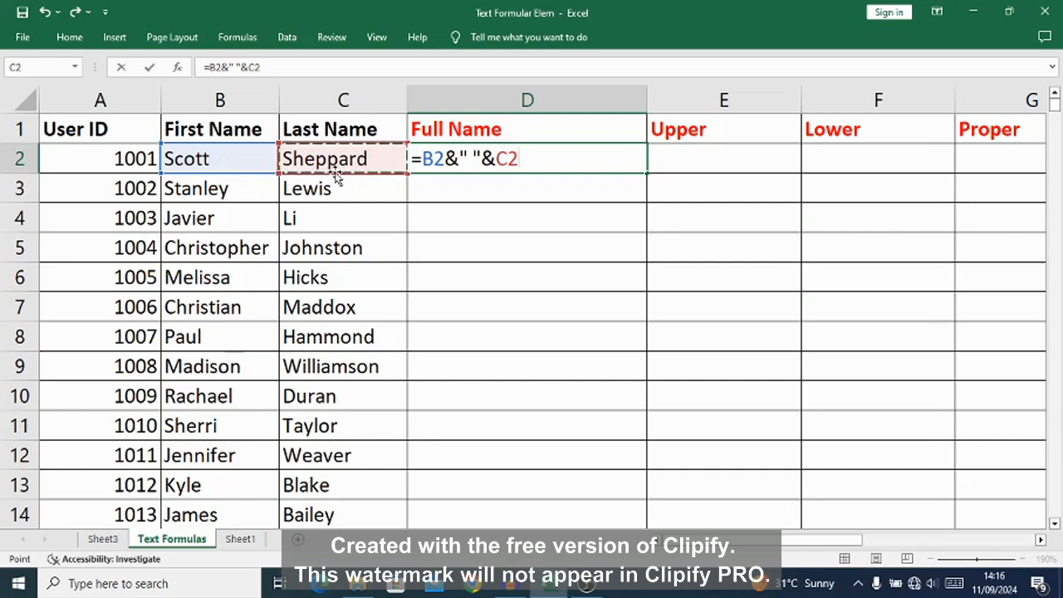
key(Return)
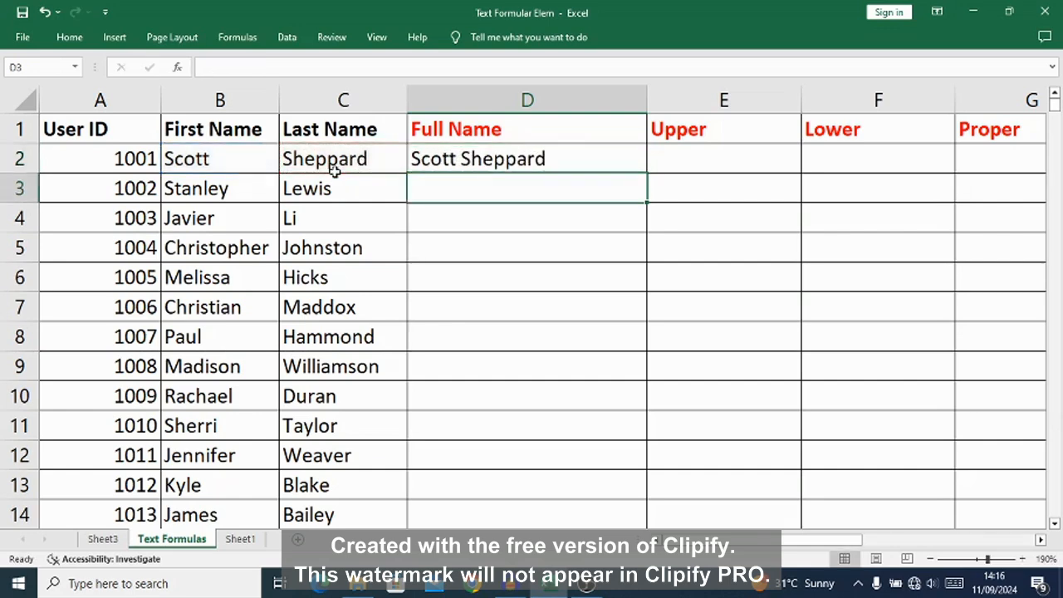
Step: Fill the D2 formula down the Full Name column to the last data row
click(490, 149)
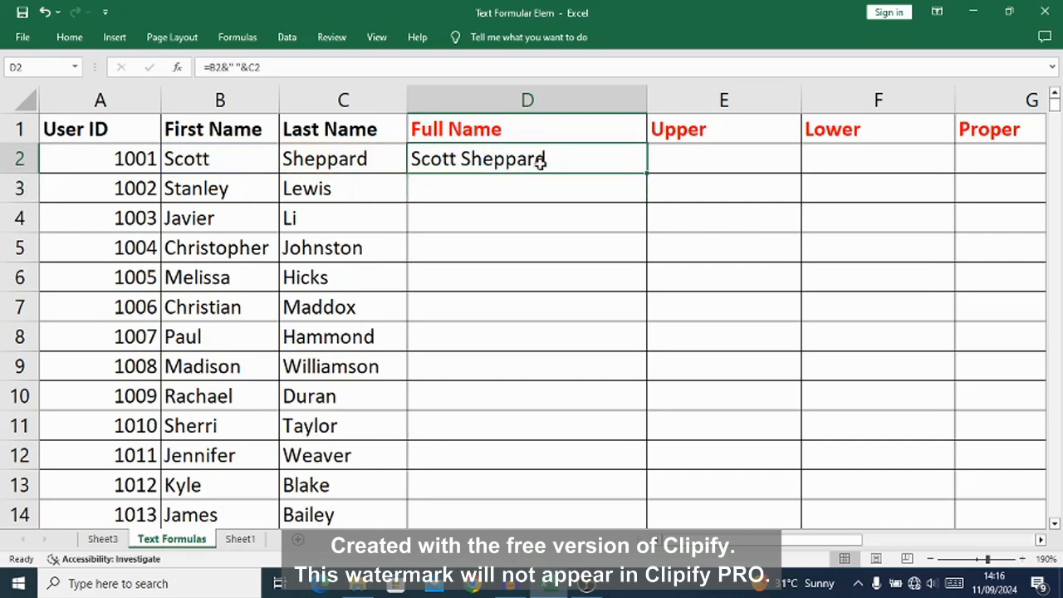
double_click(650, 173)
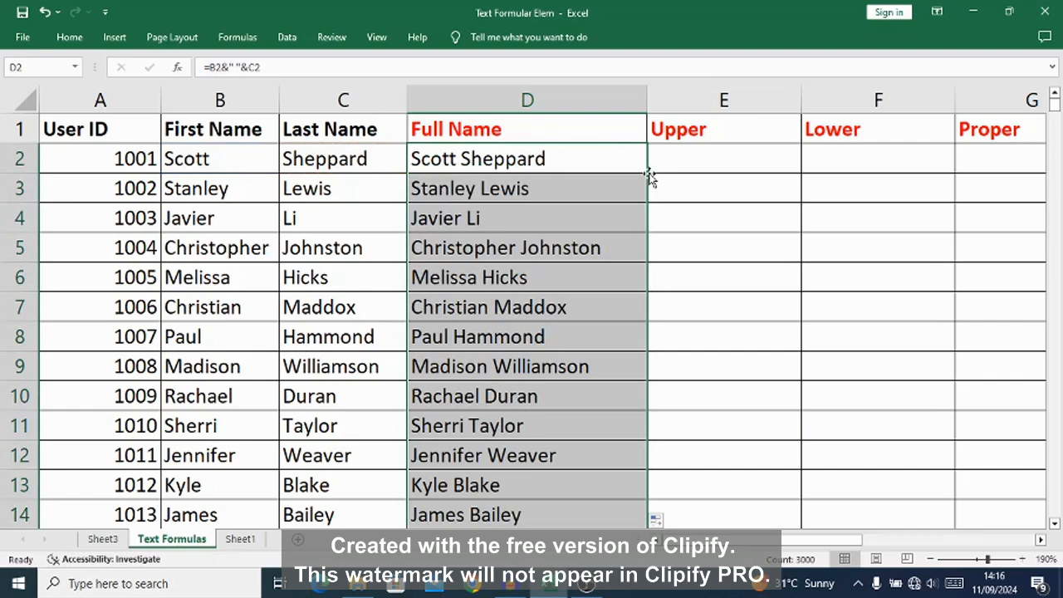
Step: Copy the full names from D2 down to the last data row and paste them back over themselves as values only
click(611, 161)
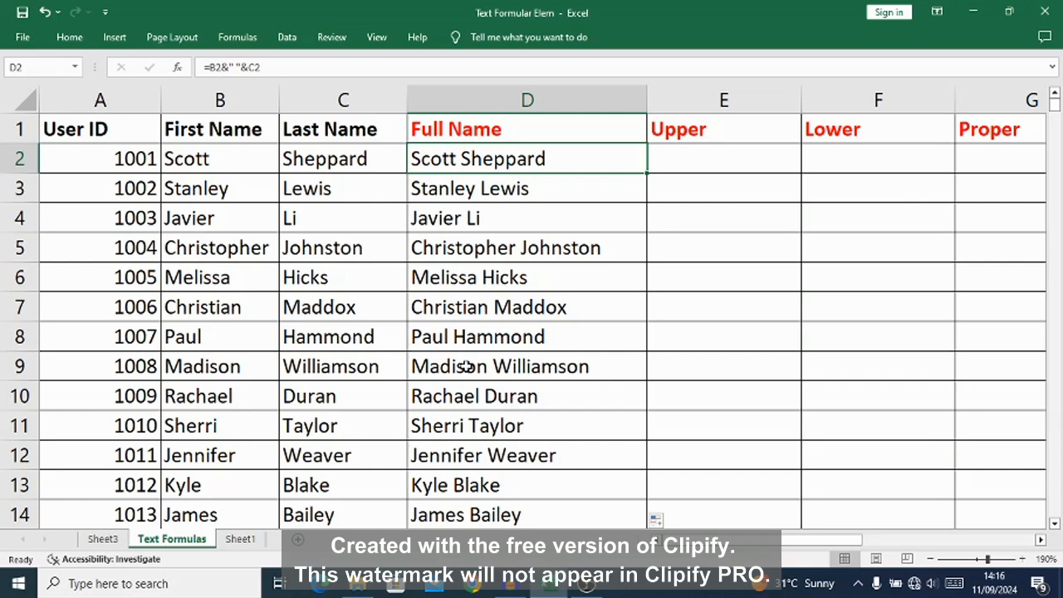
key(ctrl+shift+Down)
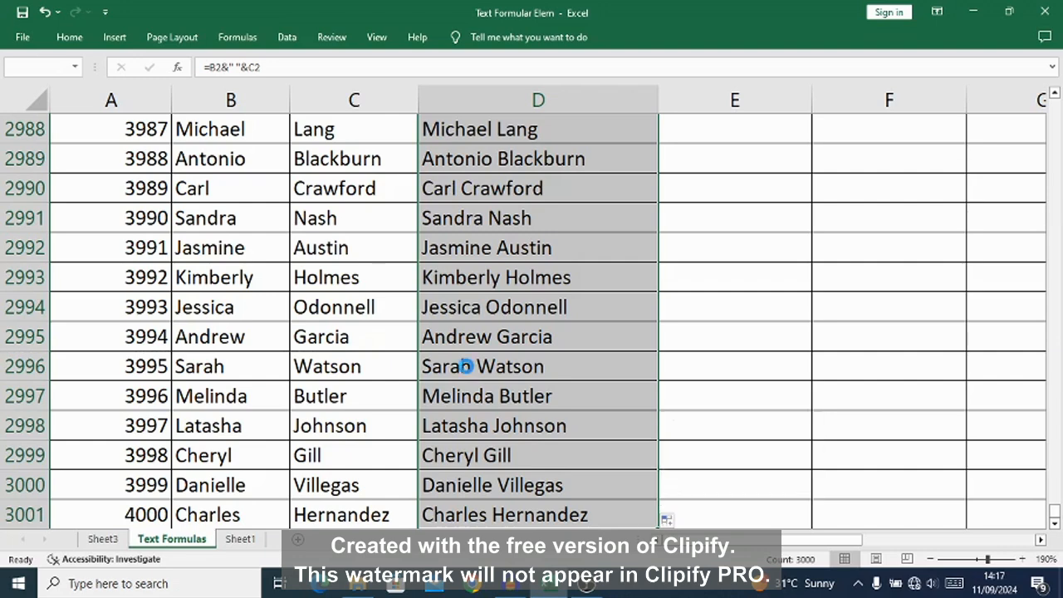
key(ctrl+c)
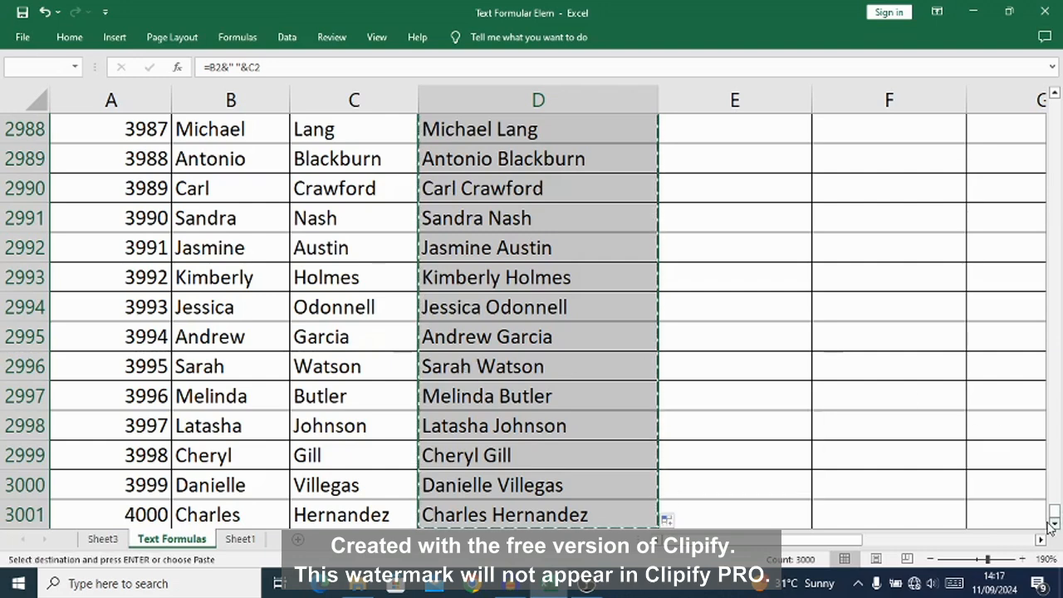
drag(1055, 513, 1056, 98)
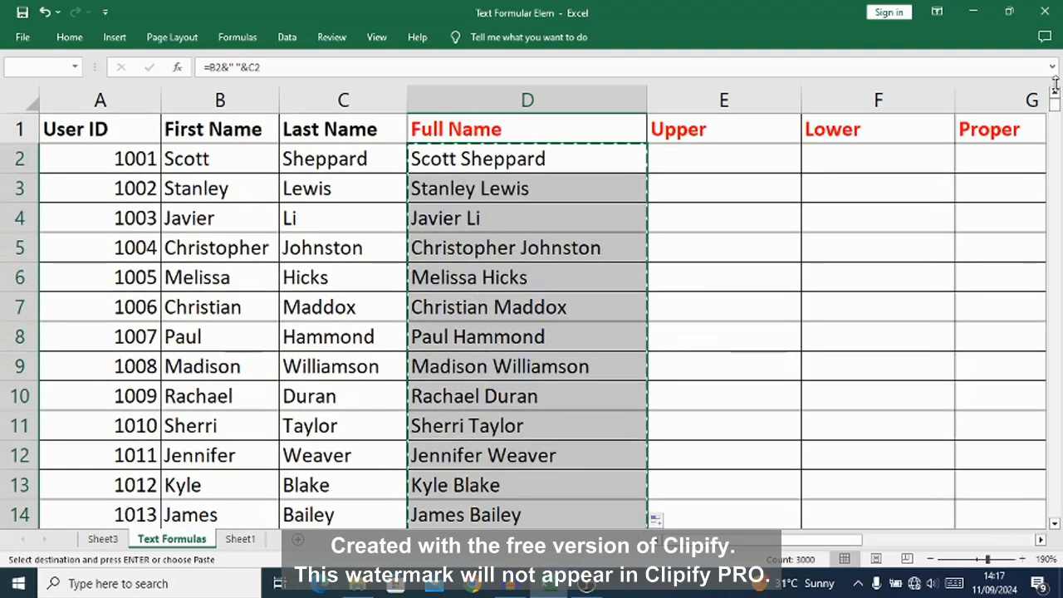
click(496, 157)
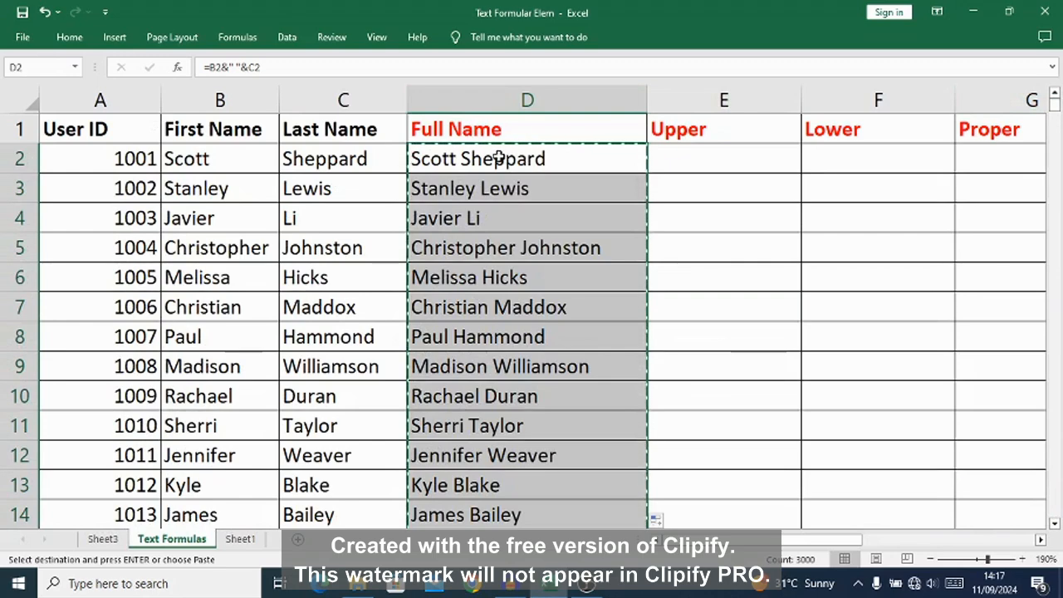
right_click(498, 158)
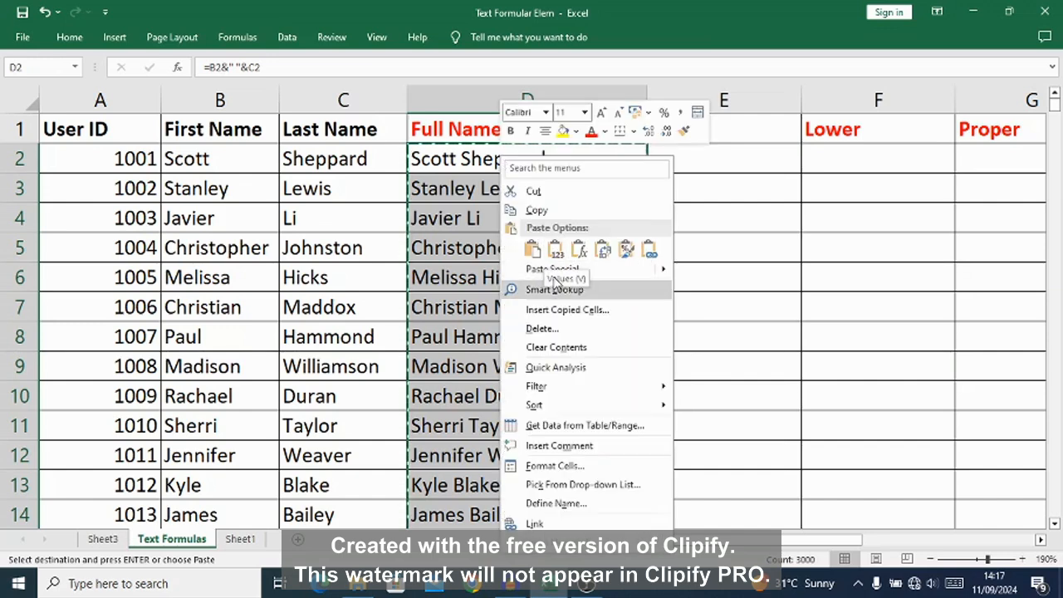
click(538, 270)
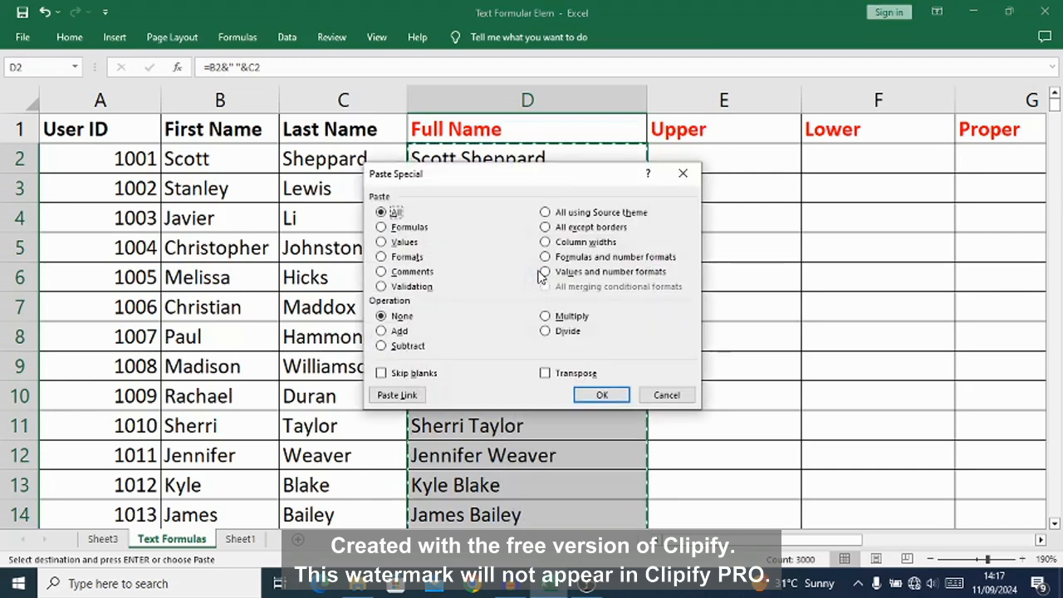
click(380, 241)
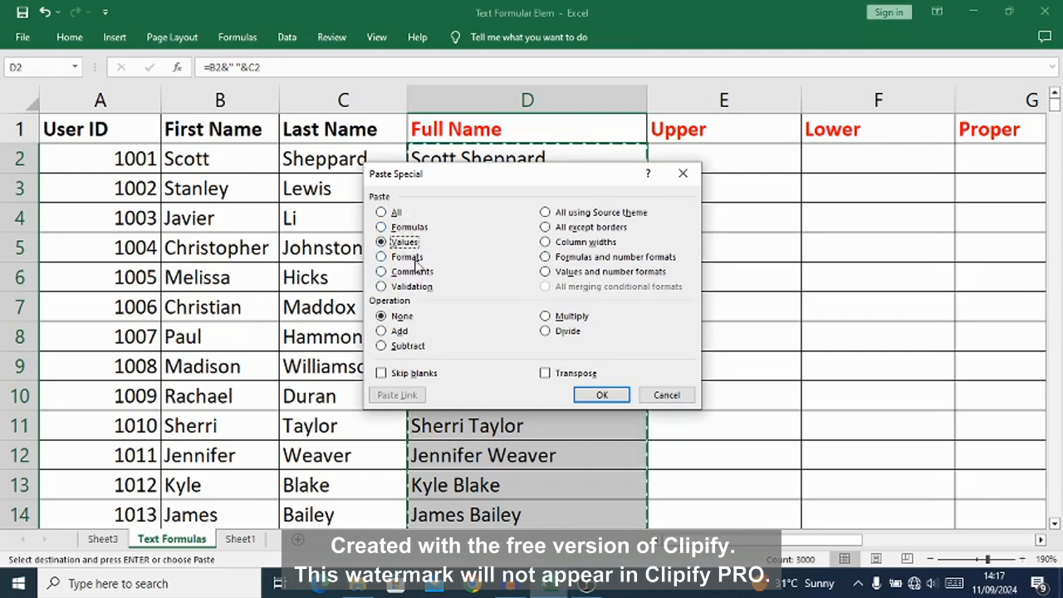
click(603, 397)
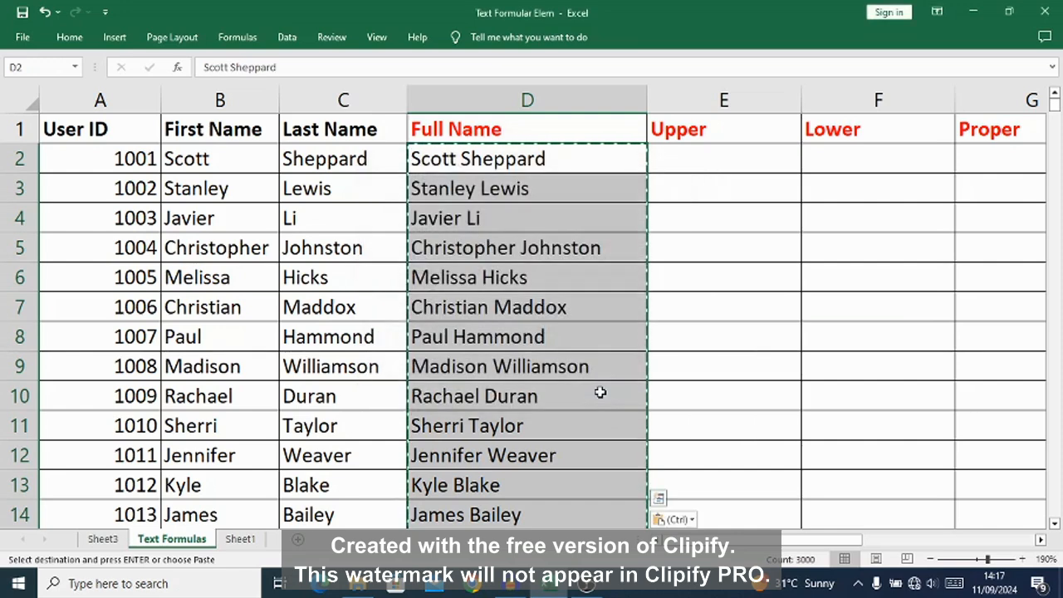
click(494, 159)
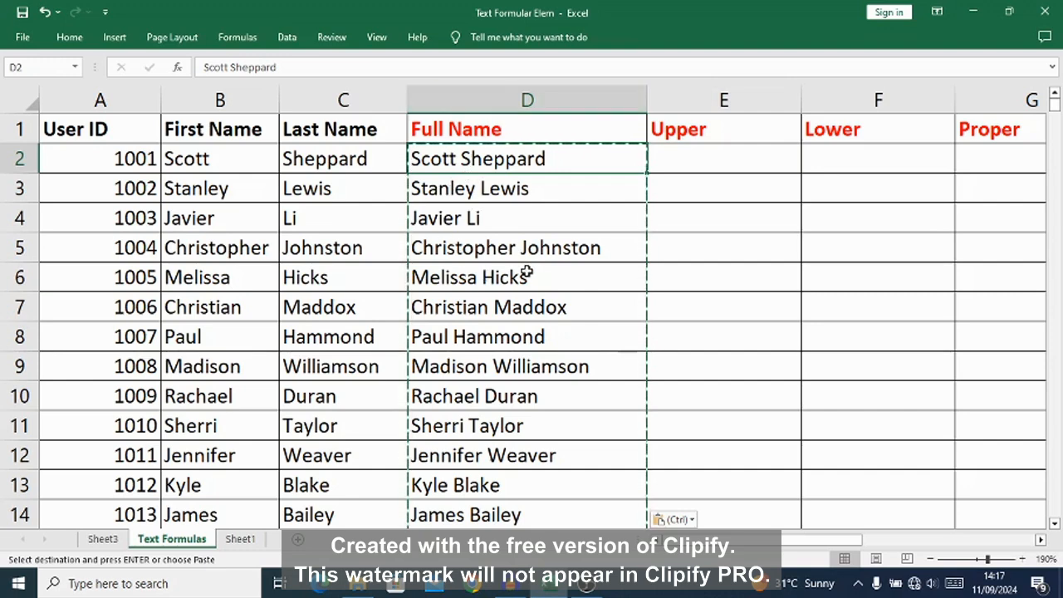
Step: Enter the formula =UPPER(D2) in E2 by referencing the first full name, and widen the Upper column
click(685, 161)
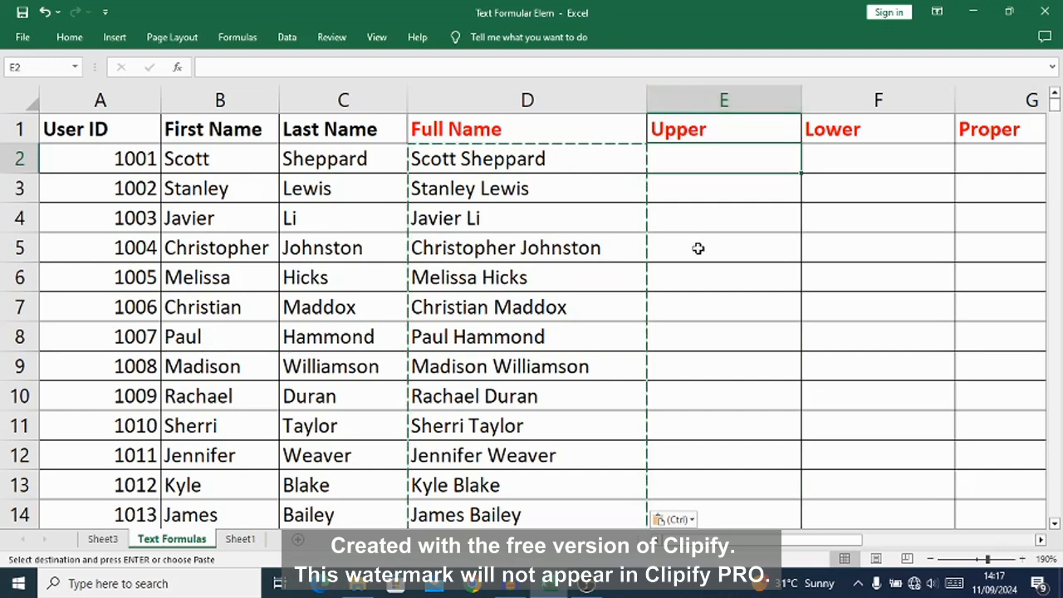
click(448, 158)
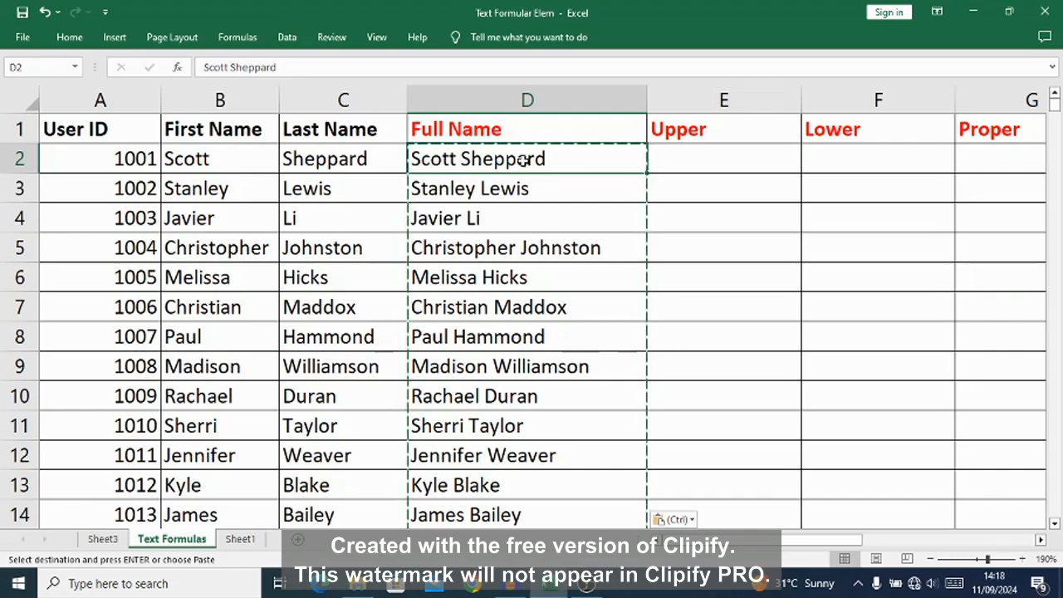
click(670, 153)
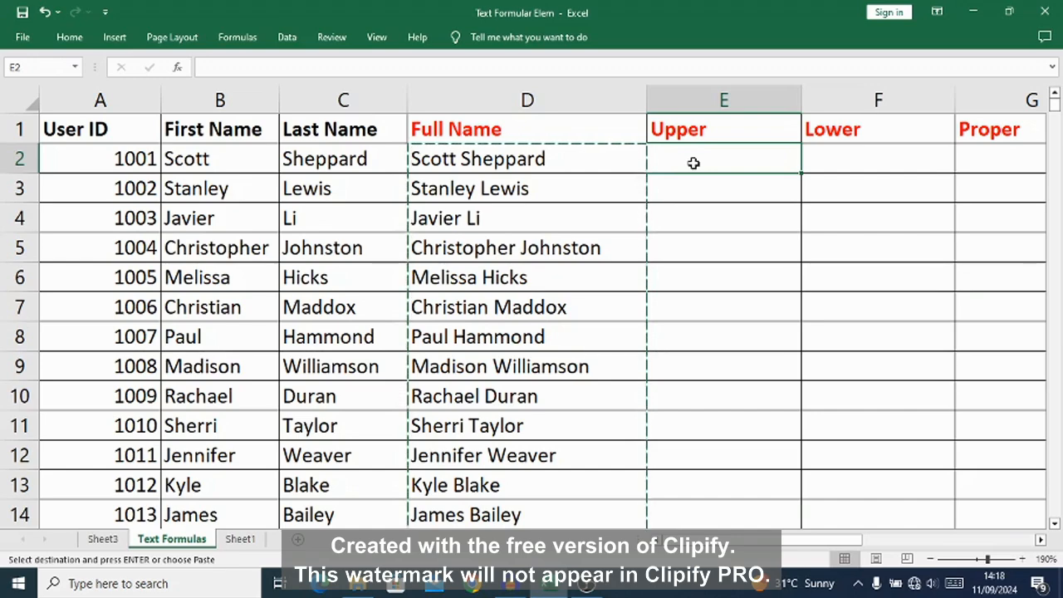
text(=U)
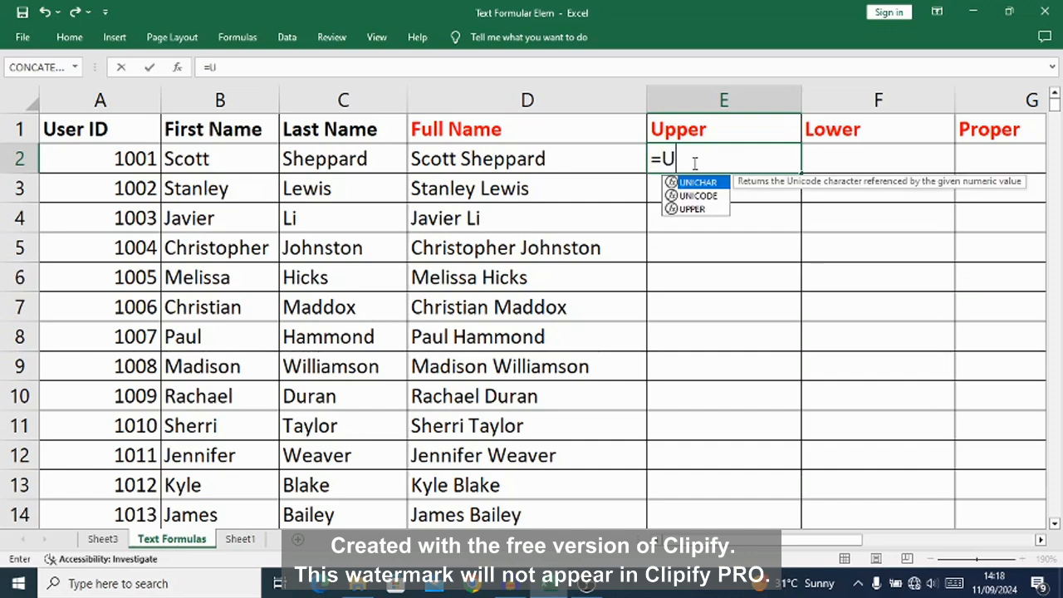
text(PP)
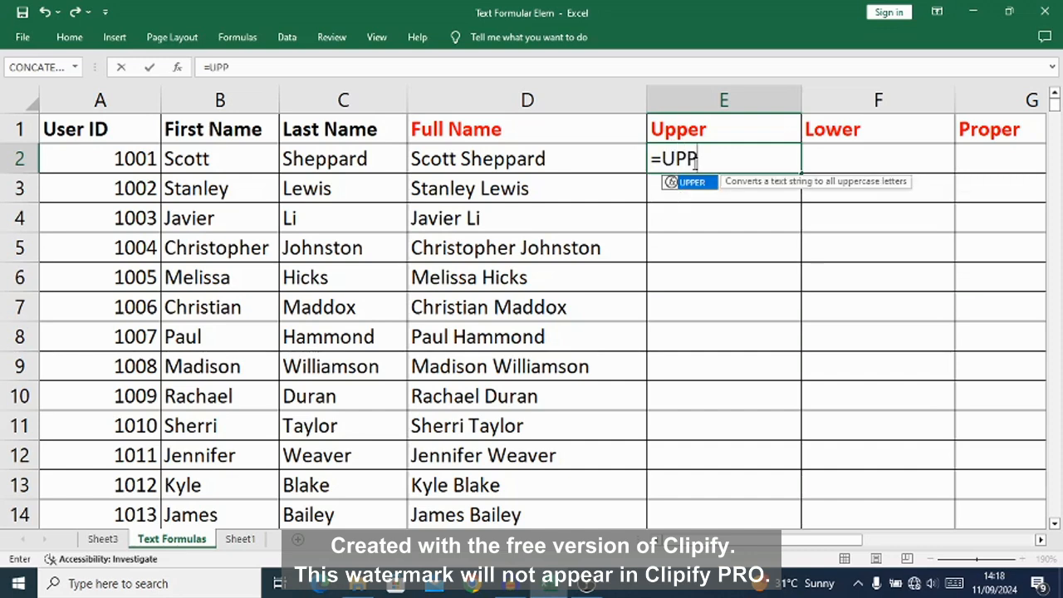
text(ER()
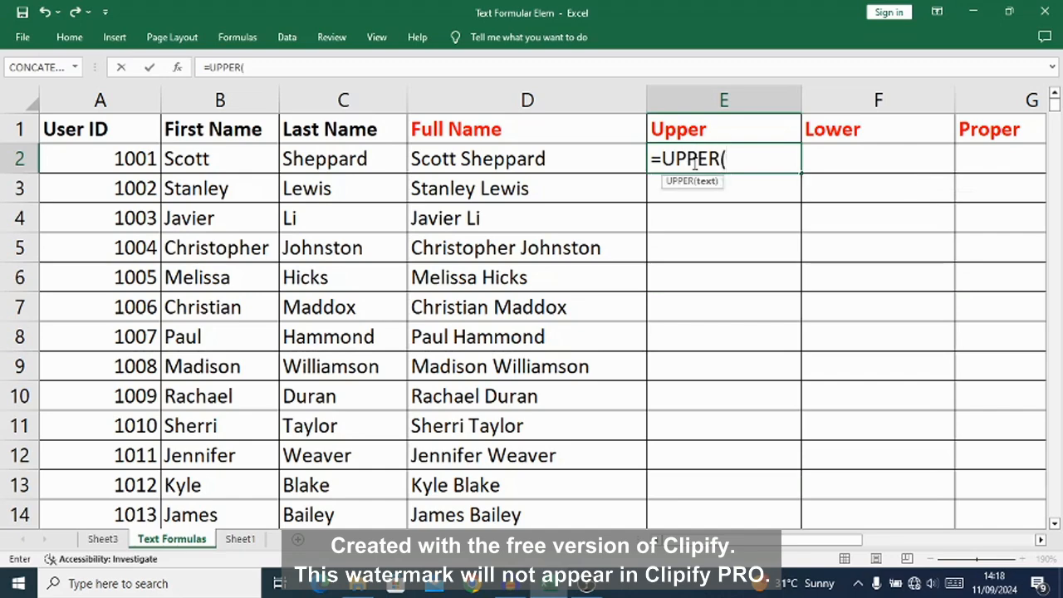
click(504, 163)
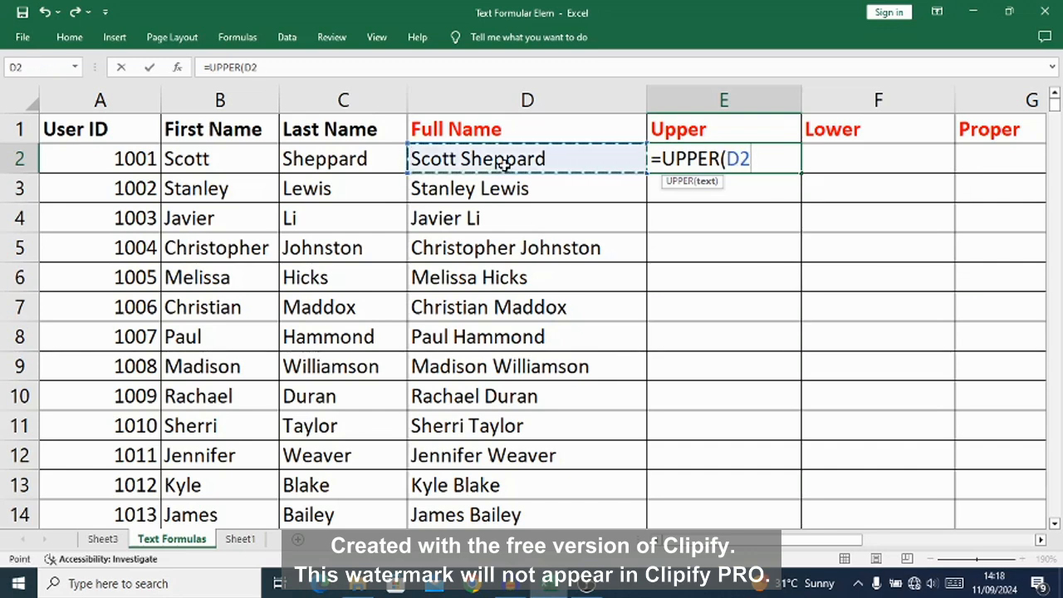
text())
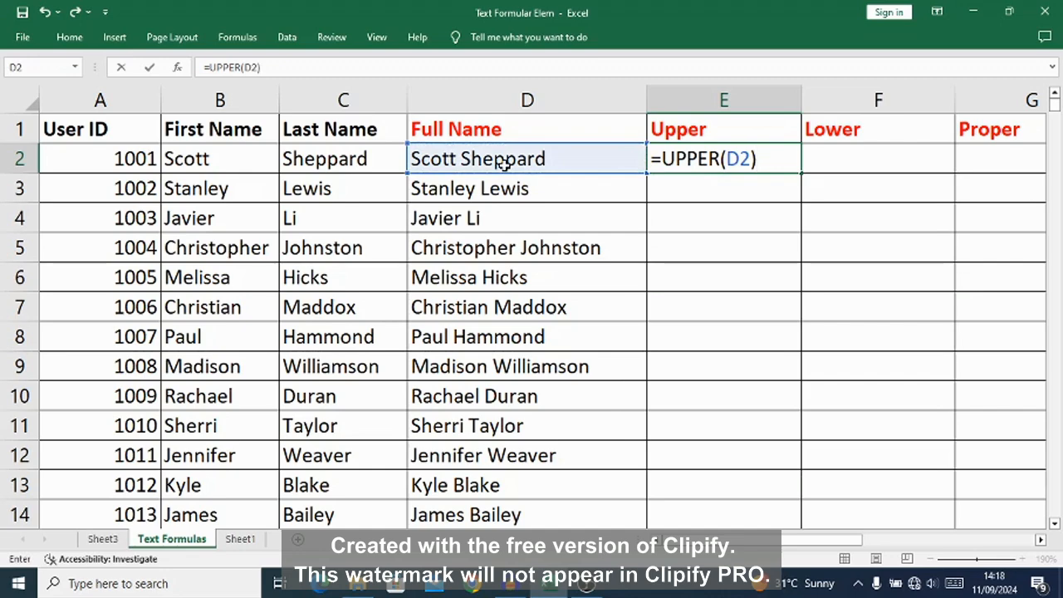
key(Return)
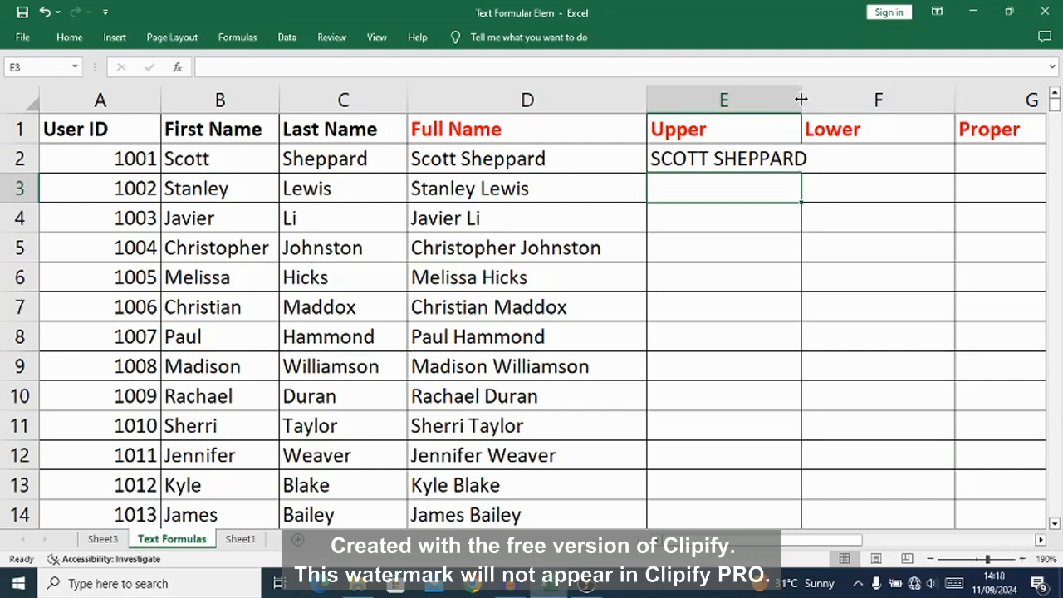
drag(800, 98, 848, 99)
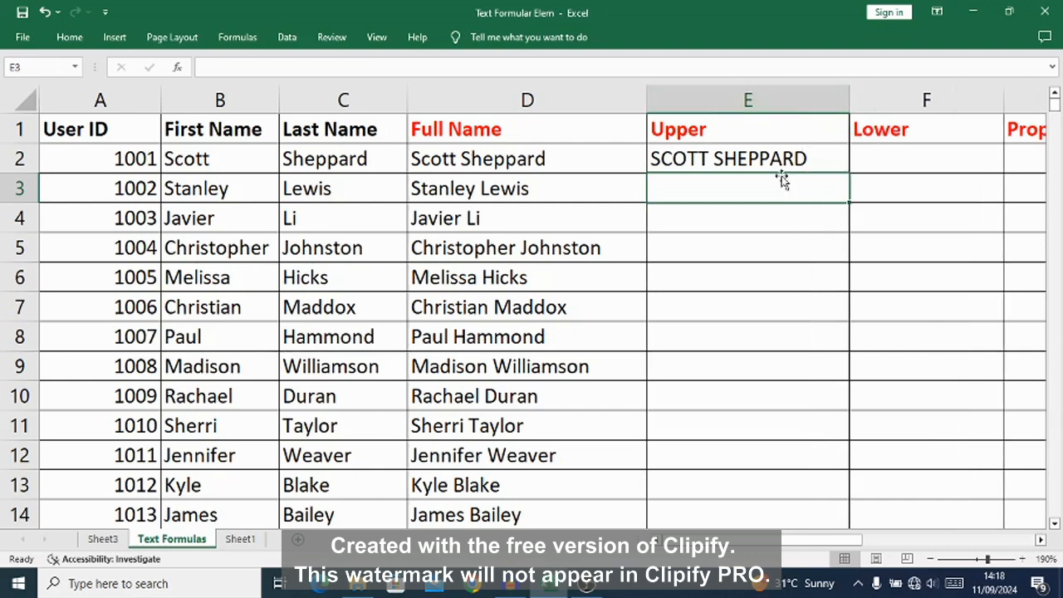
Step: Clear E2 and re-enter the formula =UPPER(D2) to convert the first full name to uppercase
click(701, 160)
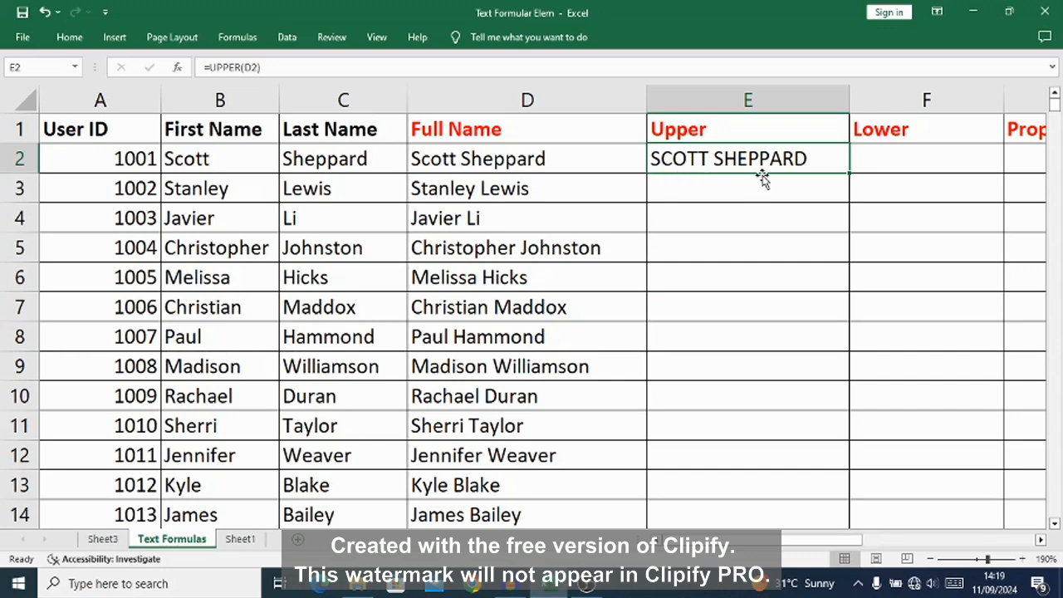
key(Delete)
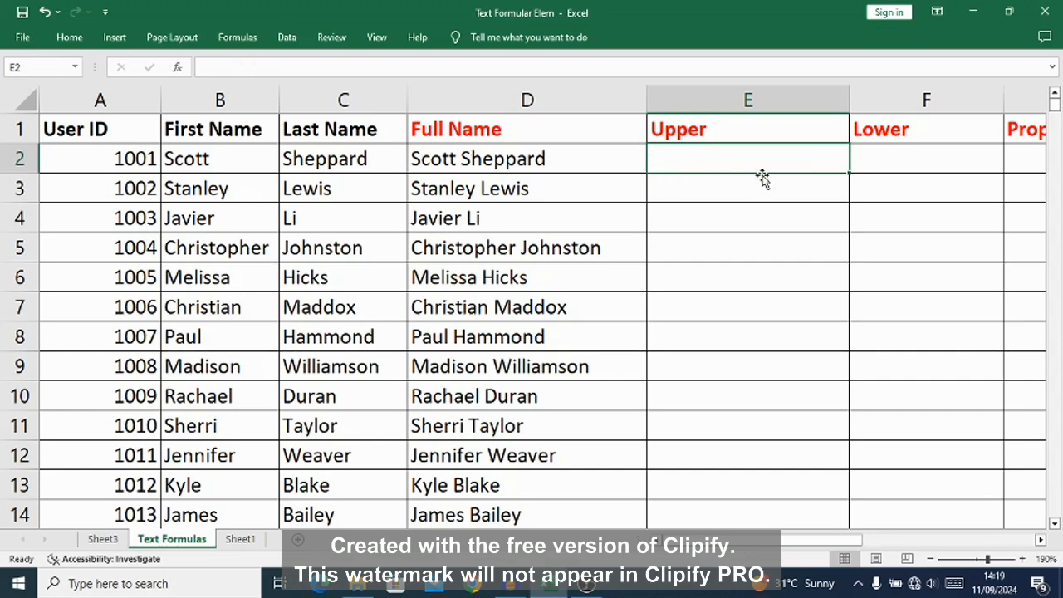
text(=U)
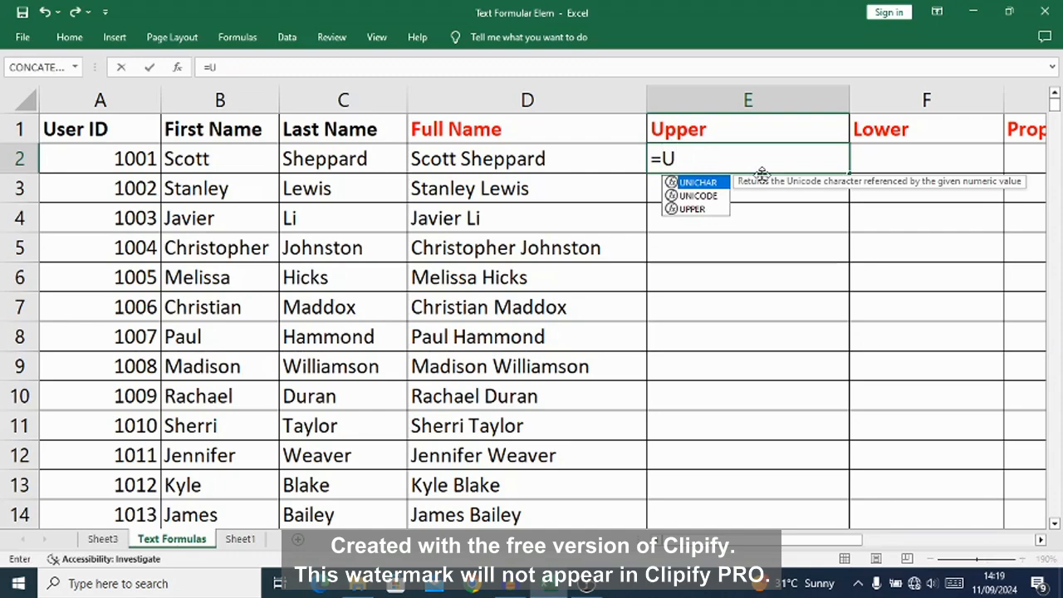
text(PPER)
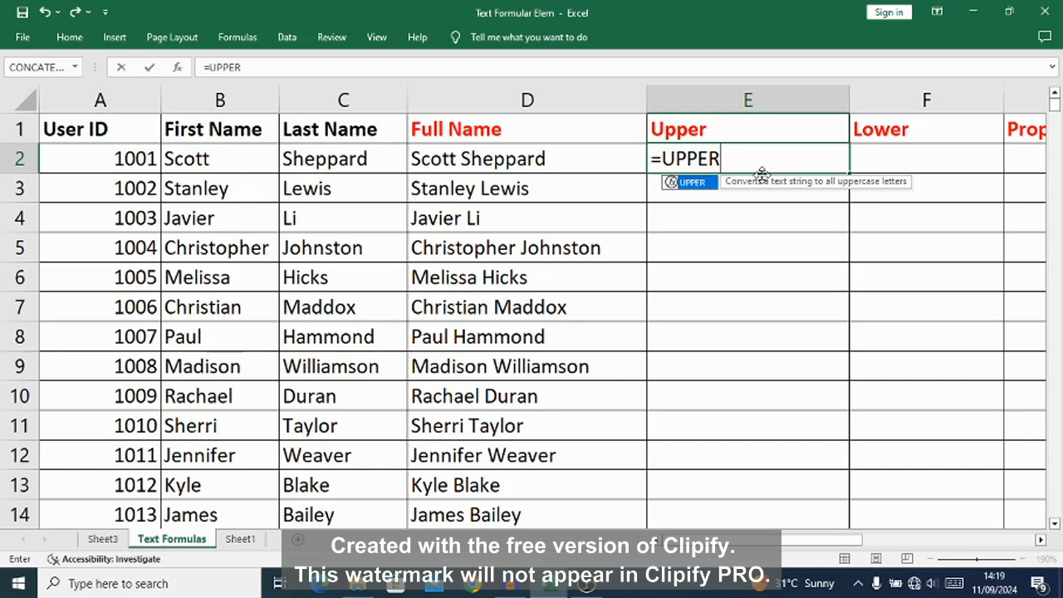
text(()
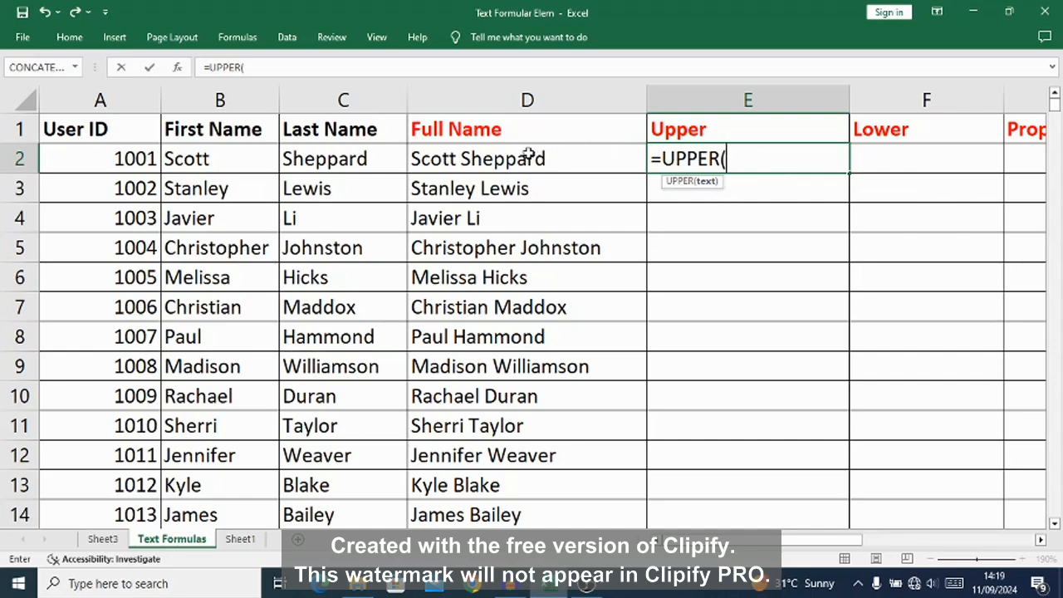
text(D2)
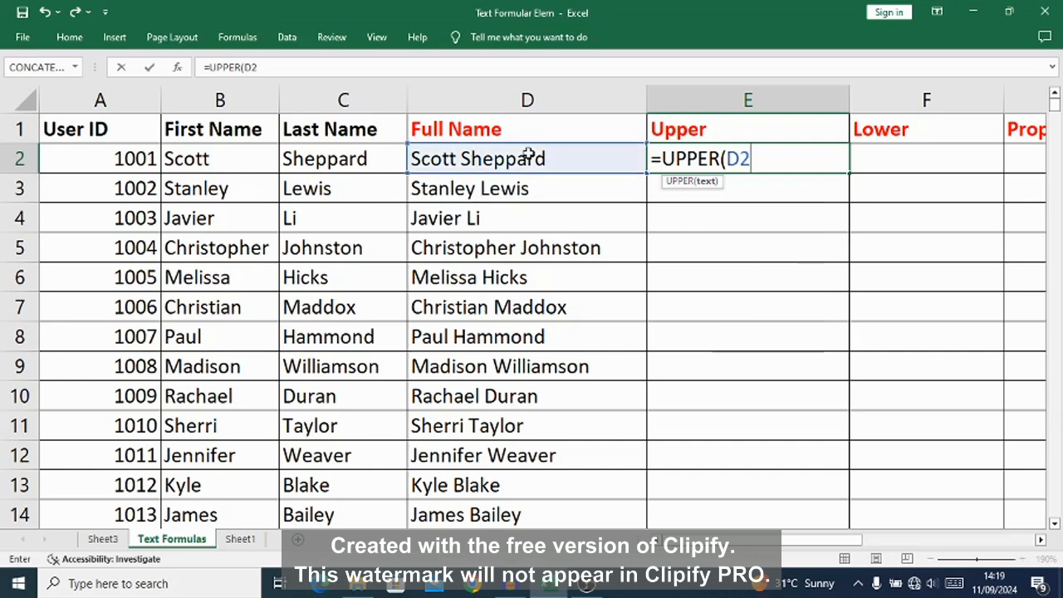
text())
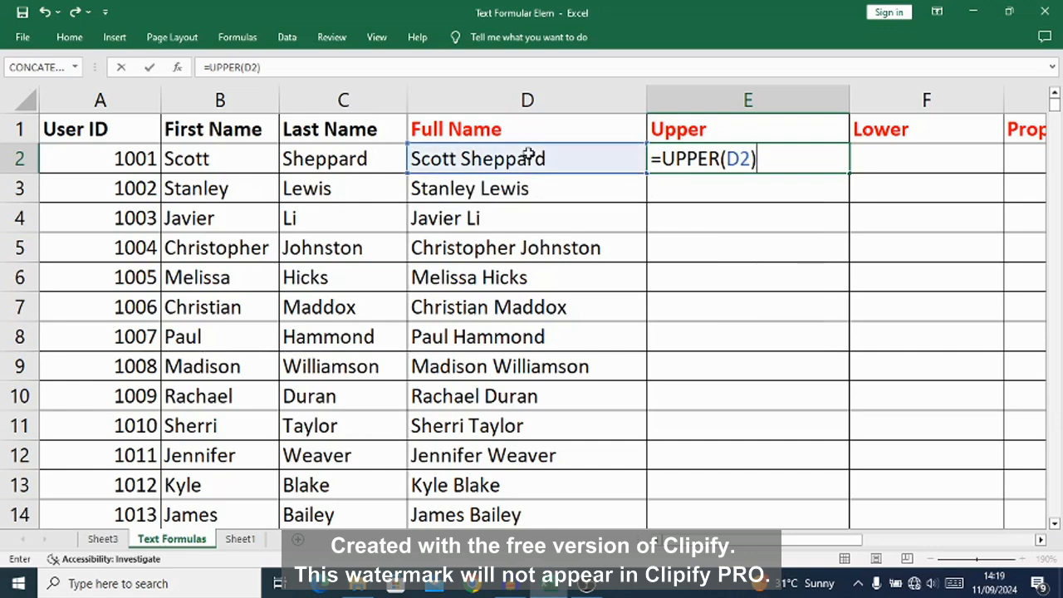
key(Return)
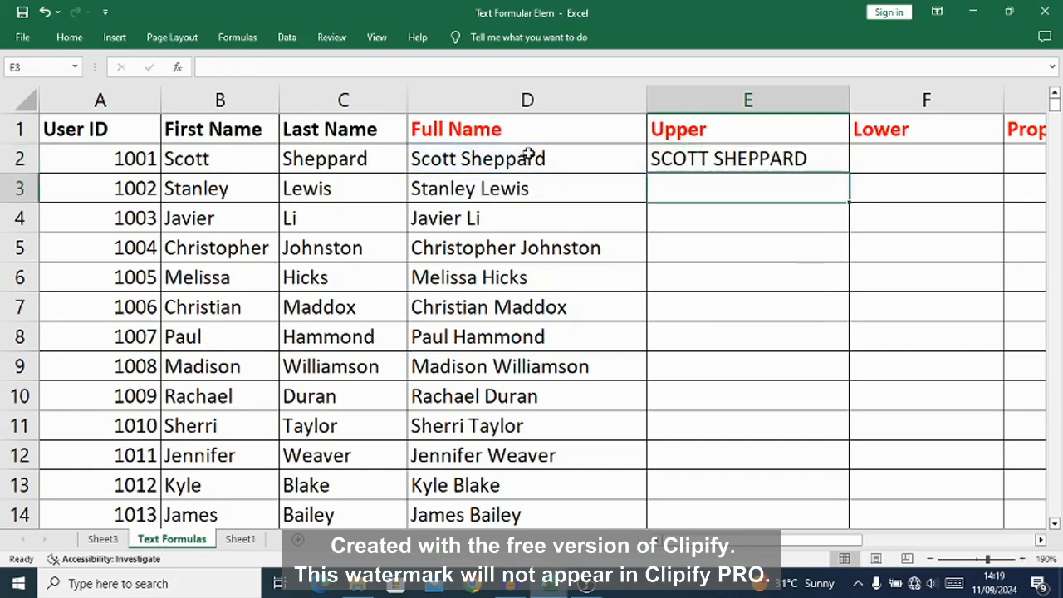
Step: Fill the E2 formula down the Upper column to the last data row and autofit the column width
click(702, 157)
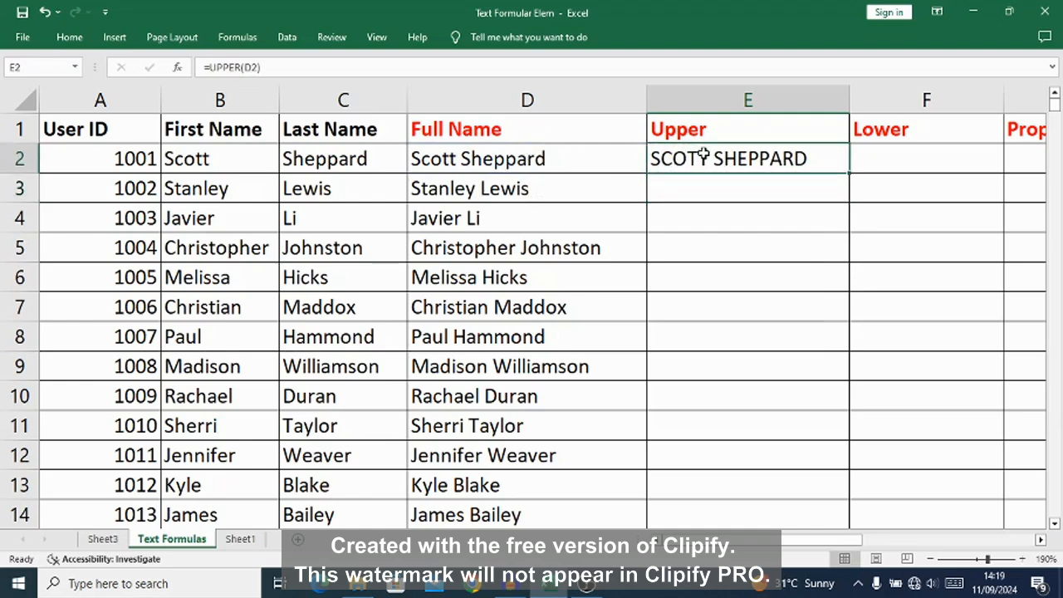
double_click(848, 172)
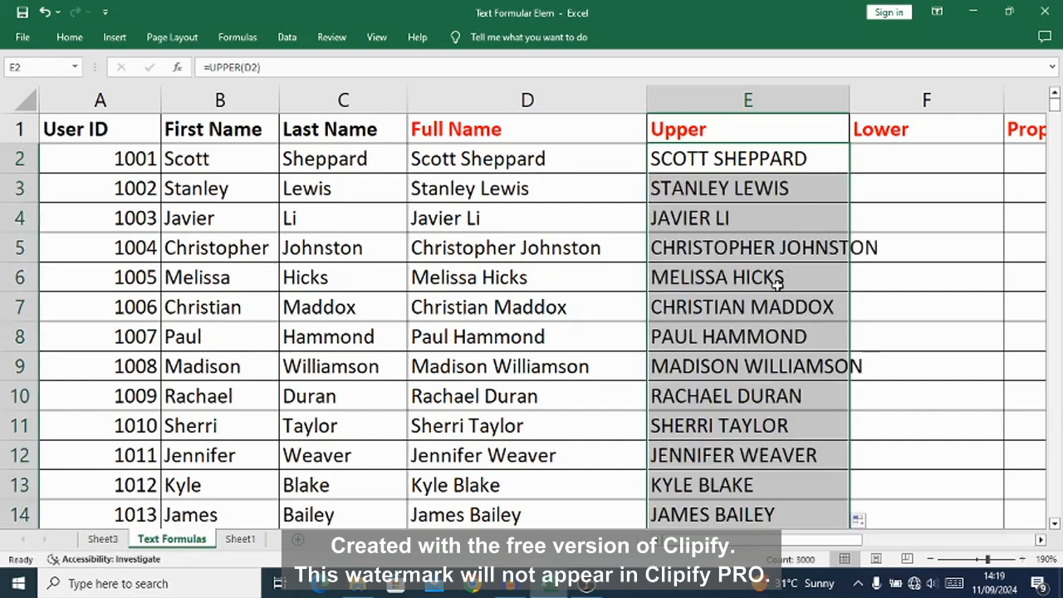
double_click(849, 99)
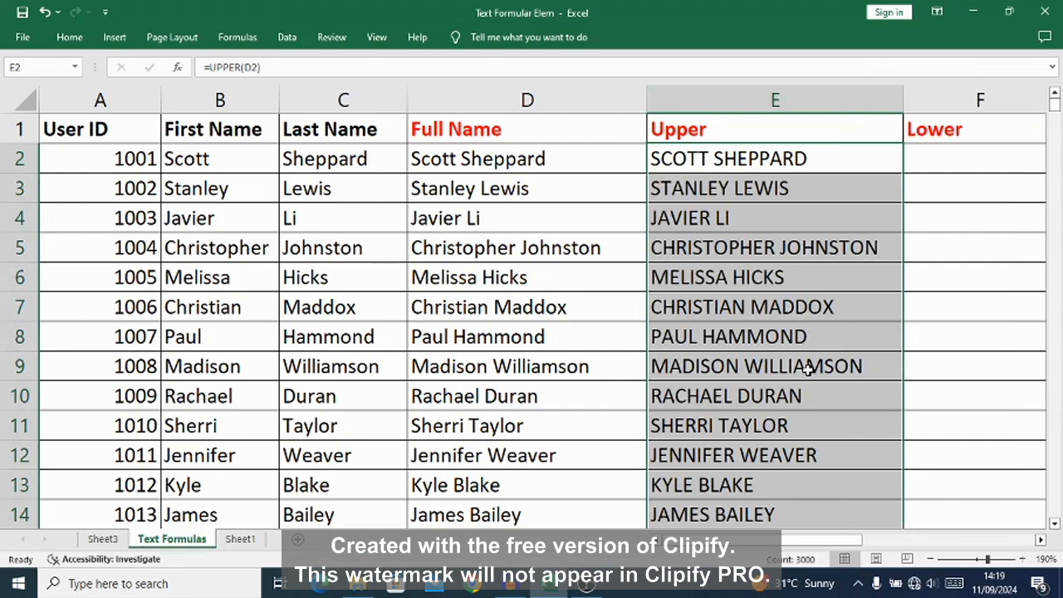
Step: Enter the formula =LOWER(E2) in F2 to convert the first uppercase name to lowercase
click(1041, 540)
click(1041, 540)
click(1040, 539)
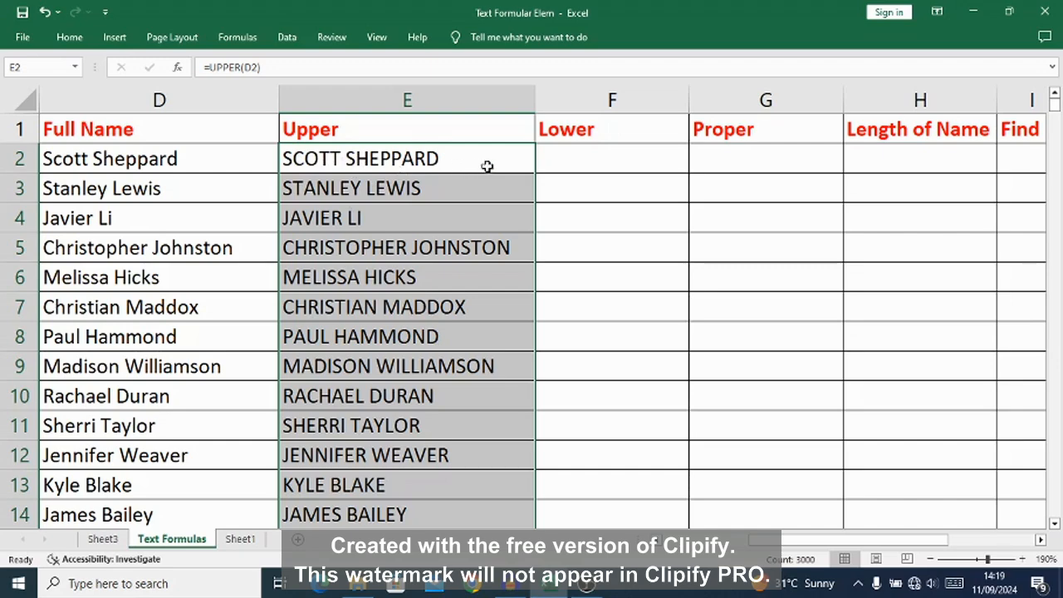
click(563, 163)
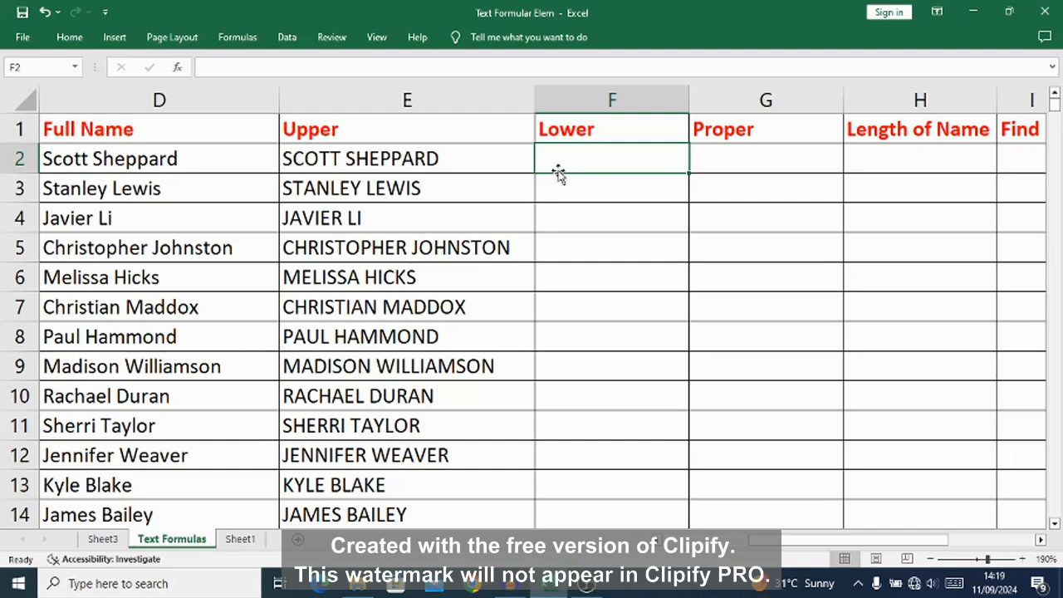
text(=)
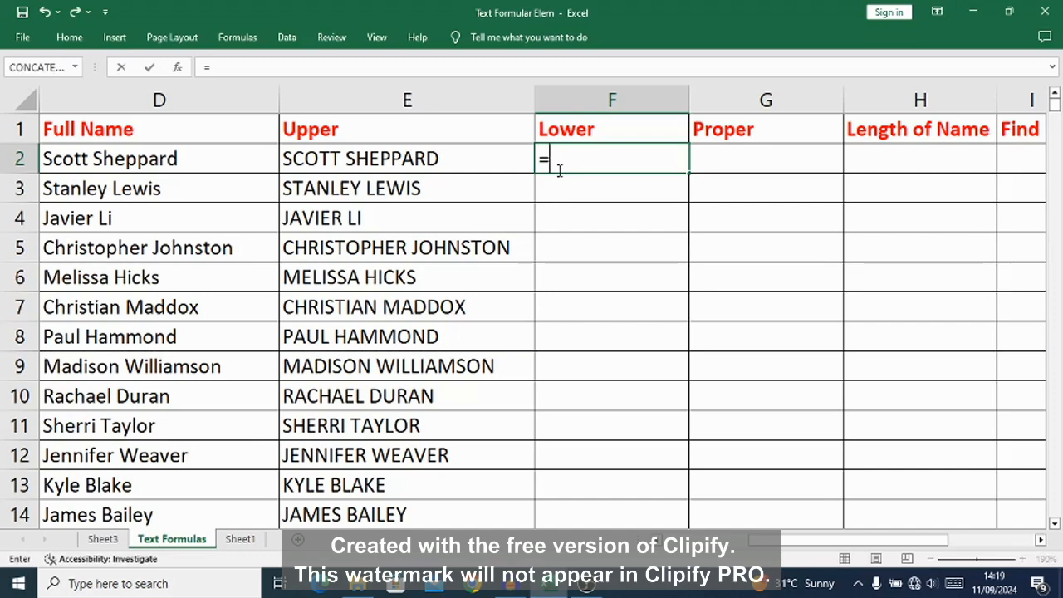
text(L)
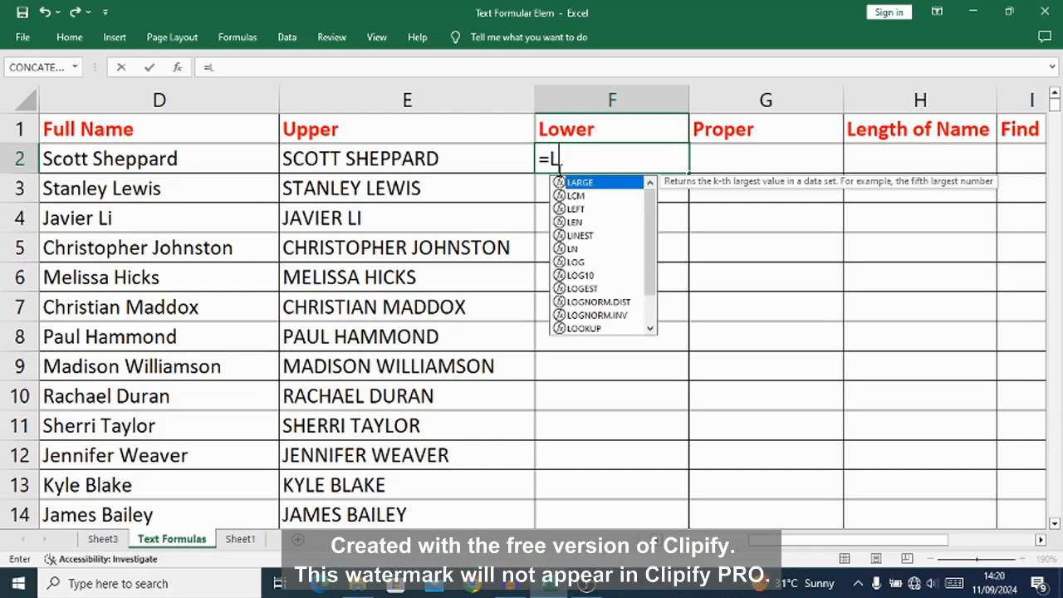
text(OWER)
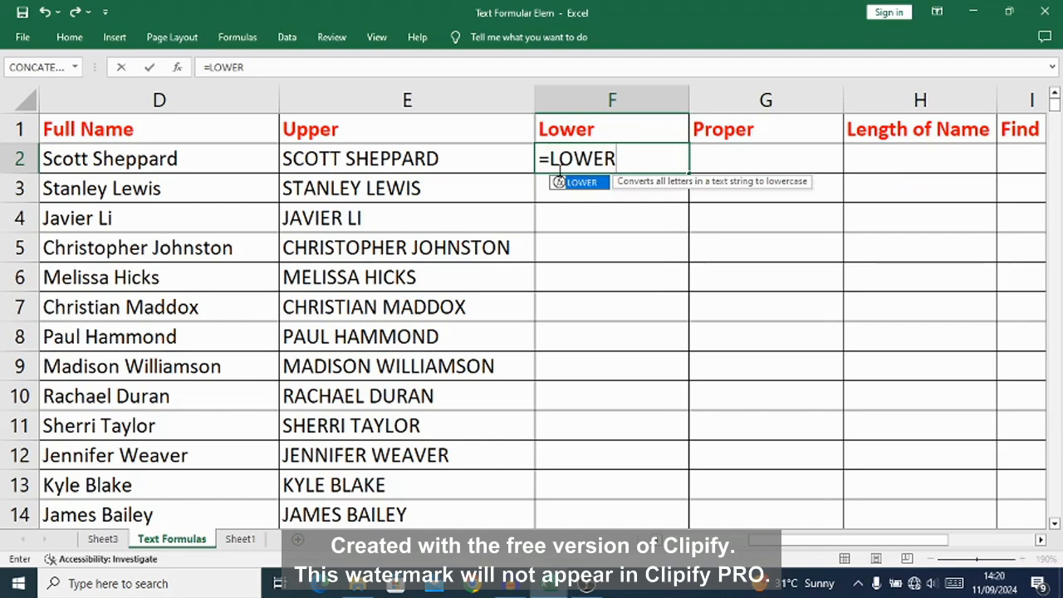
text(()
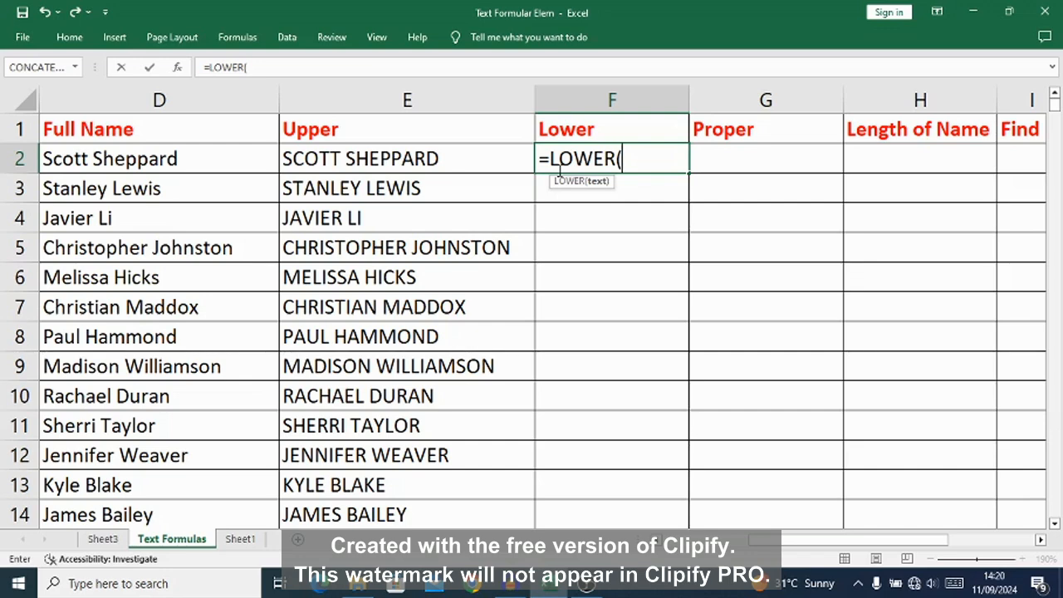
text(E2)
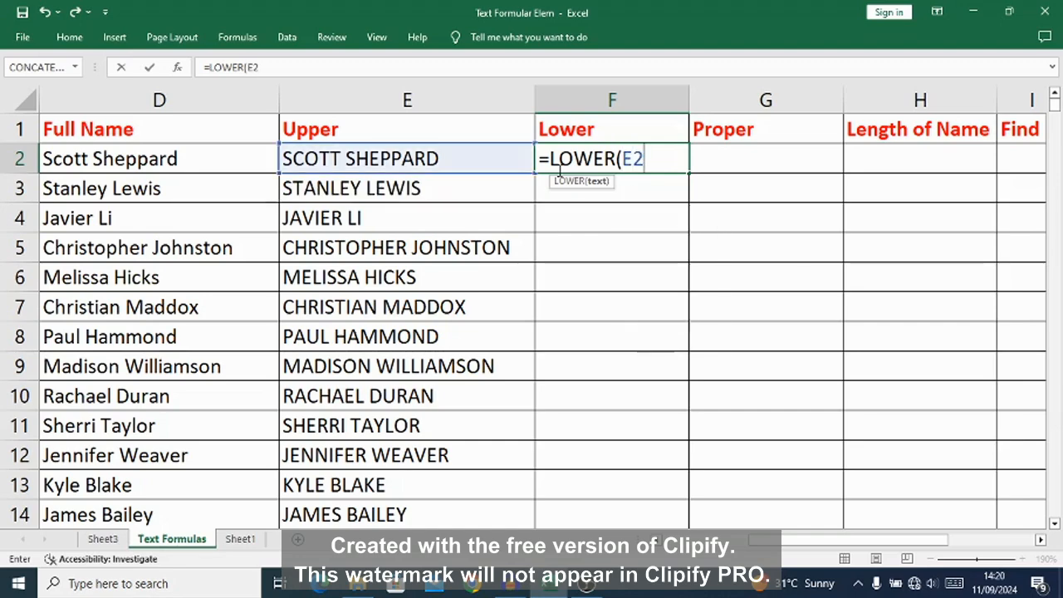
text())
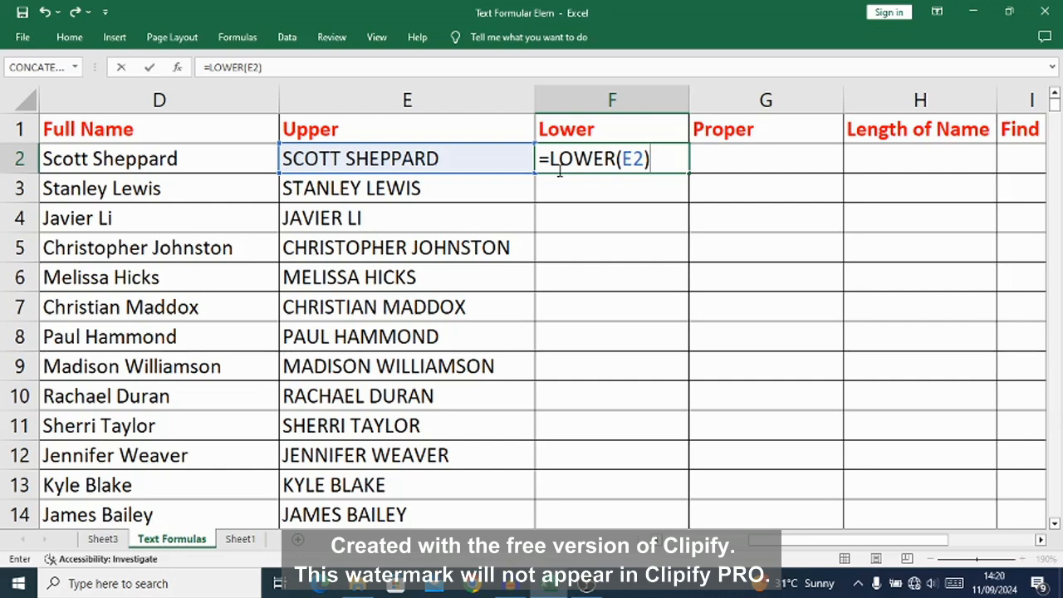
key(Return)
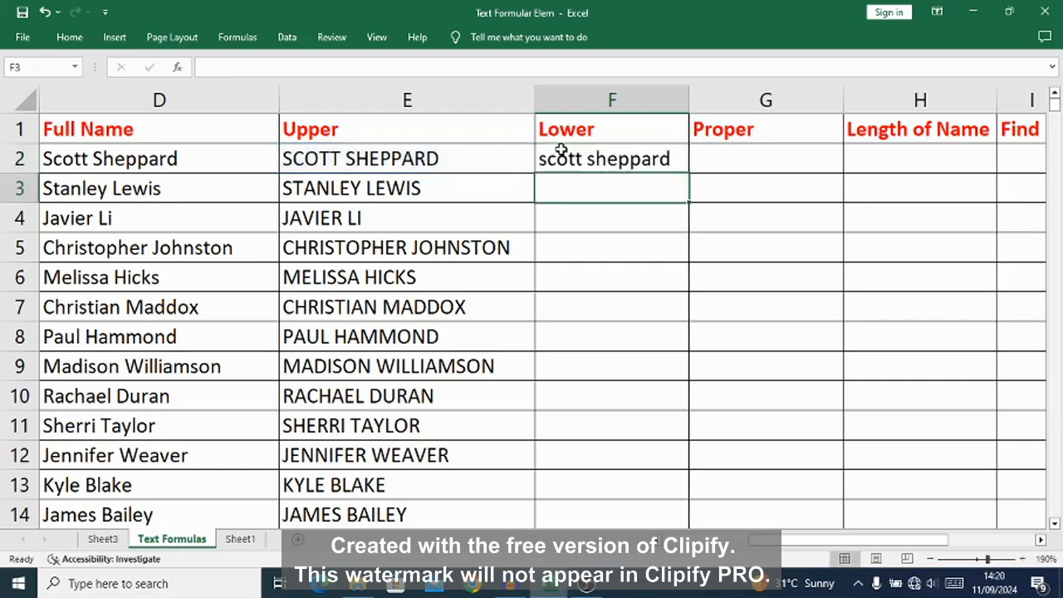
Step: Fill the F2 formula down the Lower column to the last data row and widen the column to fit the names
click(564, 159)
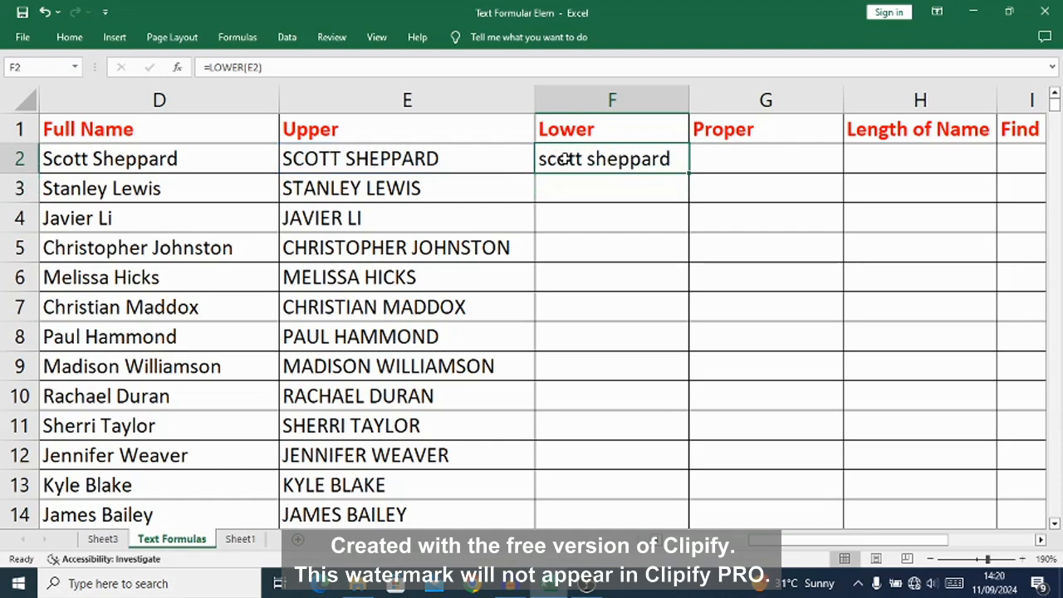
double_click(688, 173)
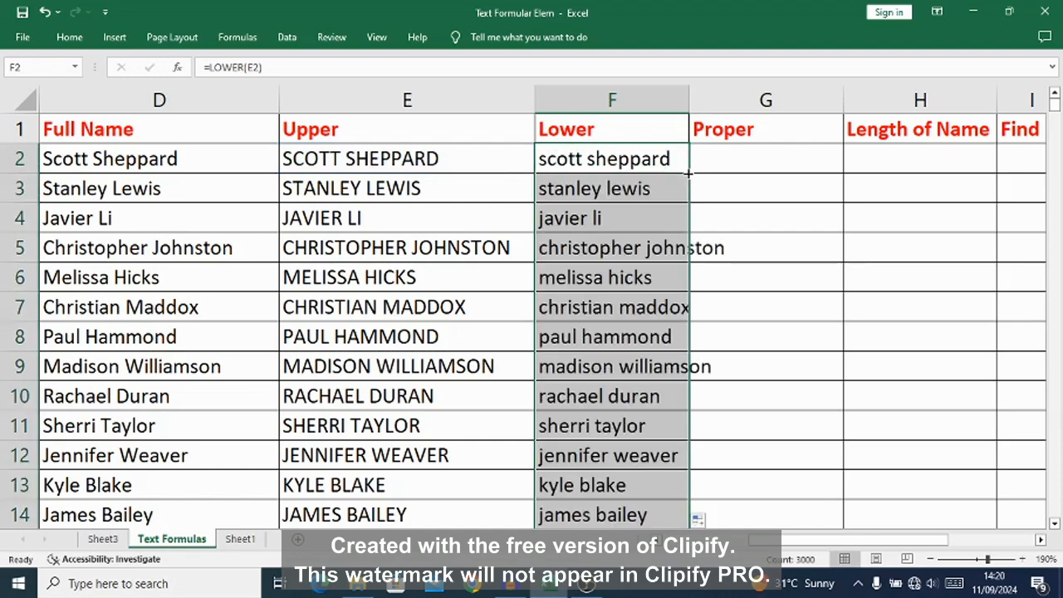
drag(690, 101, 736, 100)
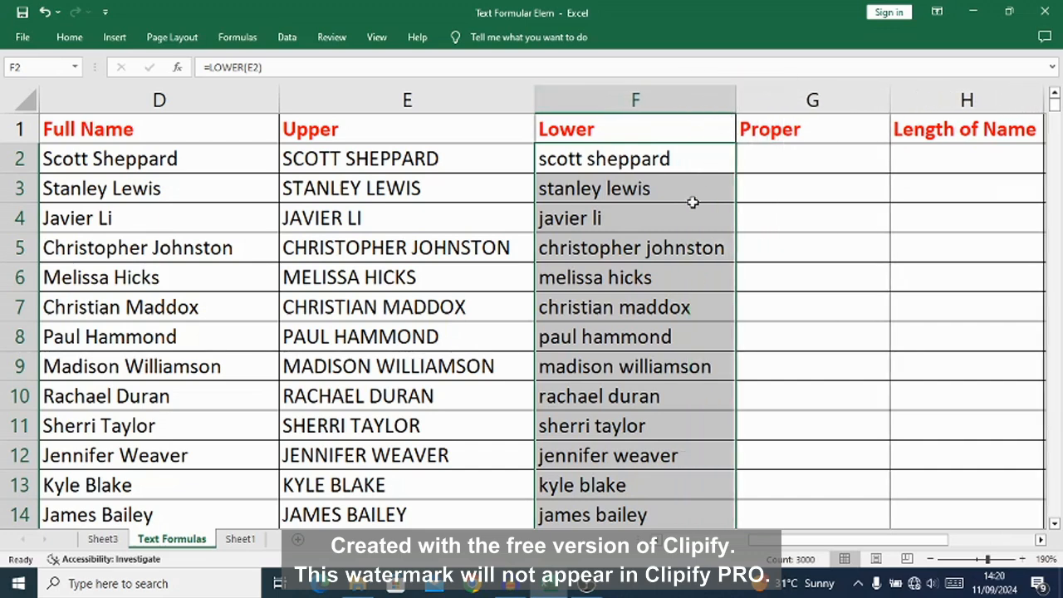
Step: Enter the formula =PROPER(F2) in G2 to convert the first lowercase name to proper case
click(1040, 539)
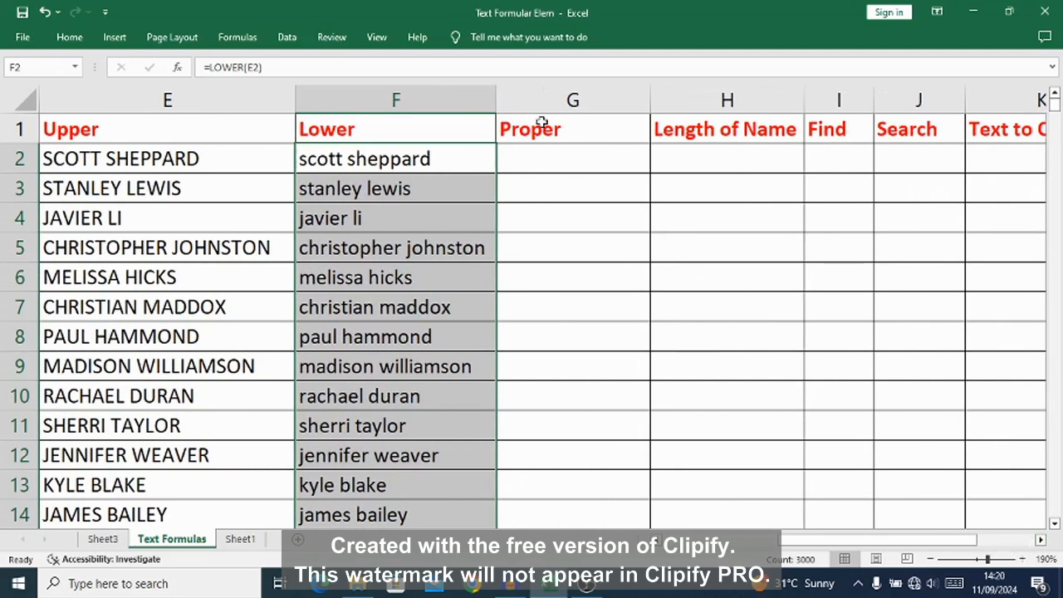
click(544, 166)
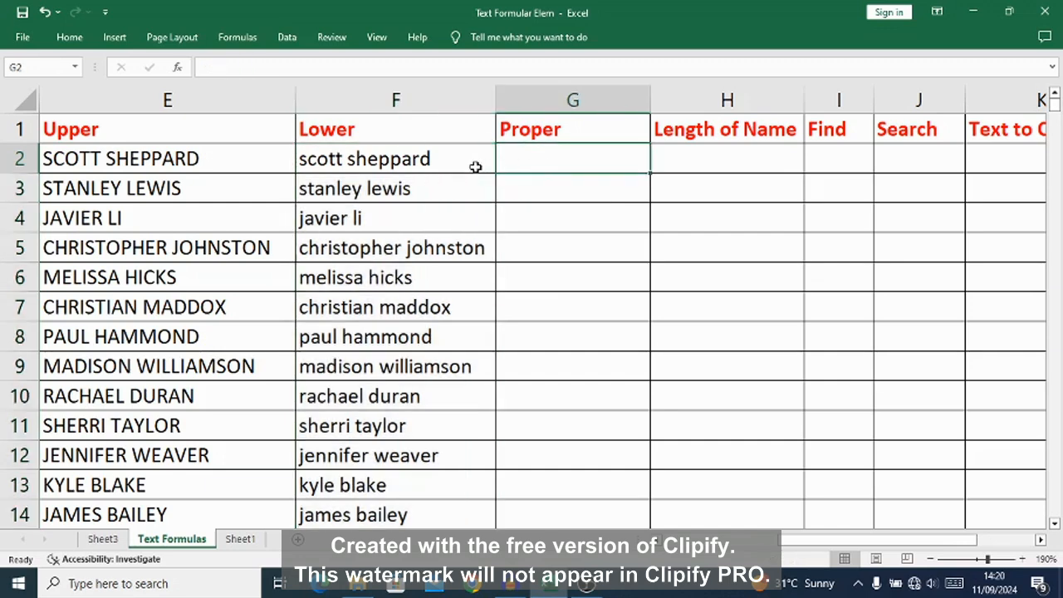
click(320, 160)
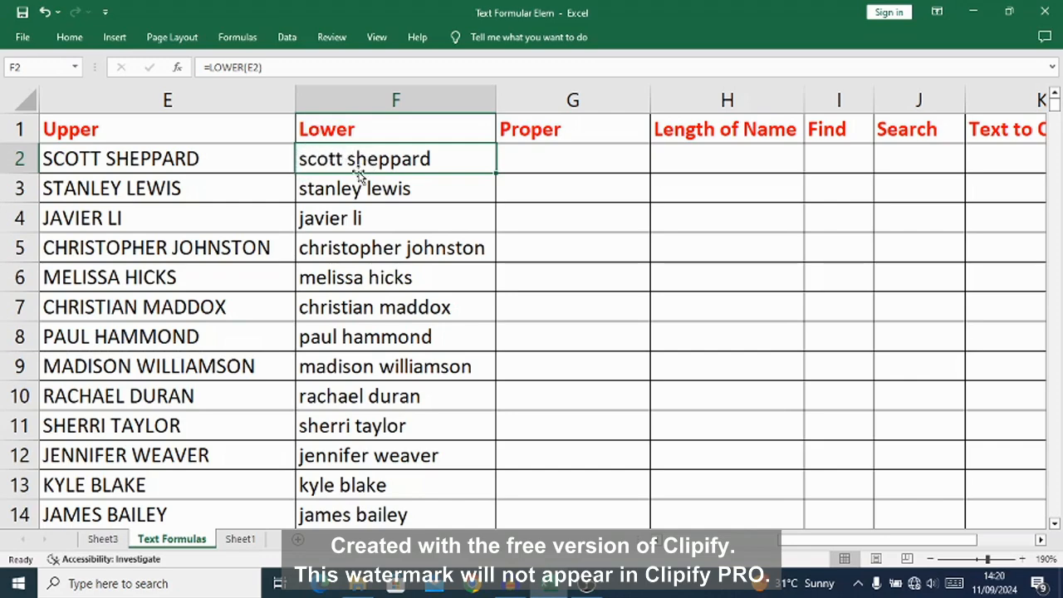
click(532, 160)
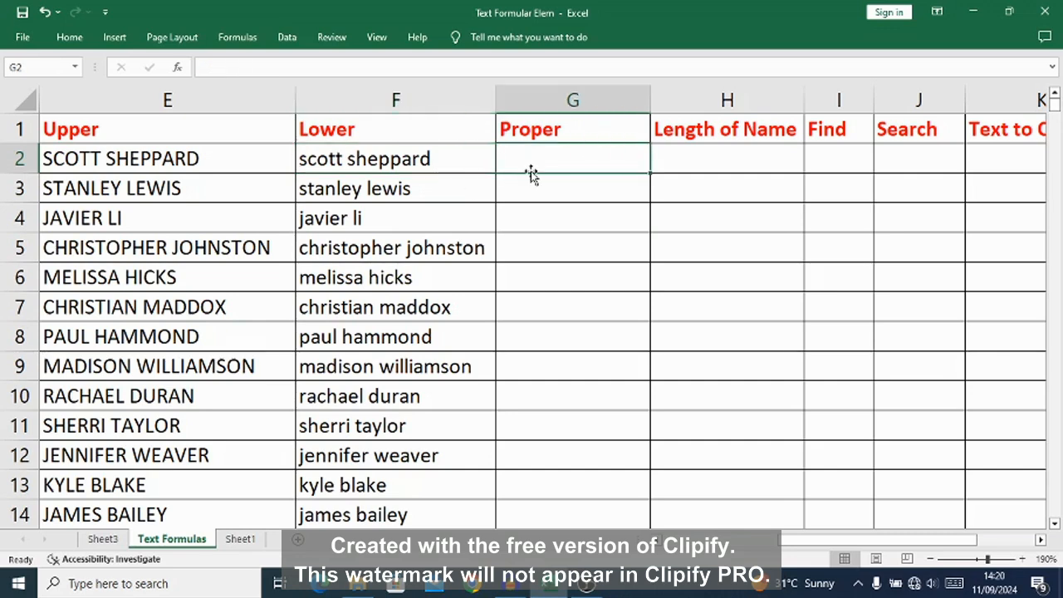
text(=)
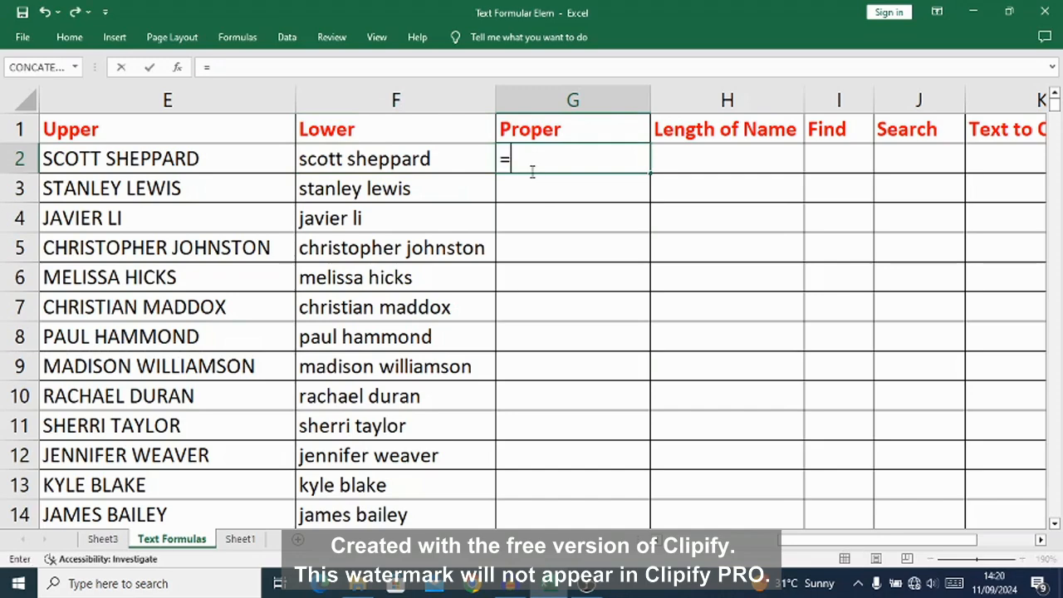
text(P)
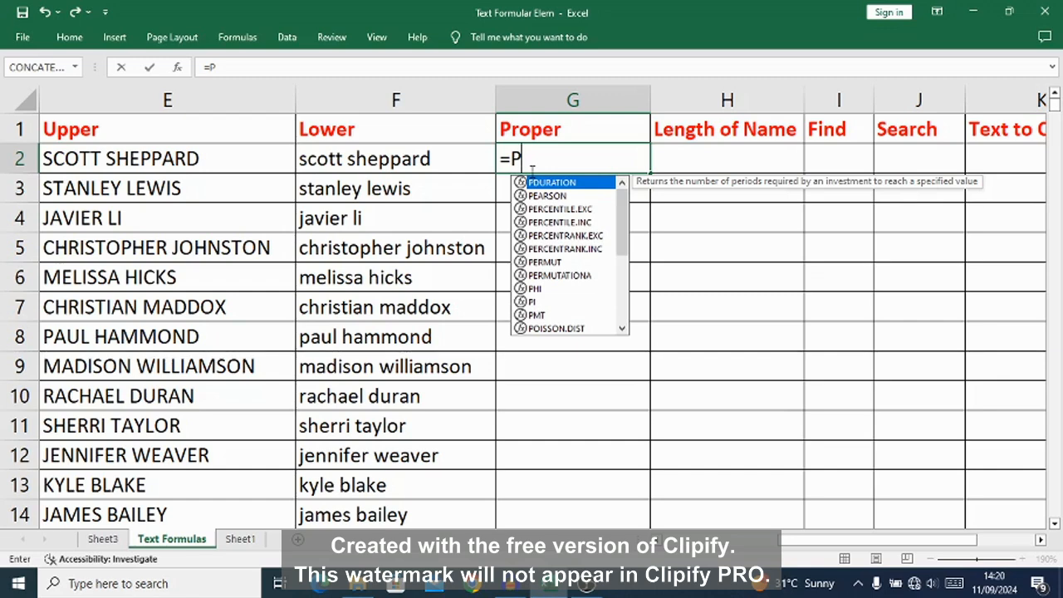
text(ROPER)
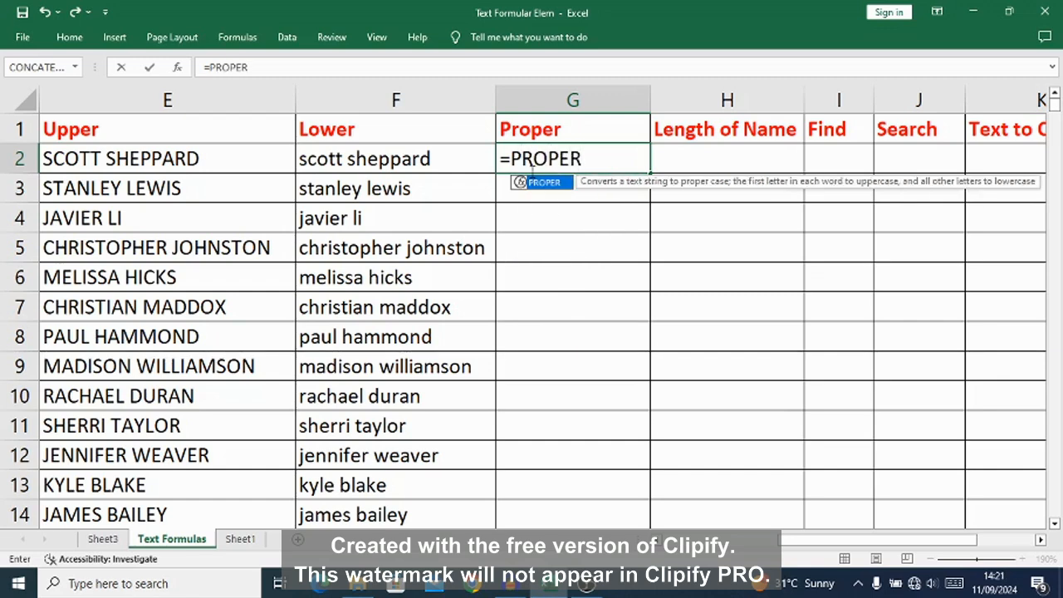
text(()
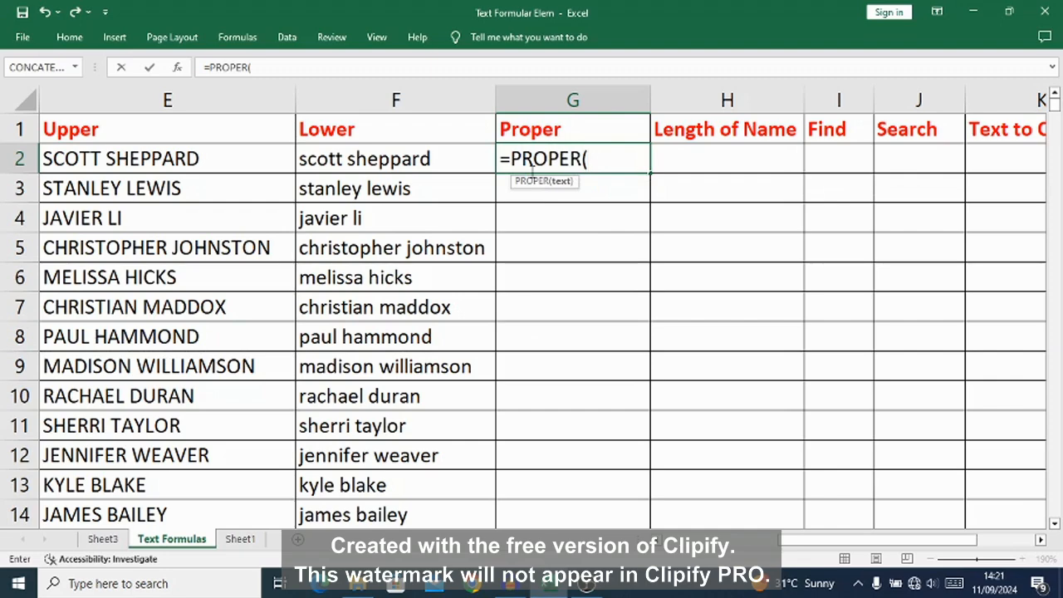
text(F2)
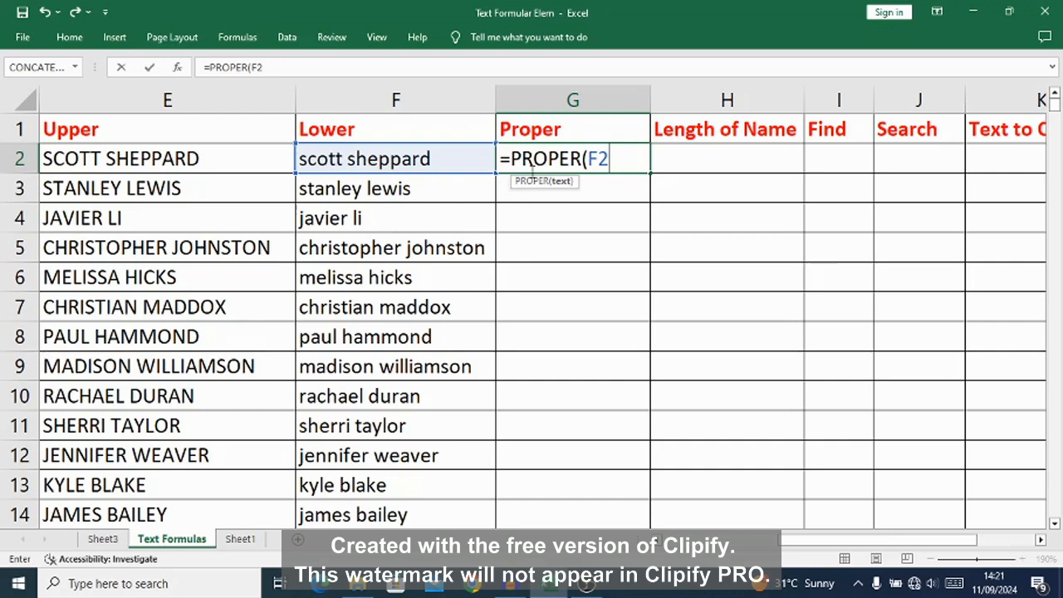
text())
key(Return)
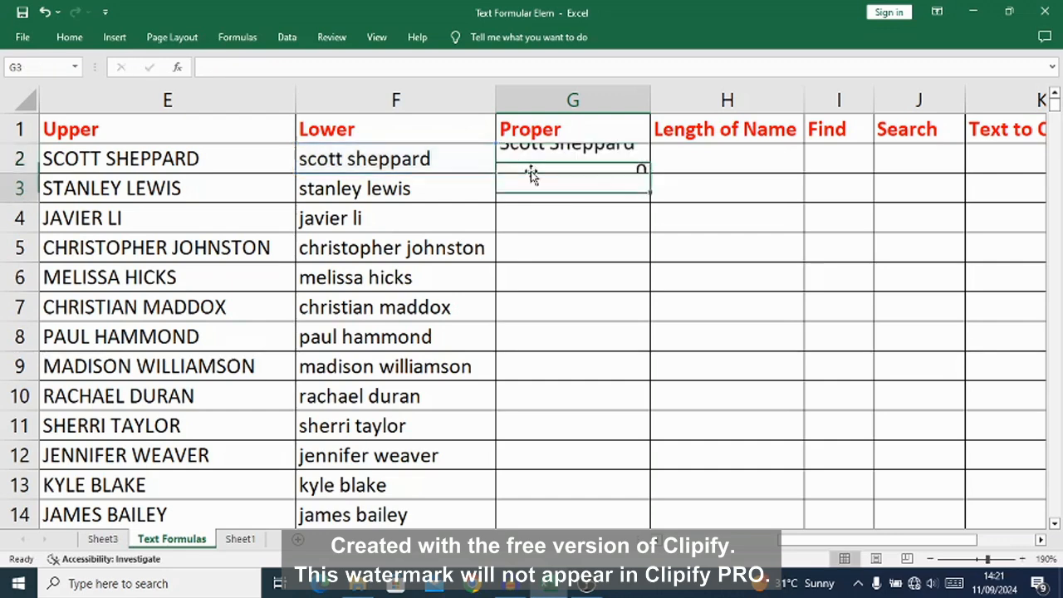
Step: Fill the G2 formula down the Proper column to the last data row and autofit the column width
click(591, 158)
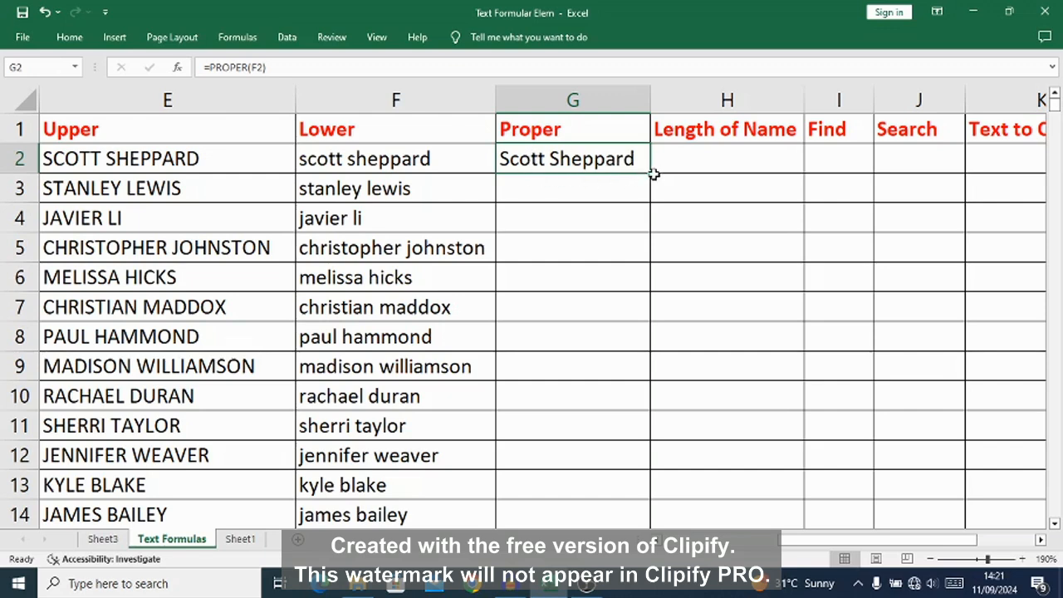
double_click(651, 175)
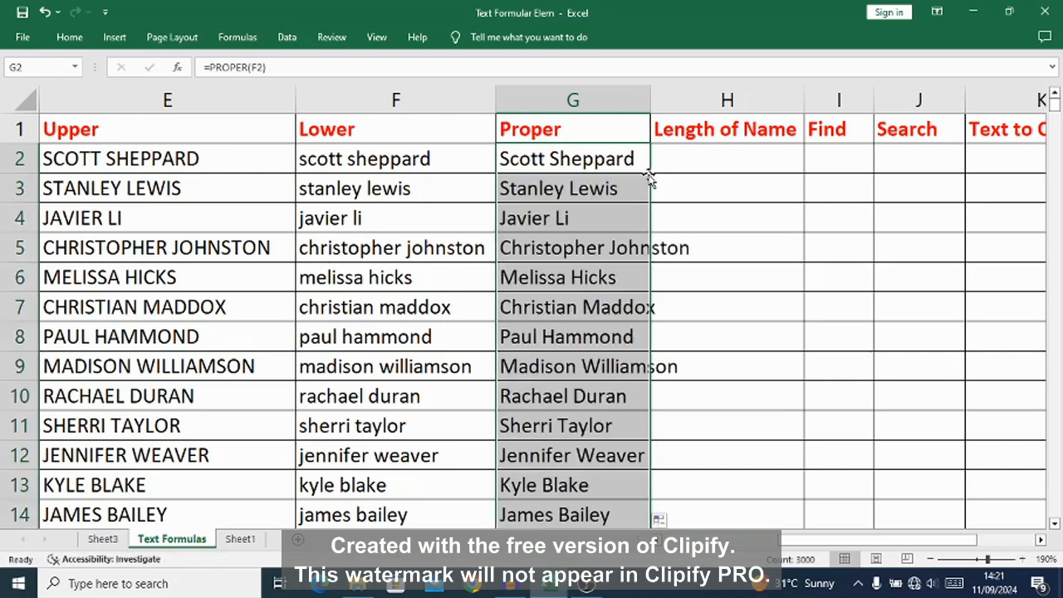
double_click(650, 103)
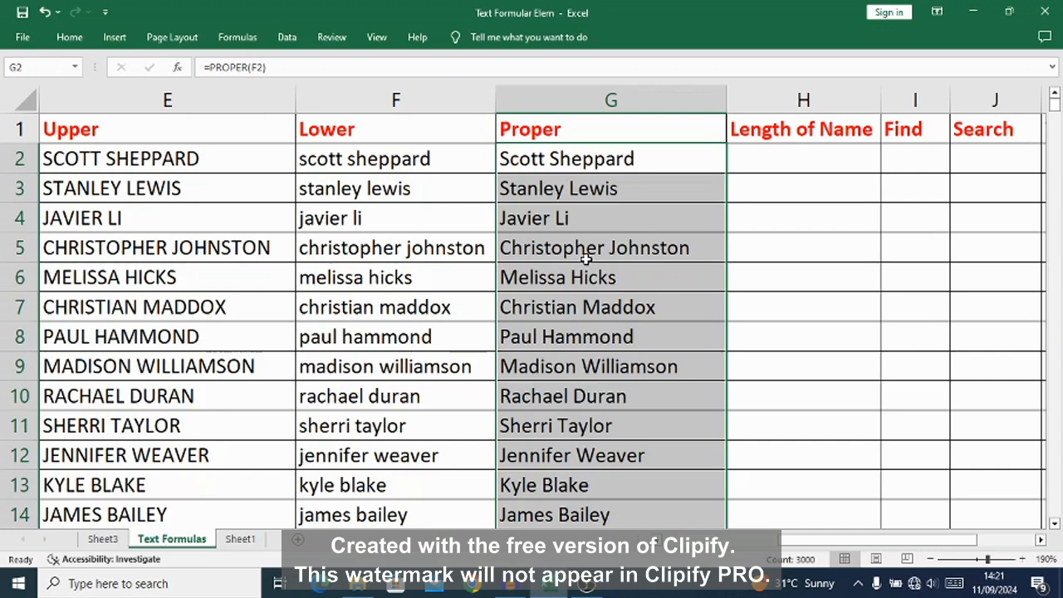
Step: Copy the filled names in the Proper column and paste them back over themselves as values only
key(ctrl+c)
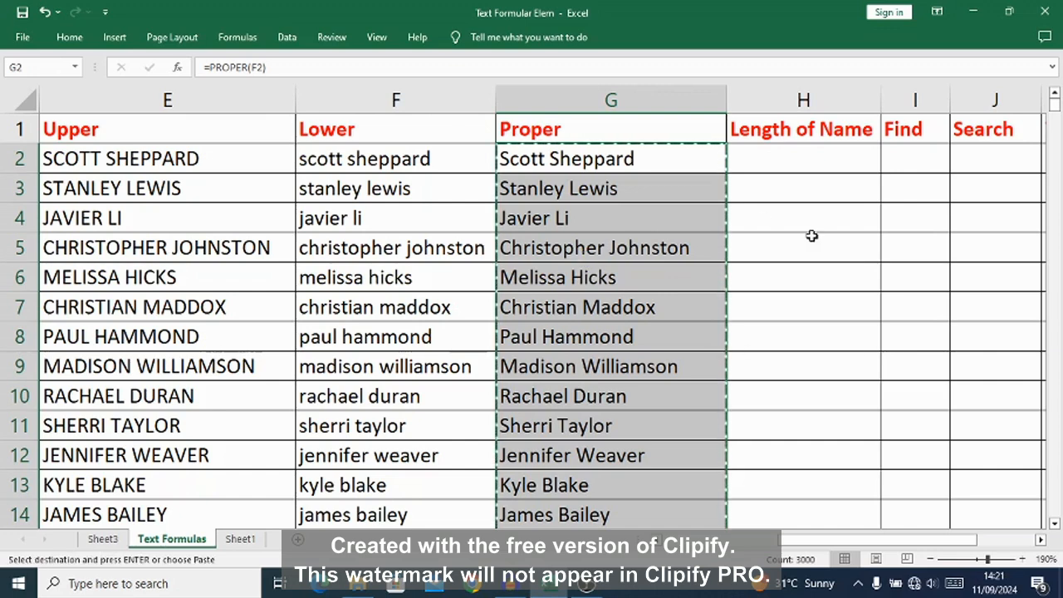
right_click(578, 160)
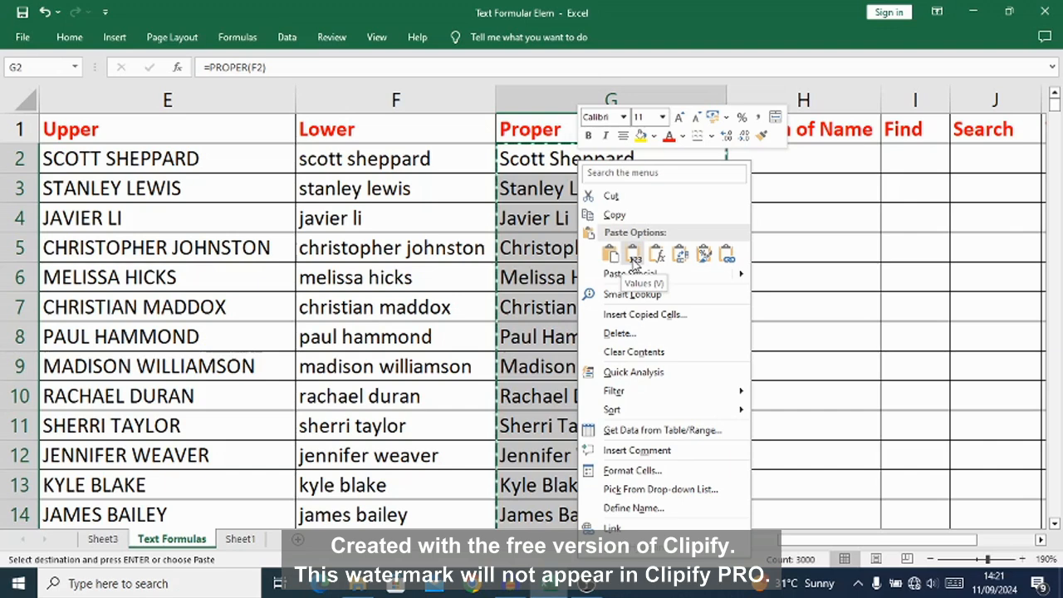
click(633, 256)
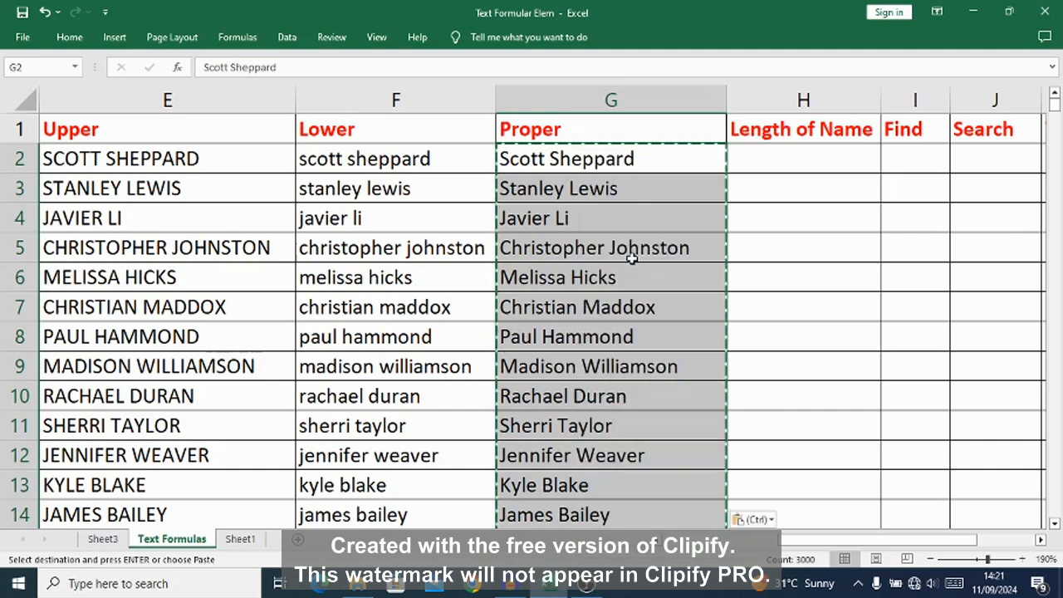
click(581, 165)
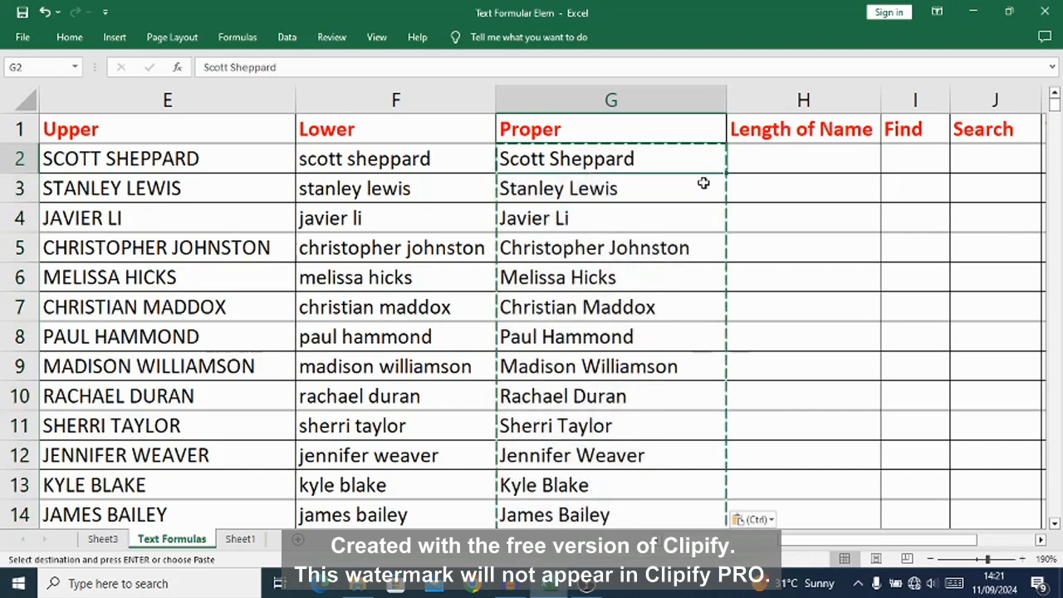
Step: Insert an empty column between the Proper and Length of Name columns
click(788, 99)
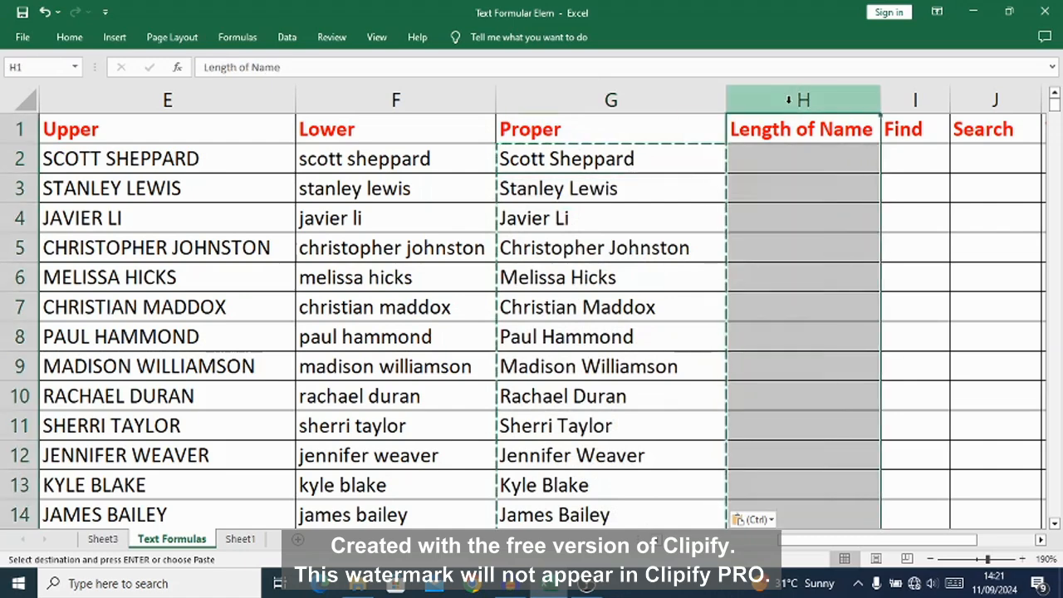
right_click(788, 99)
click(821, 238)
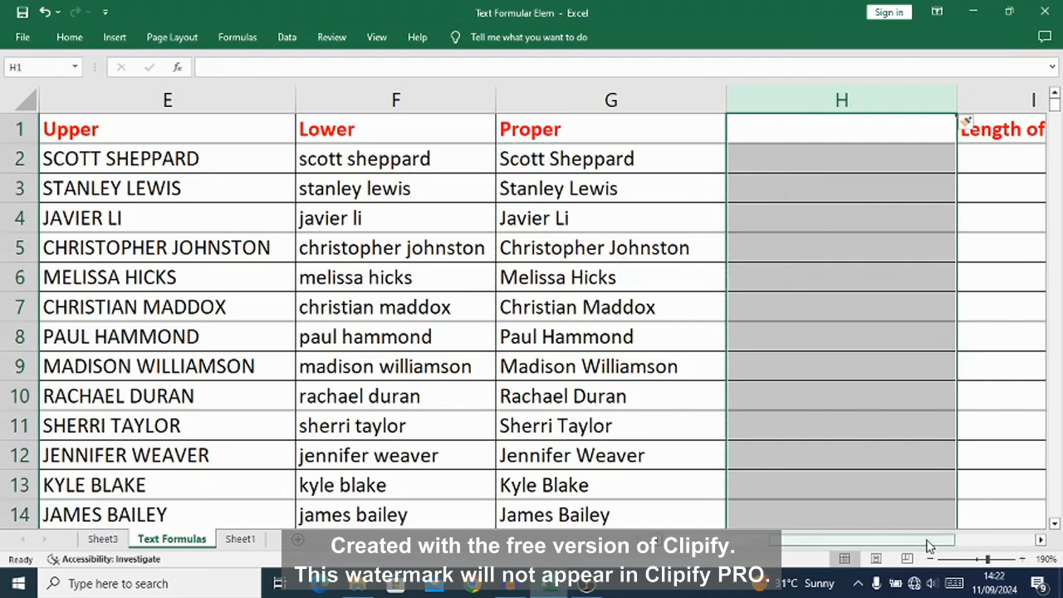
Step: Start Text to Columns on the Proper names from G2 to the last data row, as delimited data with Space added as a delimiter
click(1039, 541)
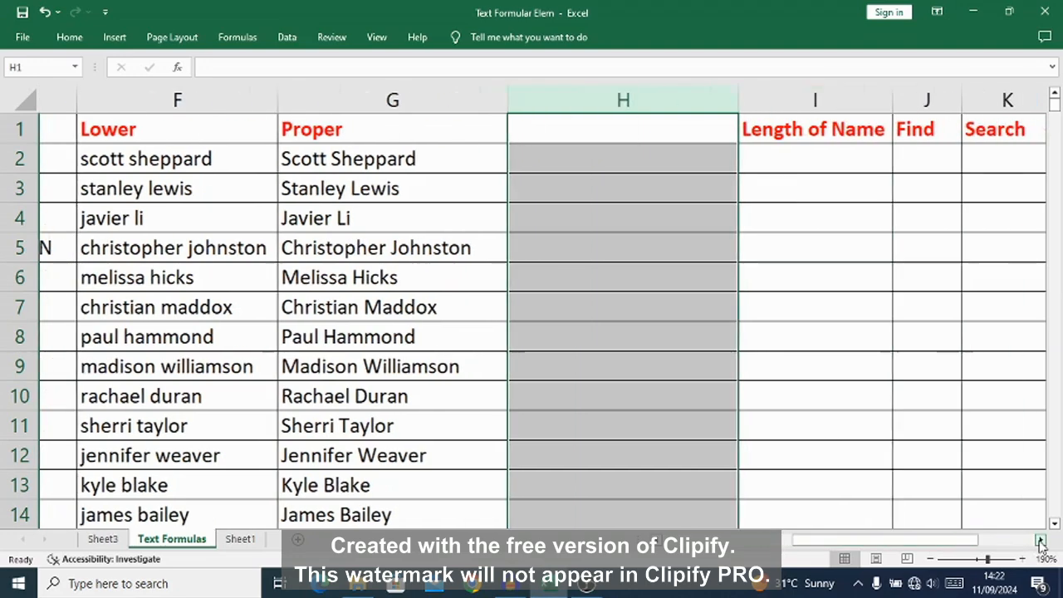
click(1039, 541)
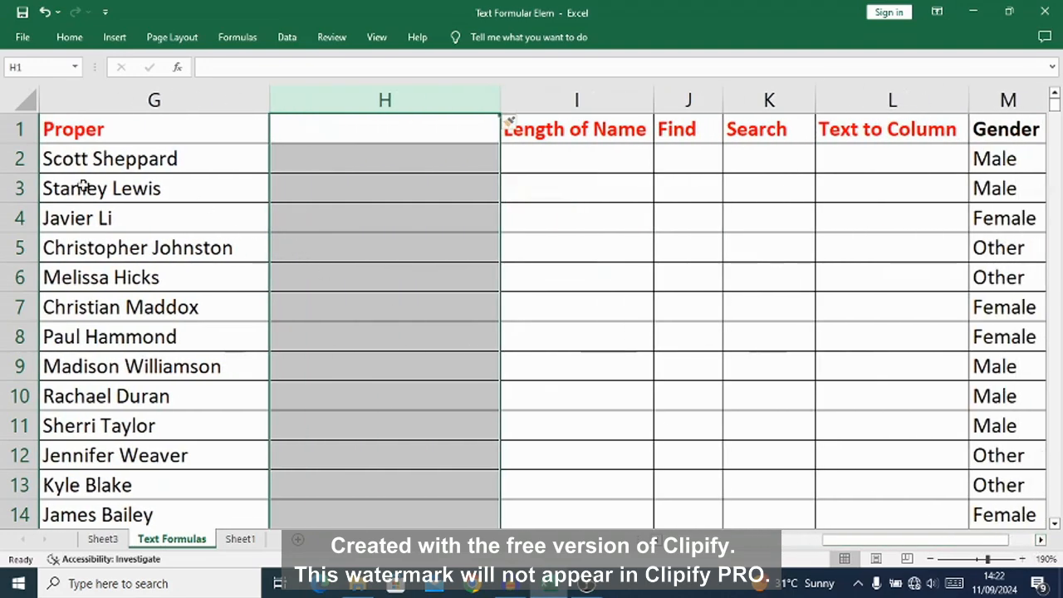
click(89, 159)
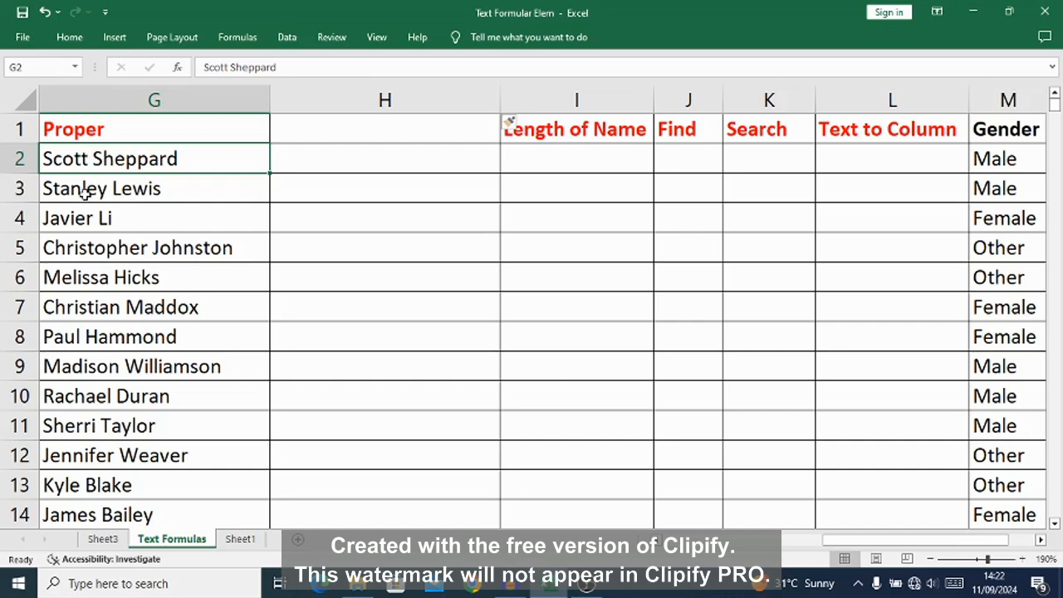
key(ctrl+shift+Down)
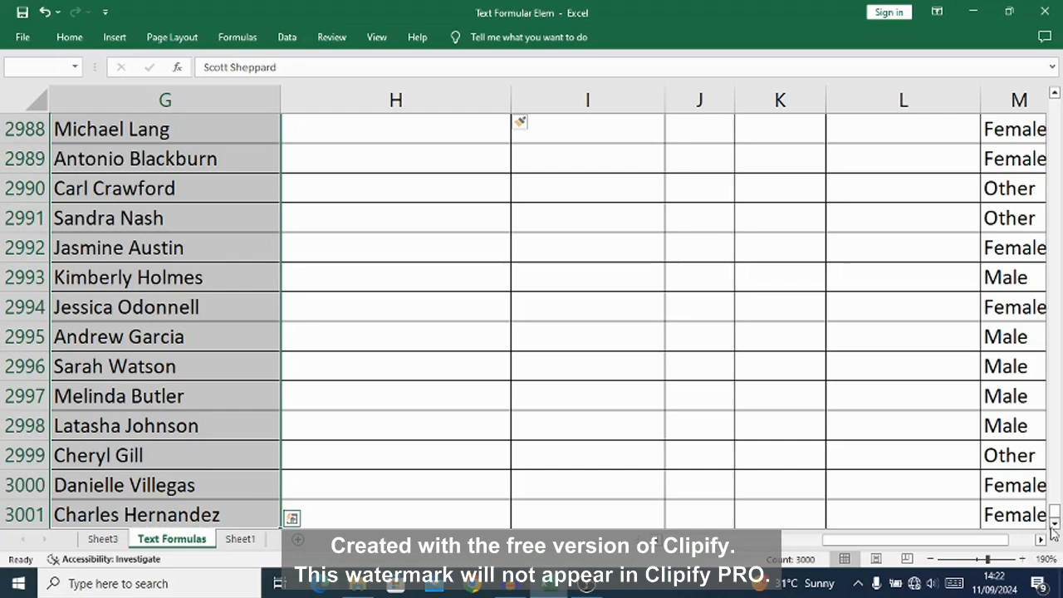
drag(1056, 515, 1055, 510)
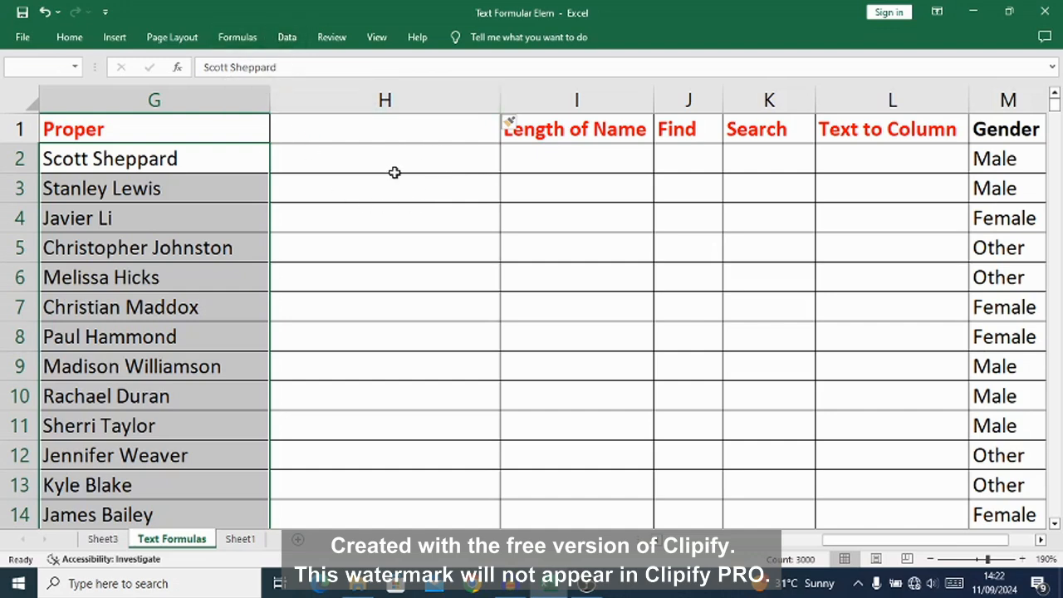
click(283, 35)
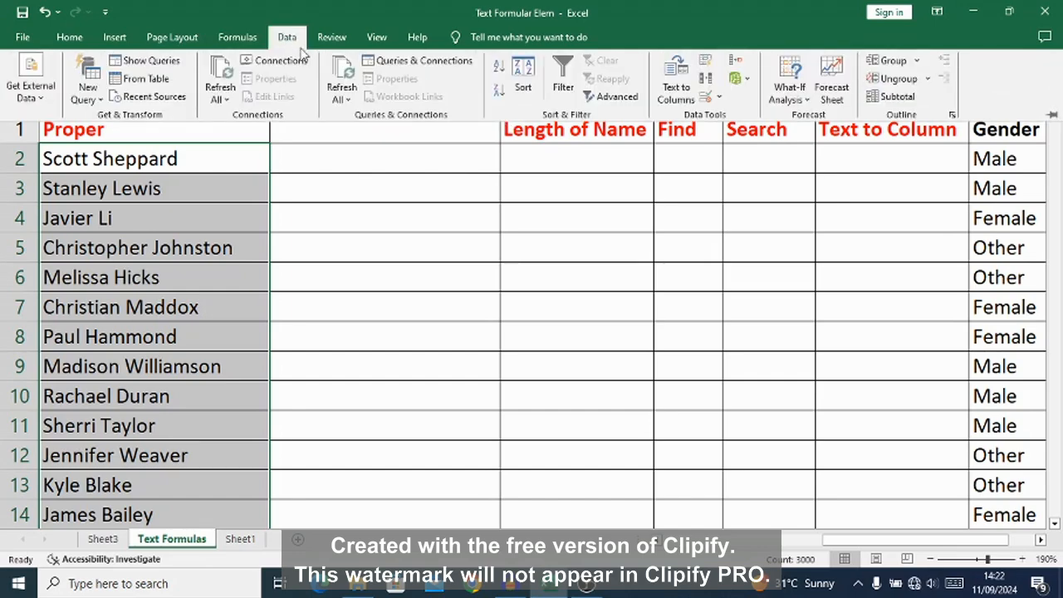
click(675, 91)
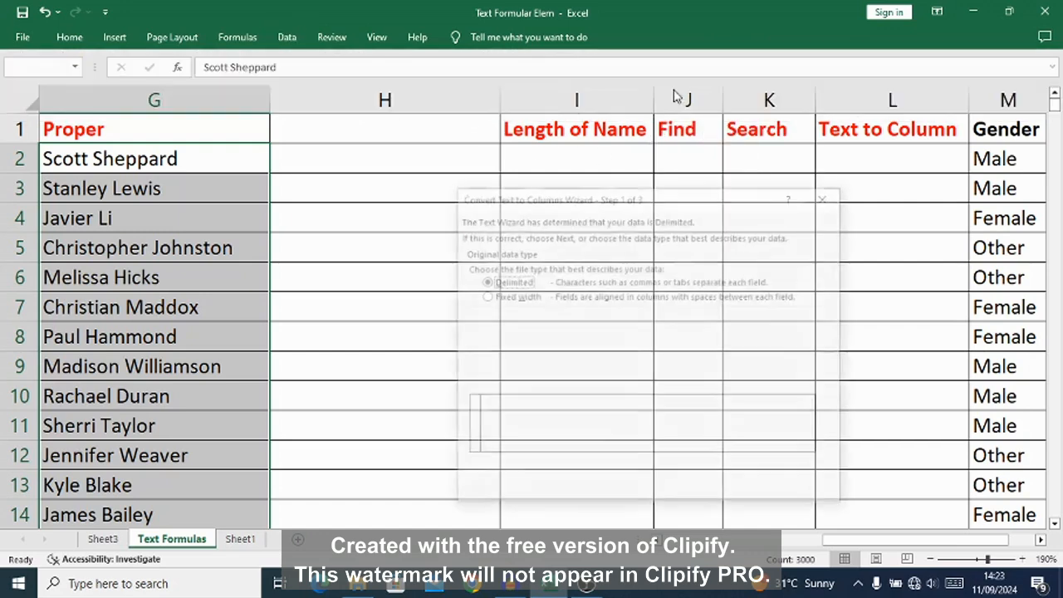
drag(669, 201, 596, 175)
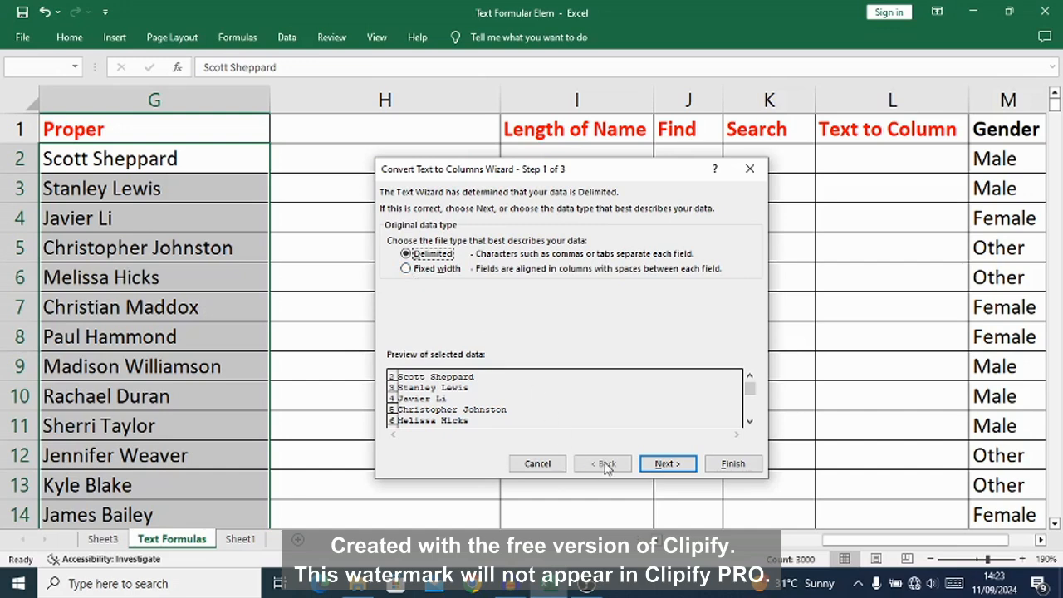
click(668, 465)
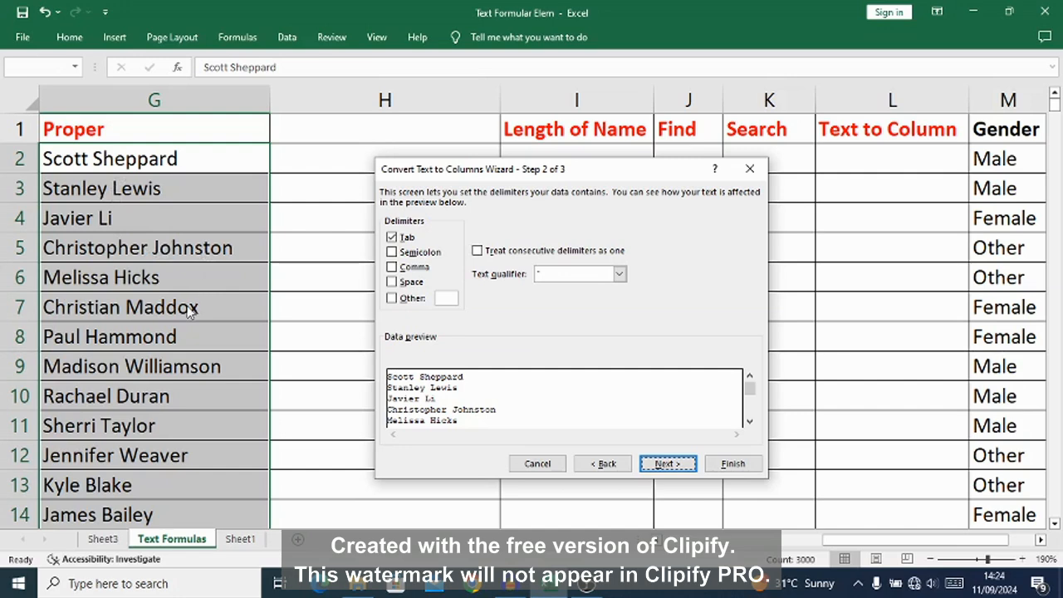
click(392, 282)
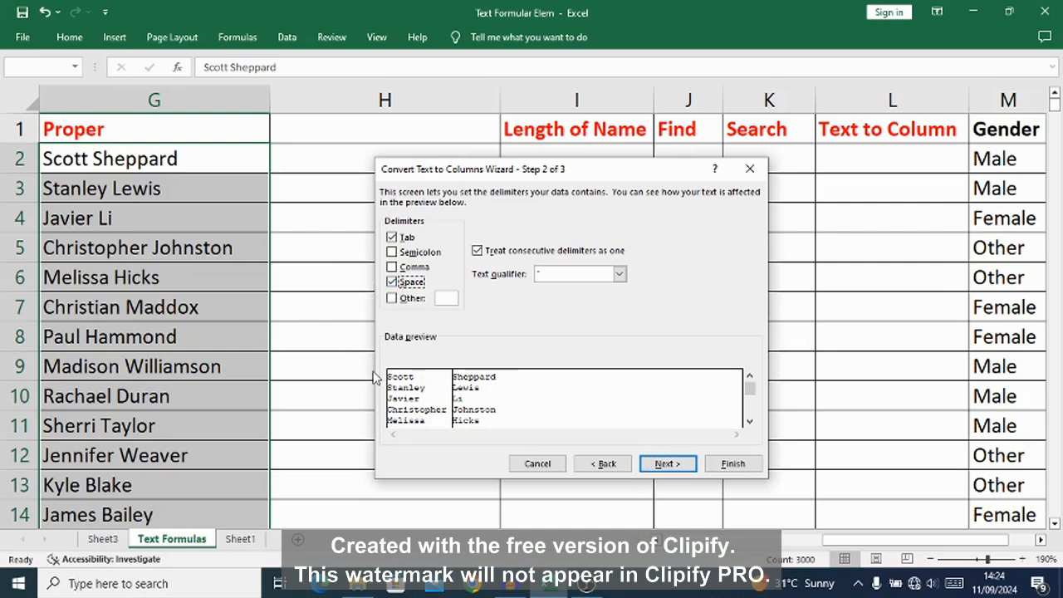
click(669, 465)
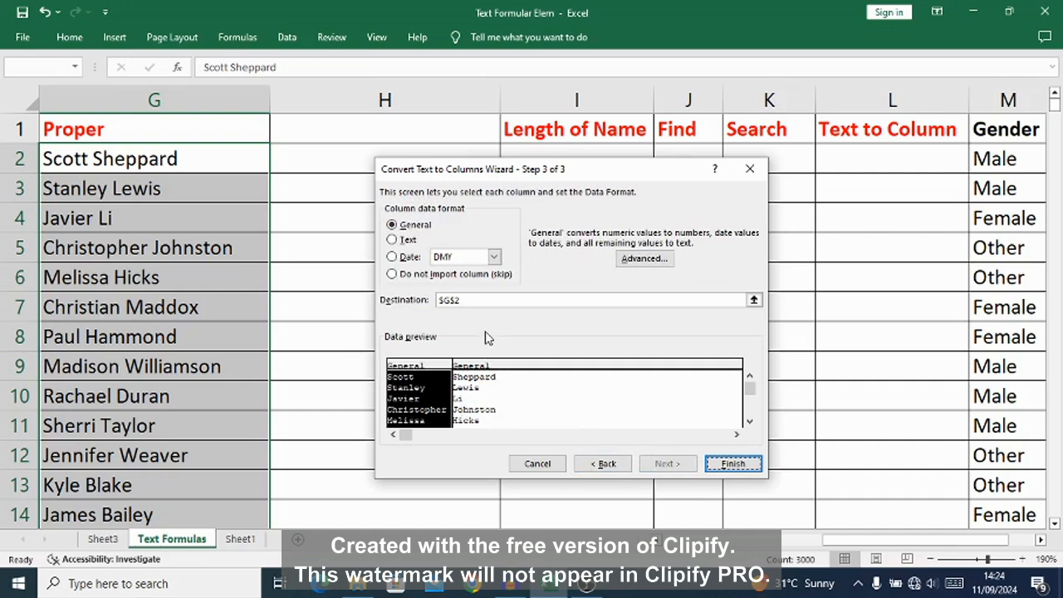
Step: Set the first split column's data format to Text and complete the split, agreeing to replace the existing data
click(393, 241)
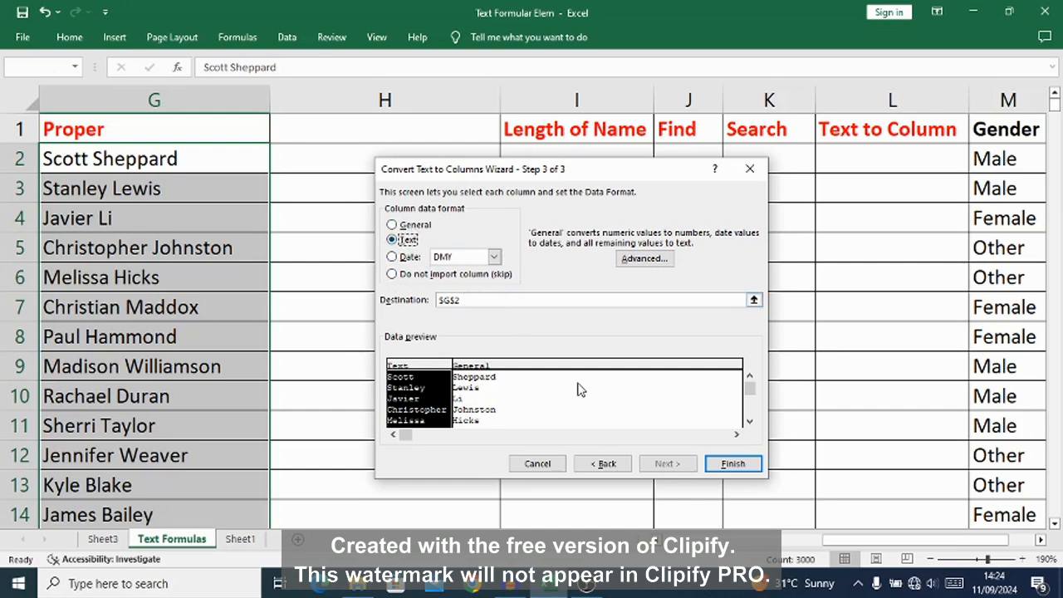
click(392, 258)
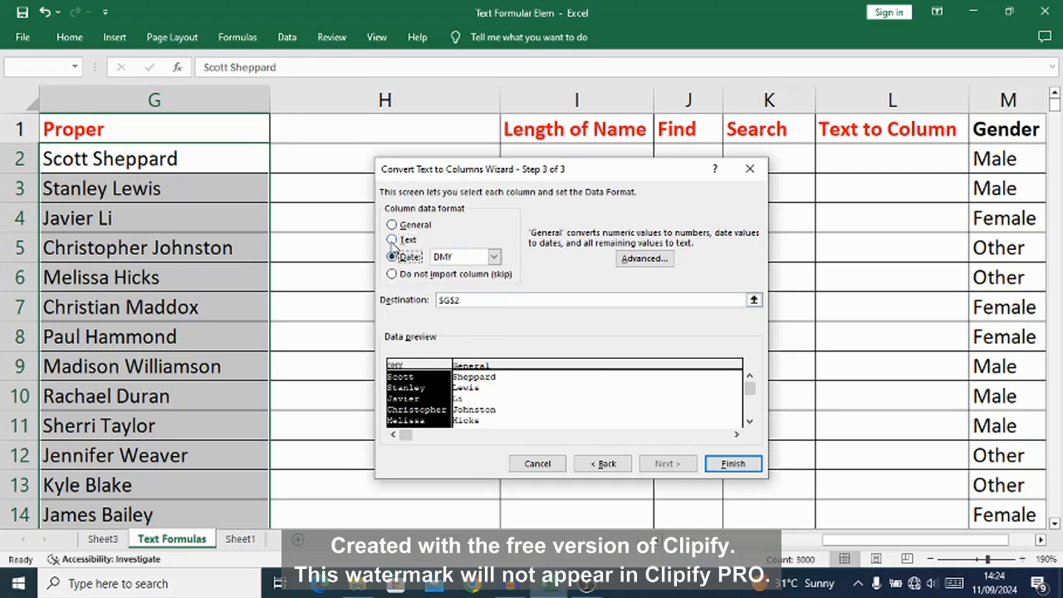
click(392, 239)
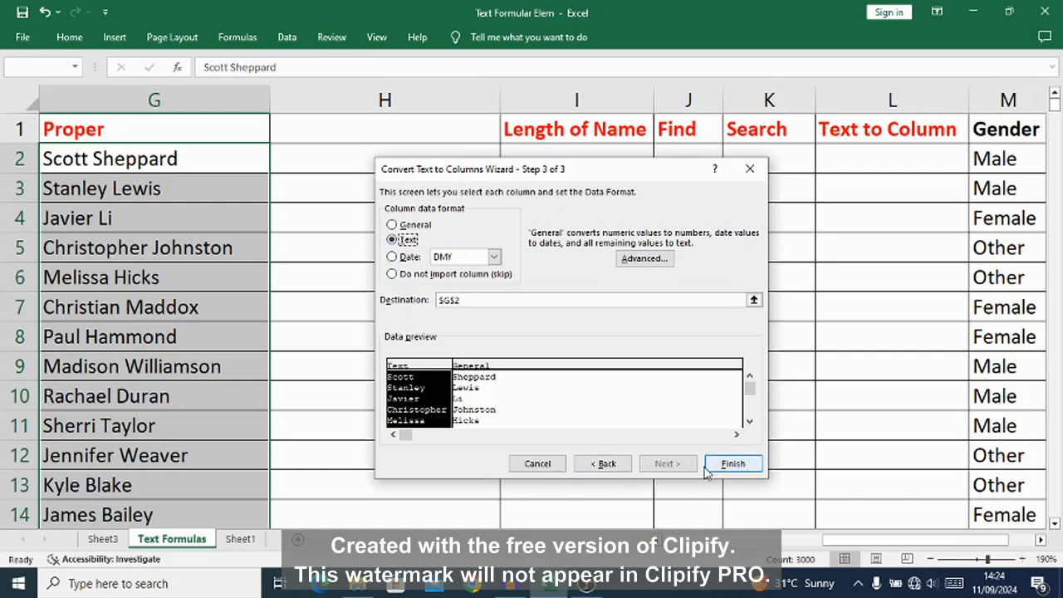
click(732, 463)
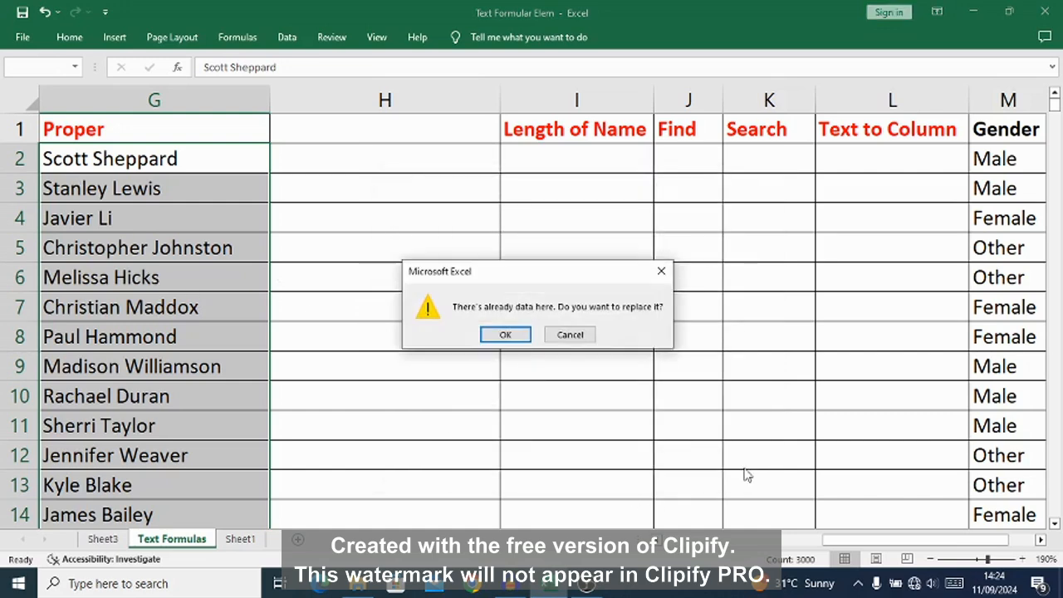
click(510, 335)
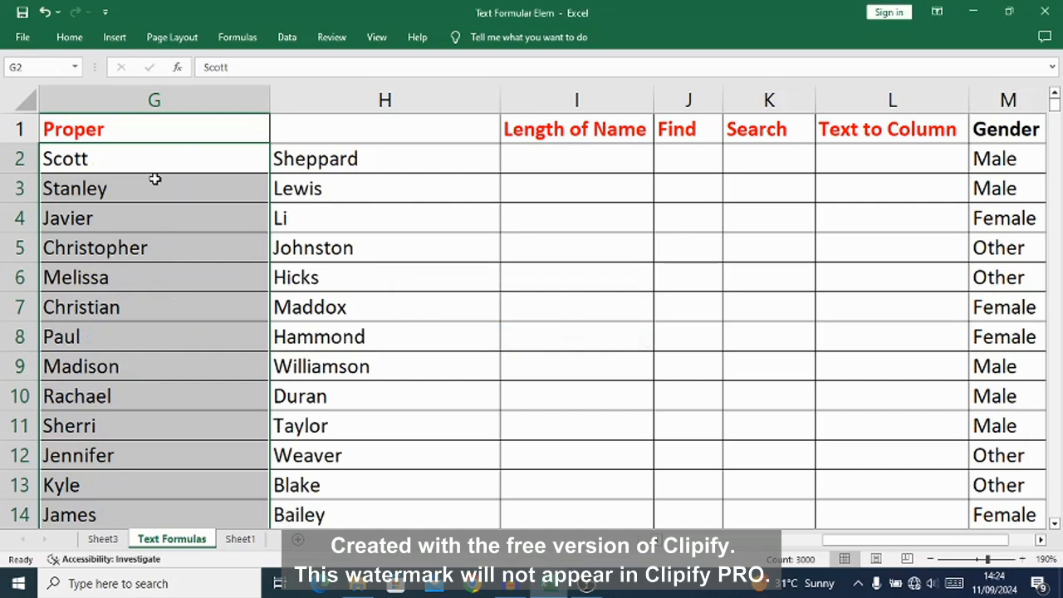
Step: Compare the split first names in column G with the surnames in column H for rows 2 to 4
click(65, 161)
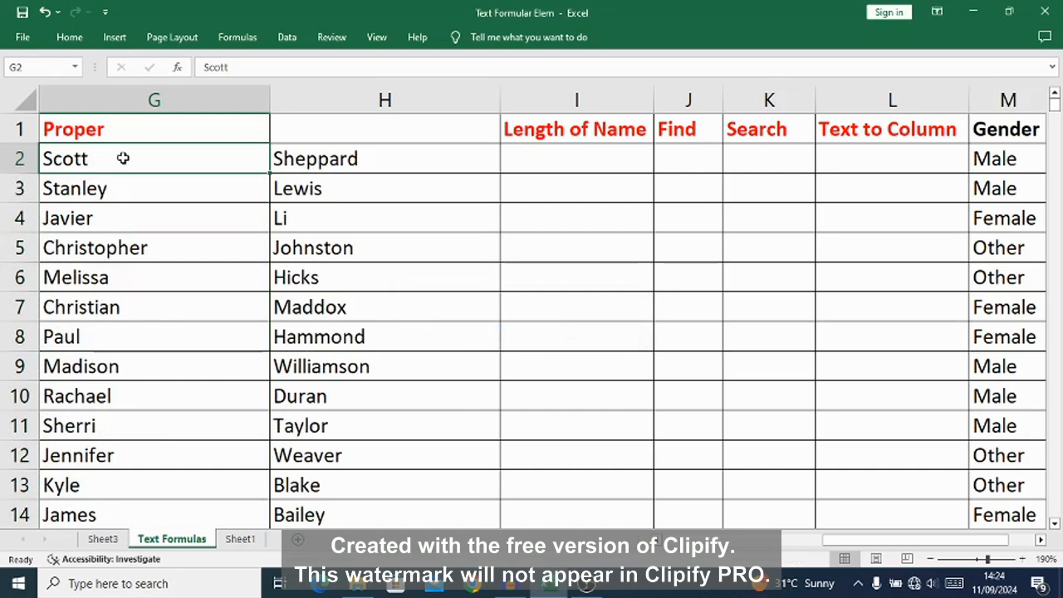
click(325, 163)
click(128, 168)
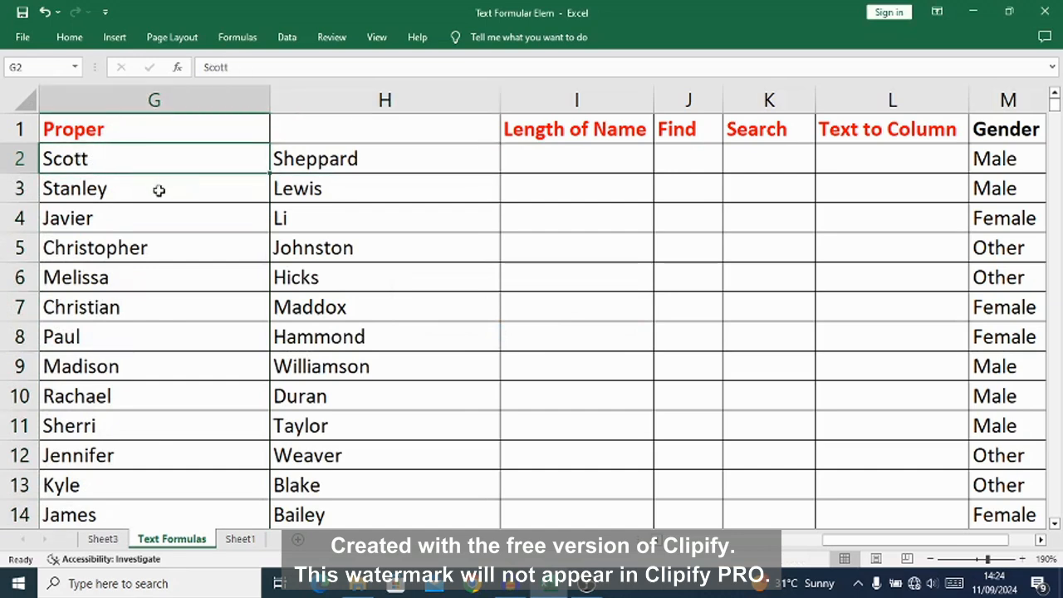
click(166, 189)
click(313, 199)
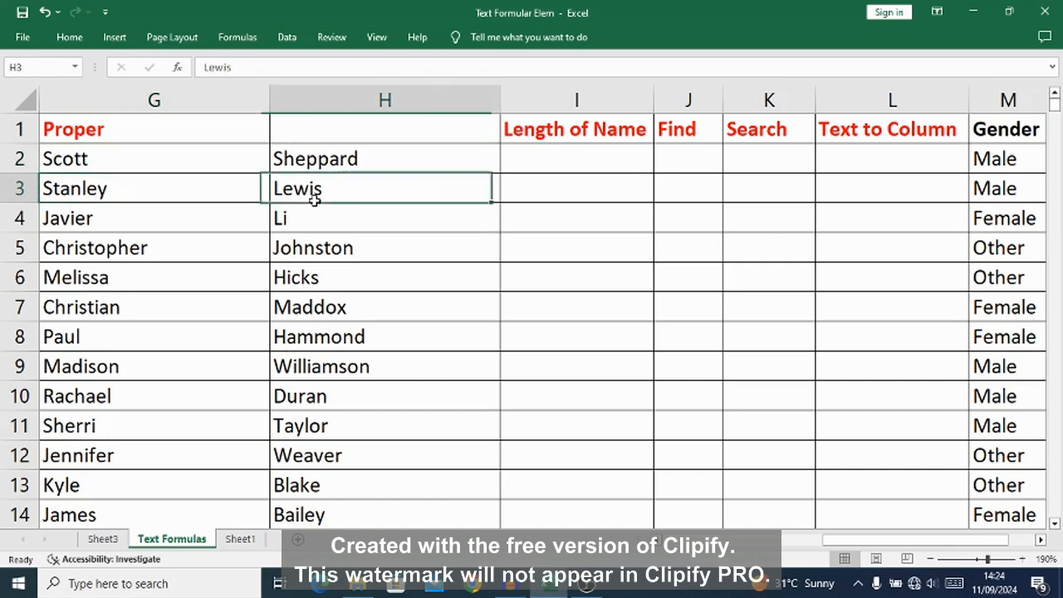
click(91, 219)
click(293, 218)
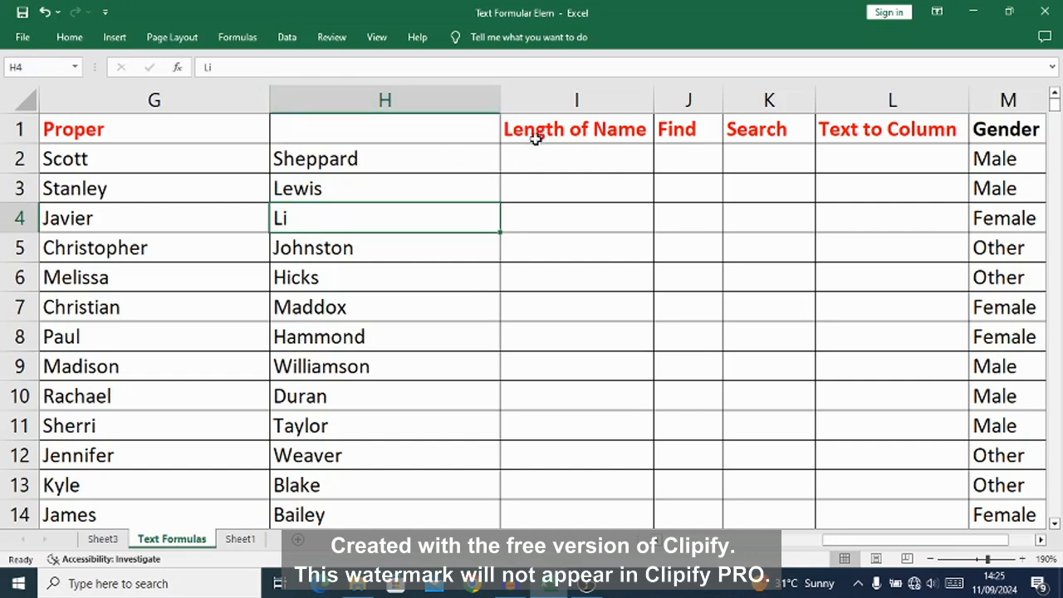
Step: Hide columns G and H, which hold the split first names and surnames
click(422, 100)
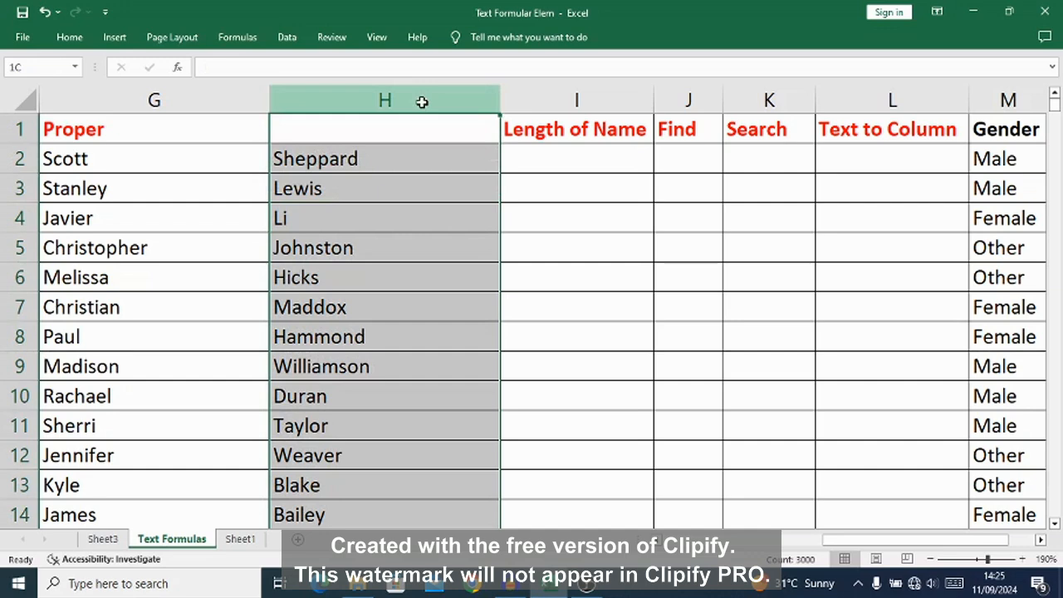
drag(421, 100, 150, 88)
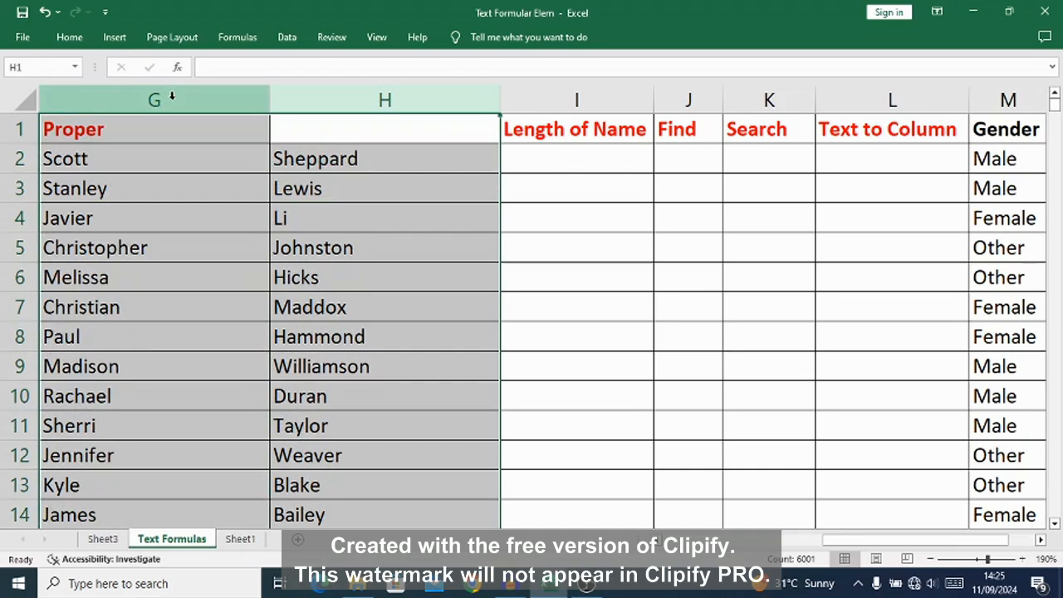
right_click(175, 99)
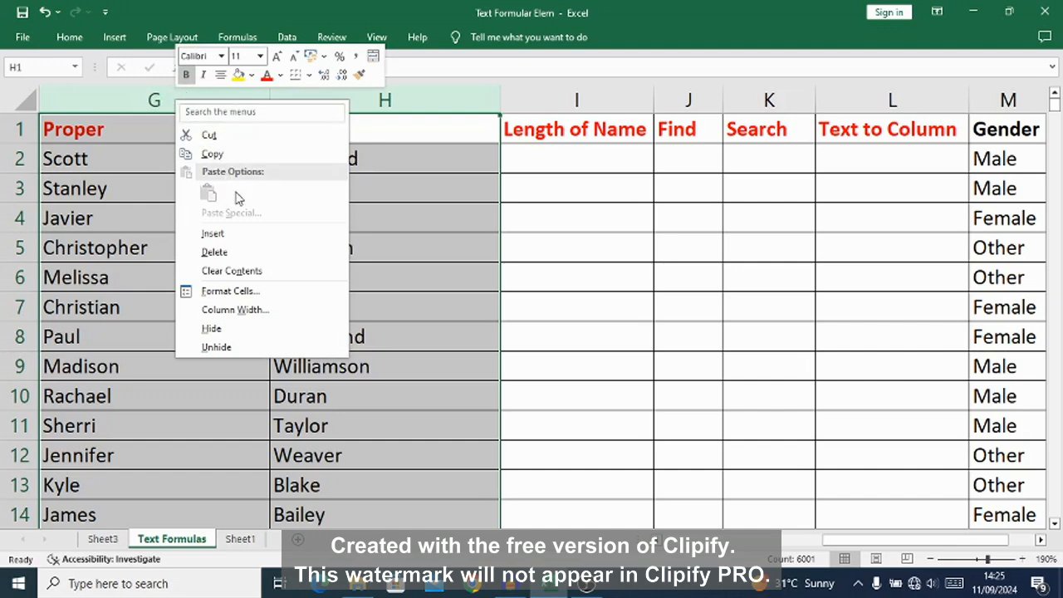
click(207, 329)
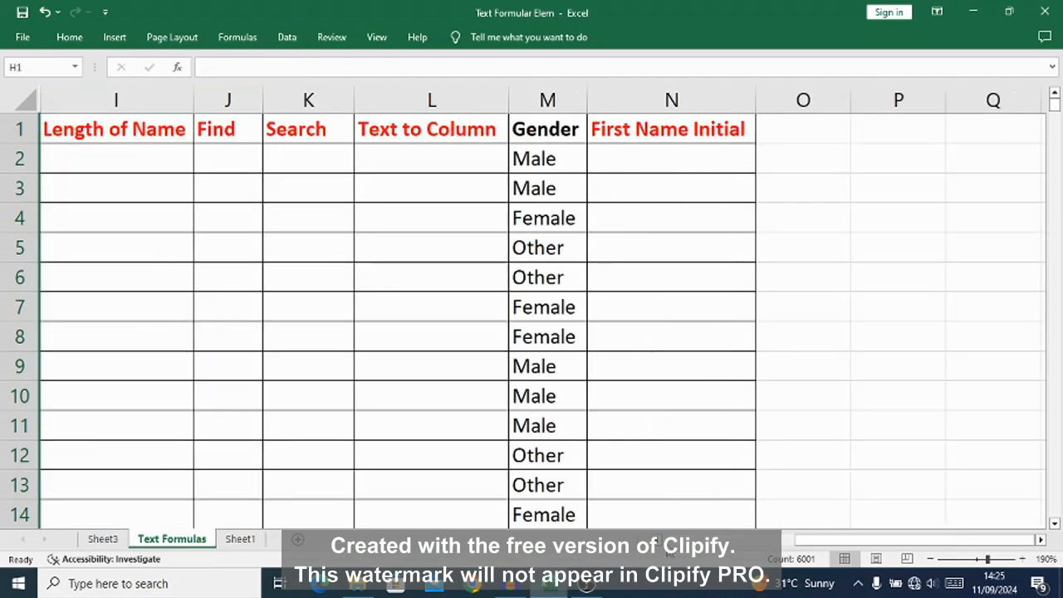
Step: Enter the formula =LEN(D2) in I2 to count the characters of the first full name
scroll(656, 539, left, 3)
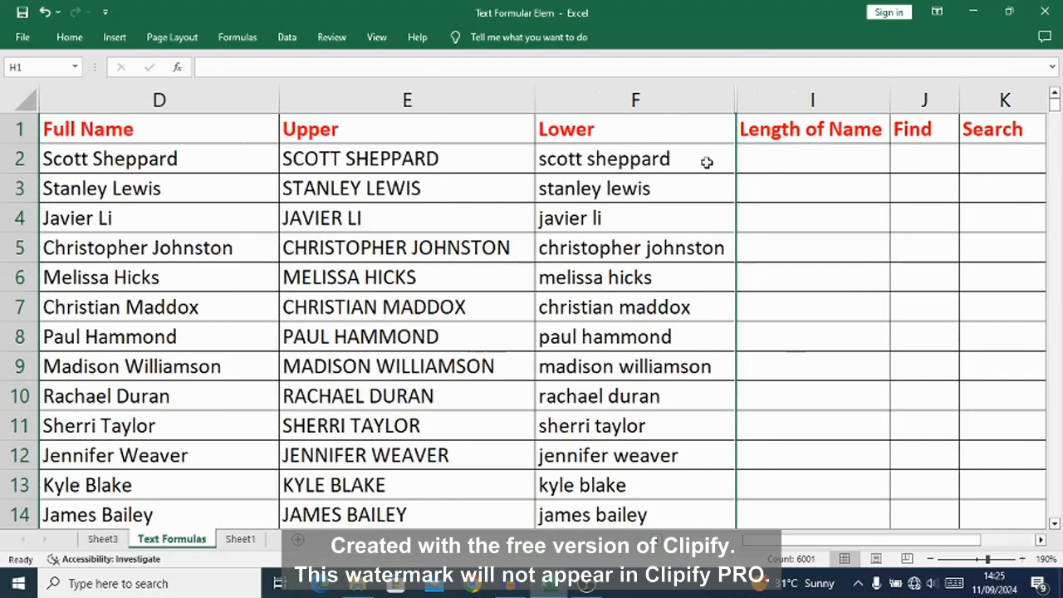
click(122, 163)
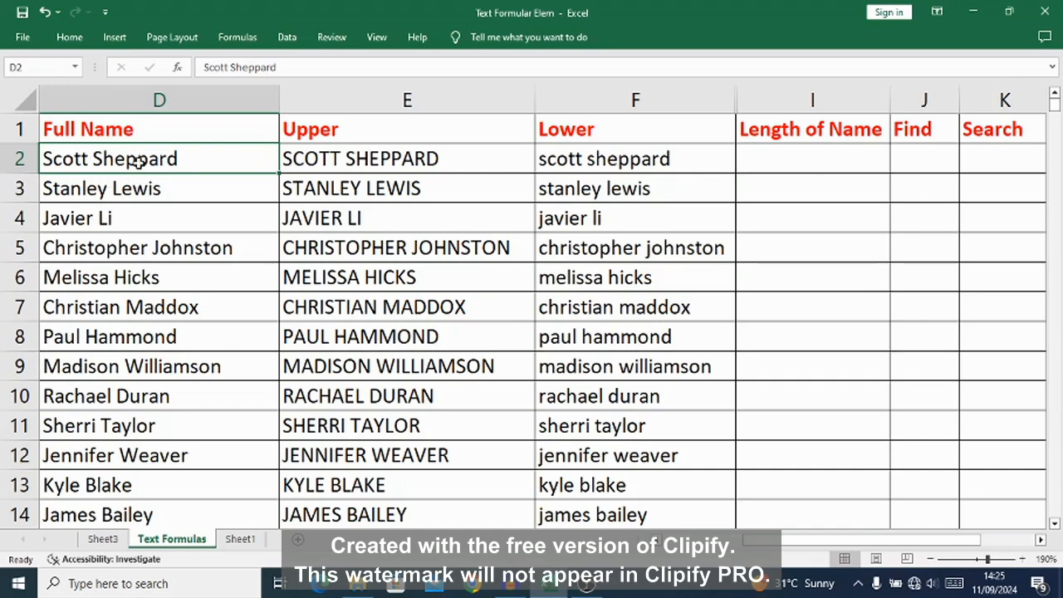
click(792, 160)
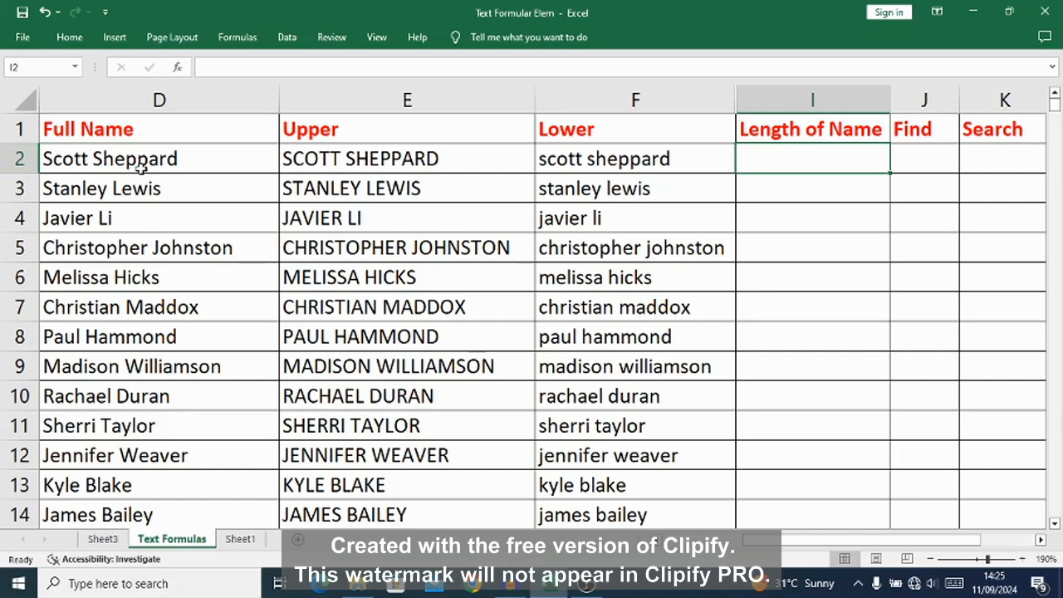
text(=)
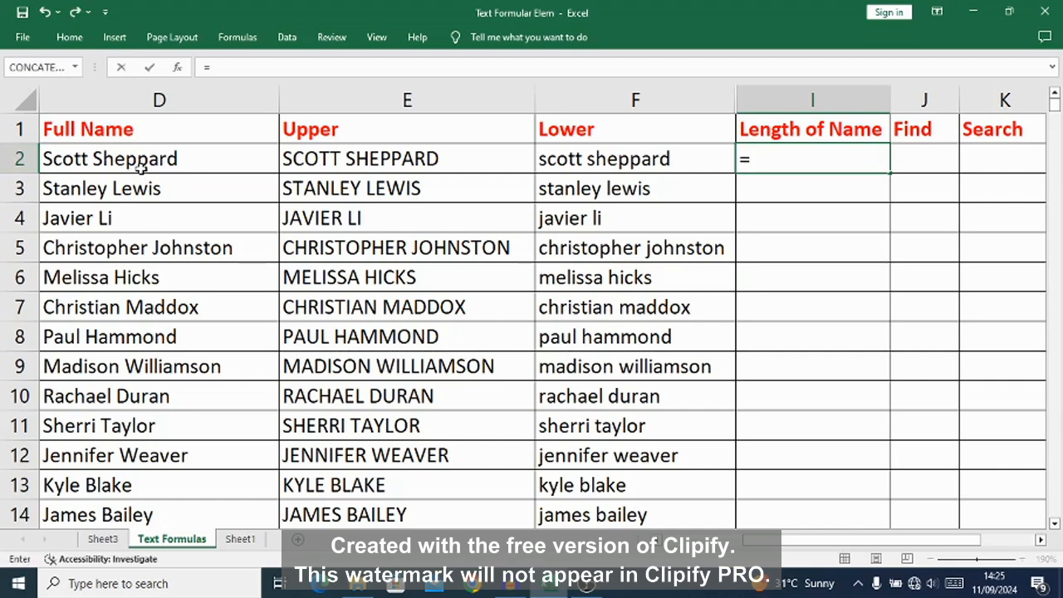
text(LEN)
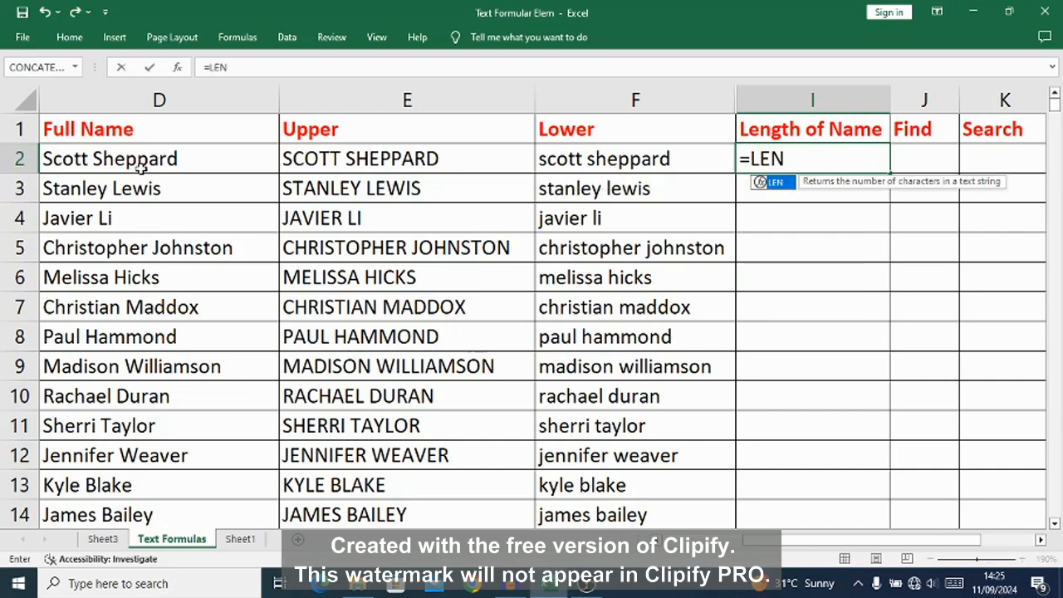
text(()
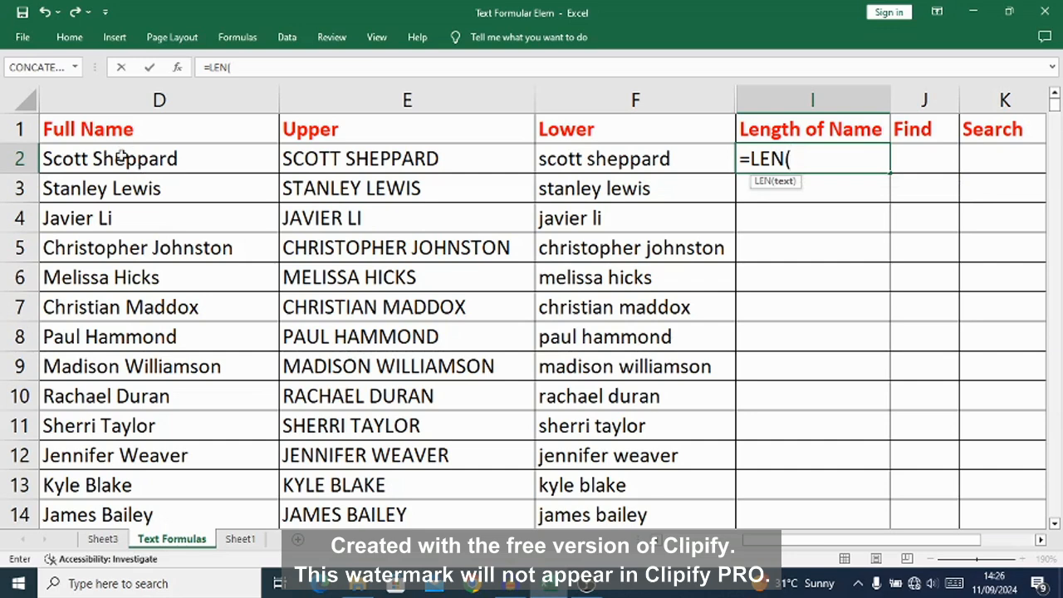
click(123, 160)
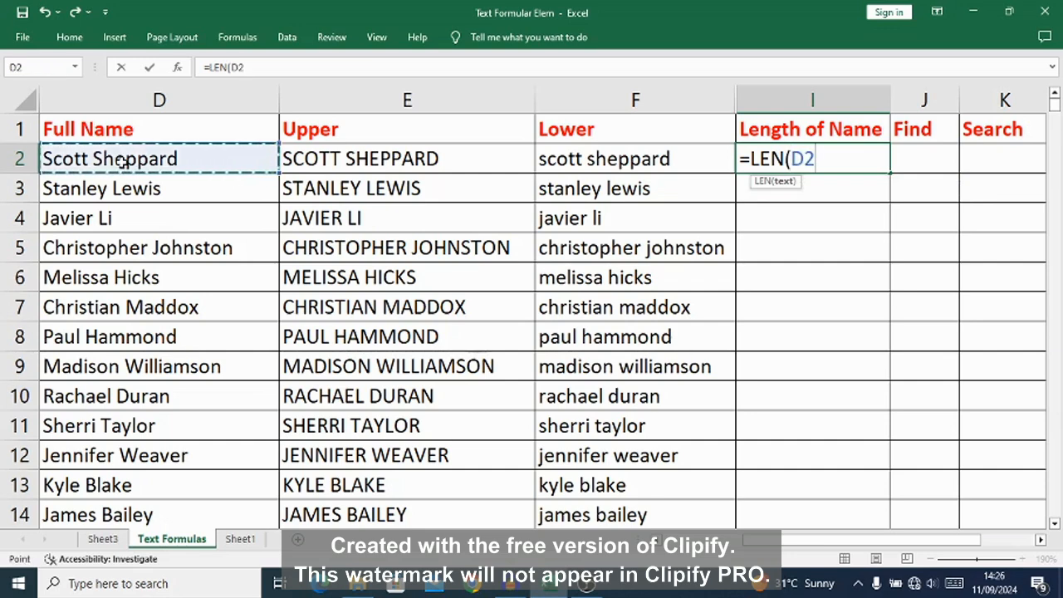
text())
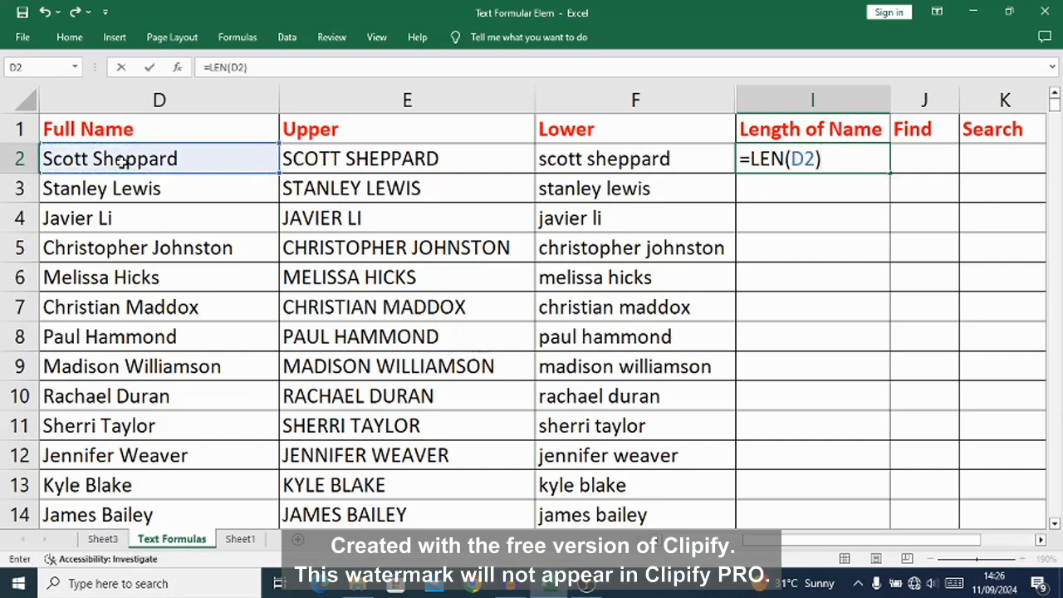
key(Return)
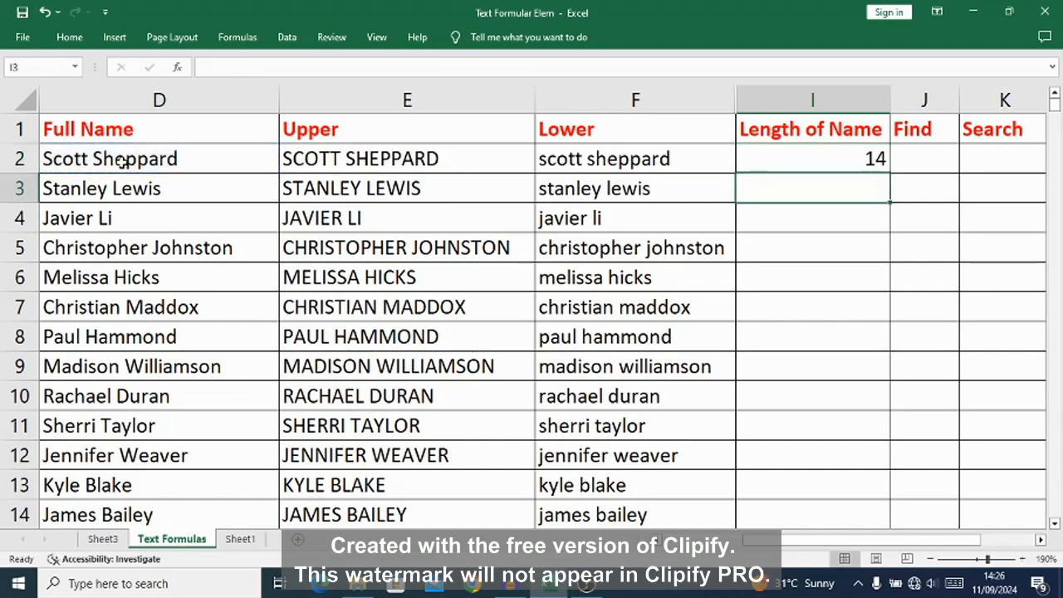
Step: Fill the I2 formula down the Length of Name column to the last data row
click(852, 157)
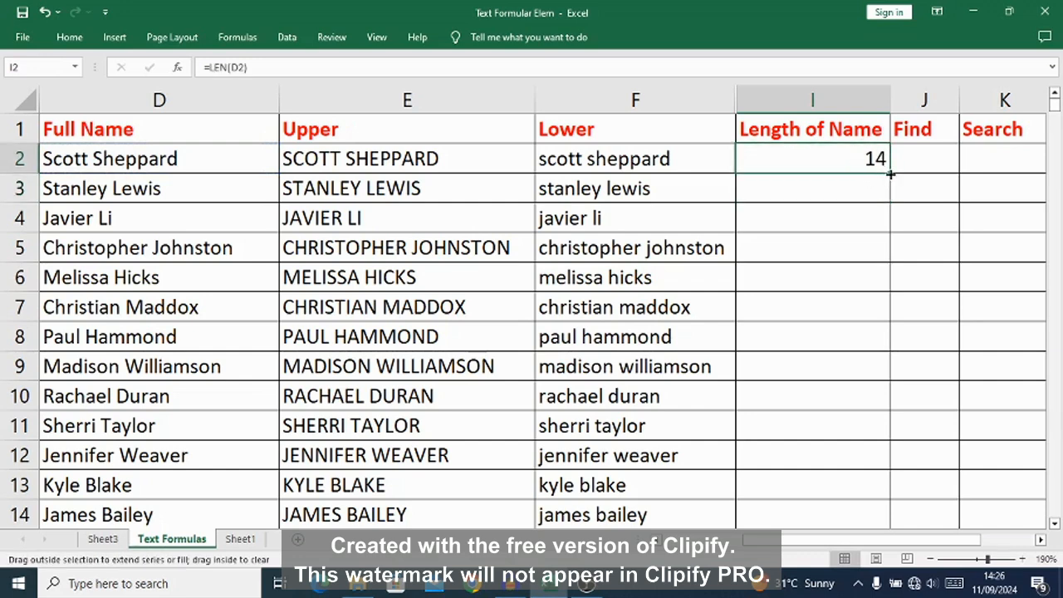
double_click(890, 173)
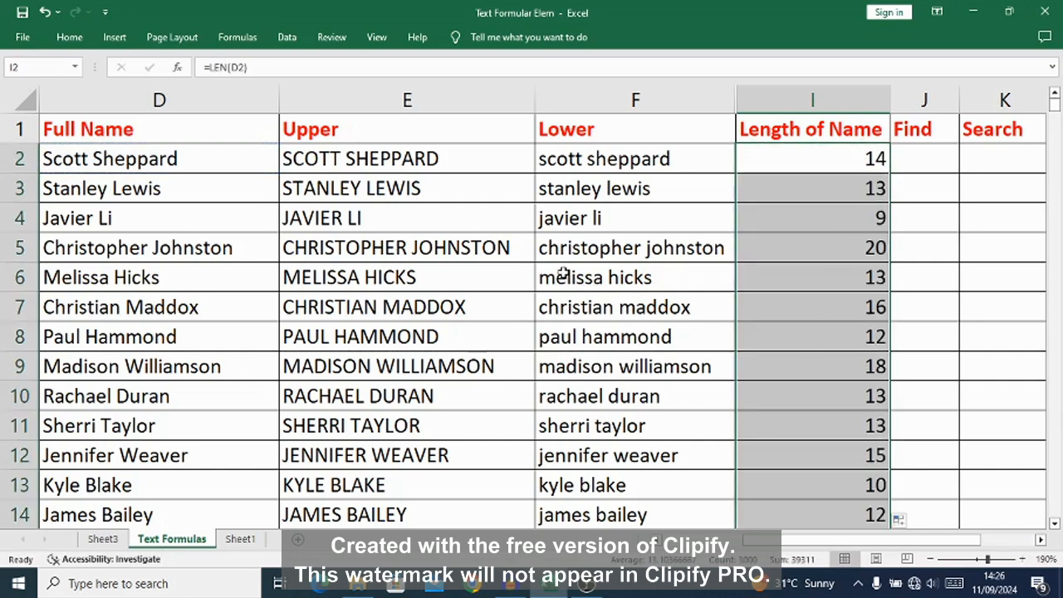
click(83, 160)
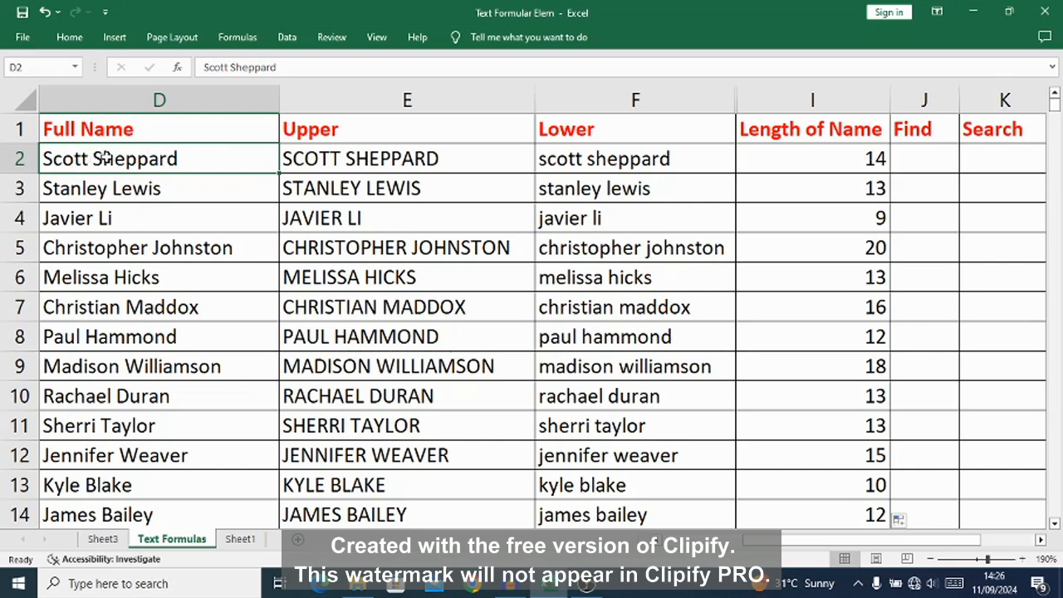
Step: Add three trailing spaces to the full name in D2 to test the LEN formula, and remove them again
double_click(182, 159)
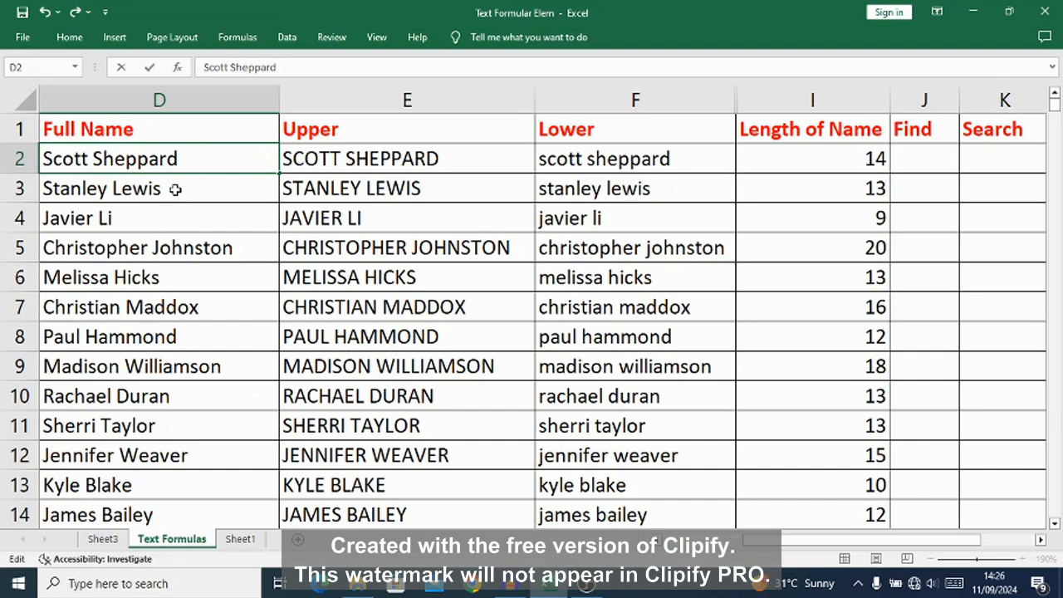
click(806, 172)
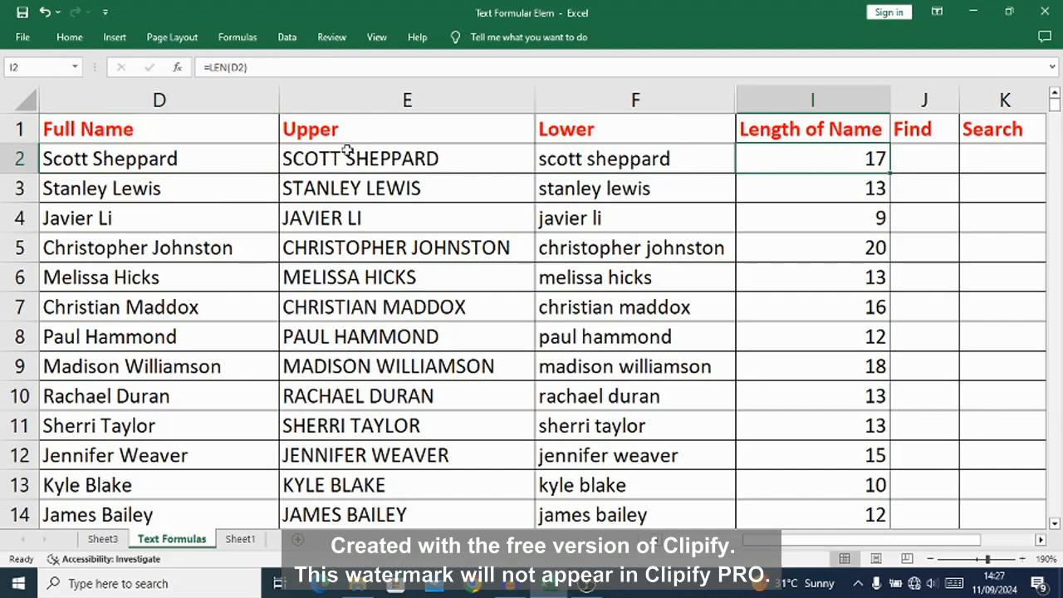
click(219, 164)
double_click(220, 165)
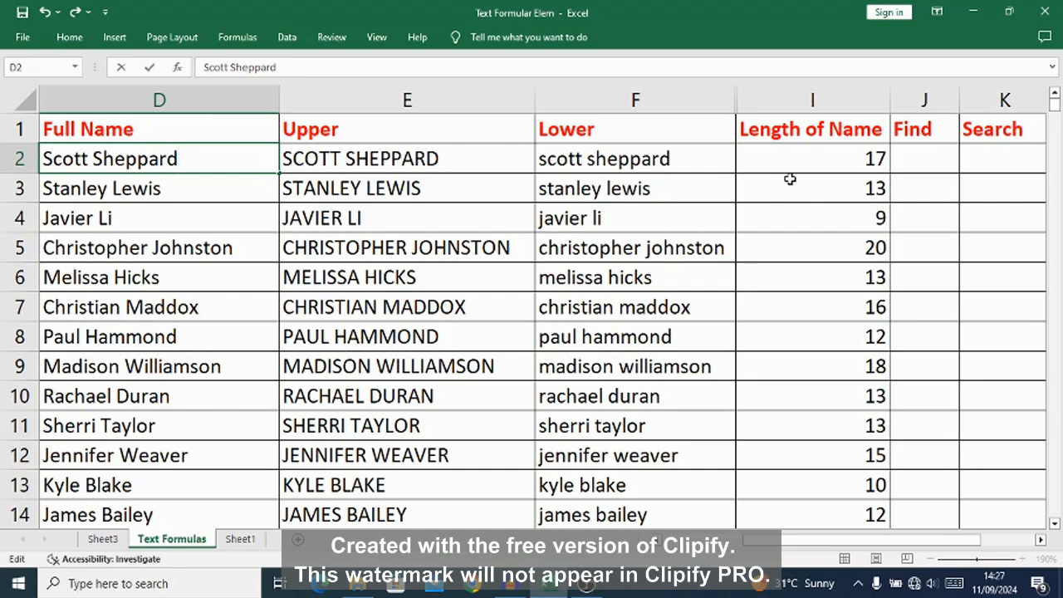
click(888, 100)
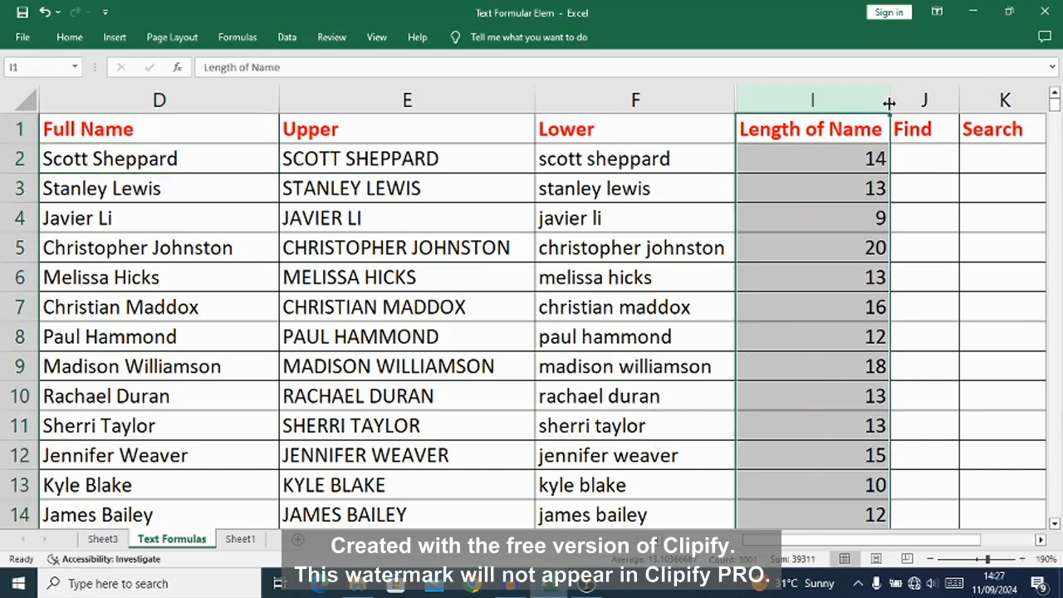
Step: Narrow the Length of Name column and hide columns E to I
drag(888, 103, 801, 100)
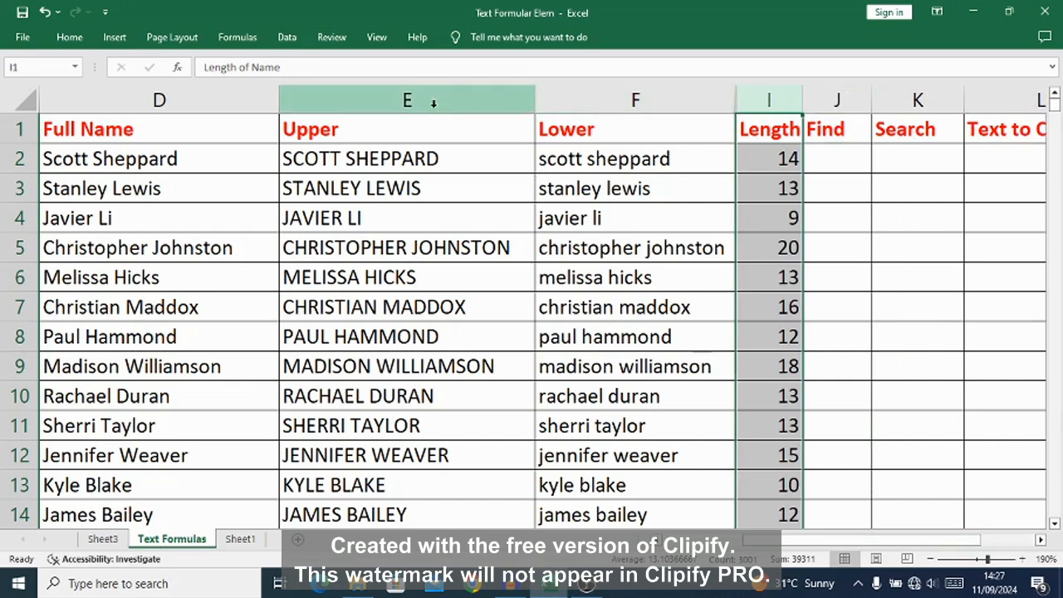
drag(433, 94, 744, 104)
right_click(651, 94)
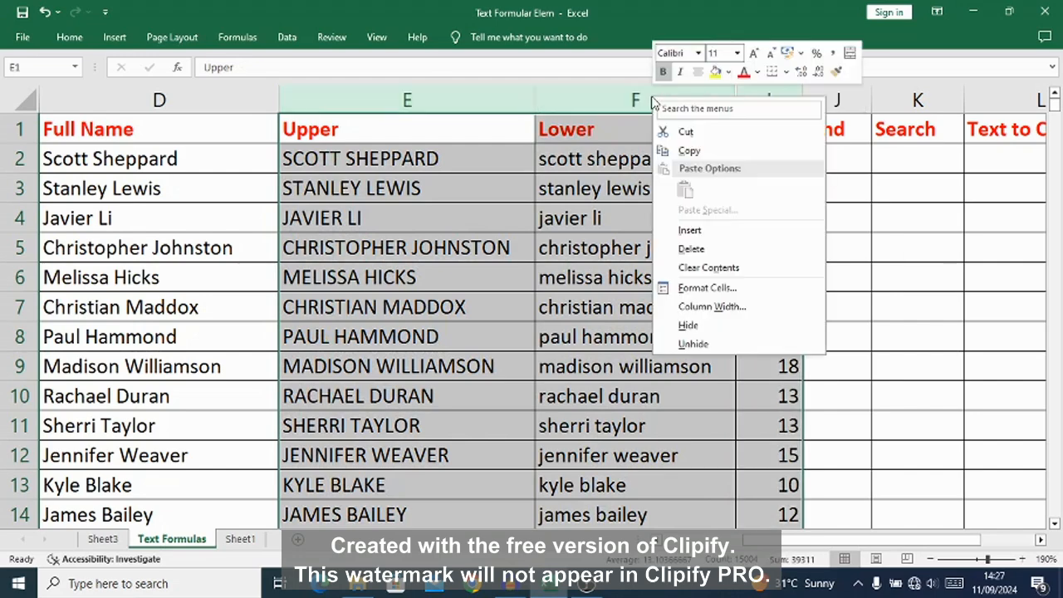
click(689, 327)
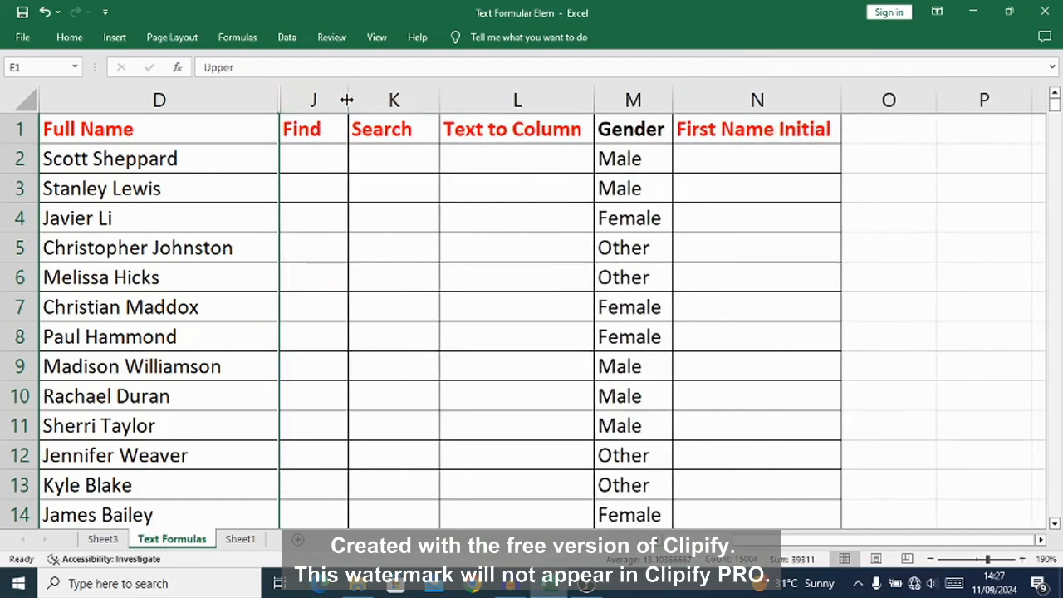
Step: Widen the Find and Search columns to make room for their formulas
drag(347, 99, 461, 100)
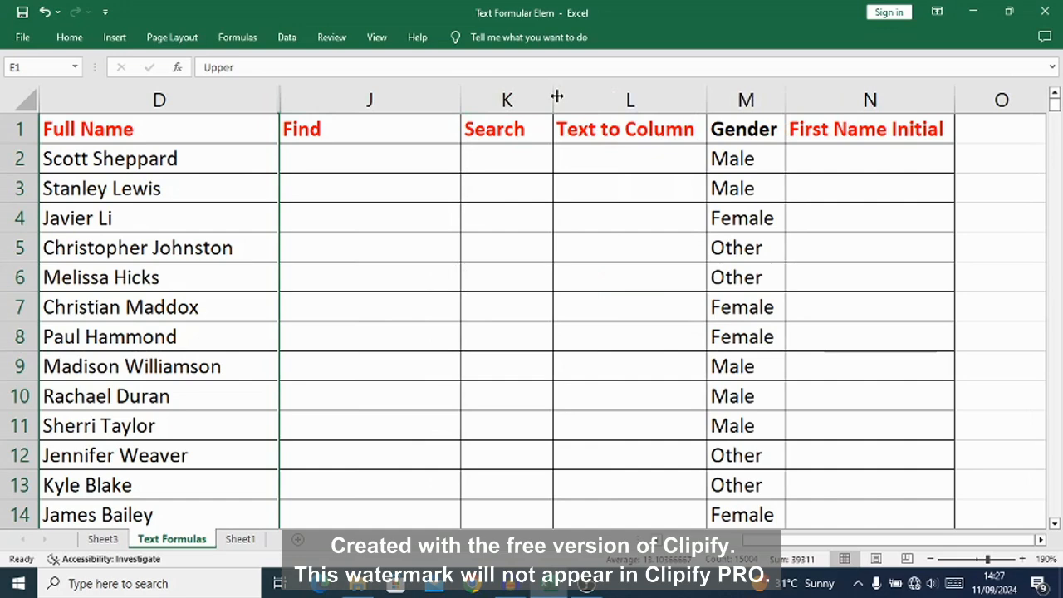
drag(556, 97, 681, 101)
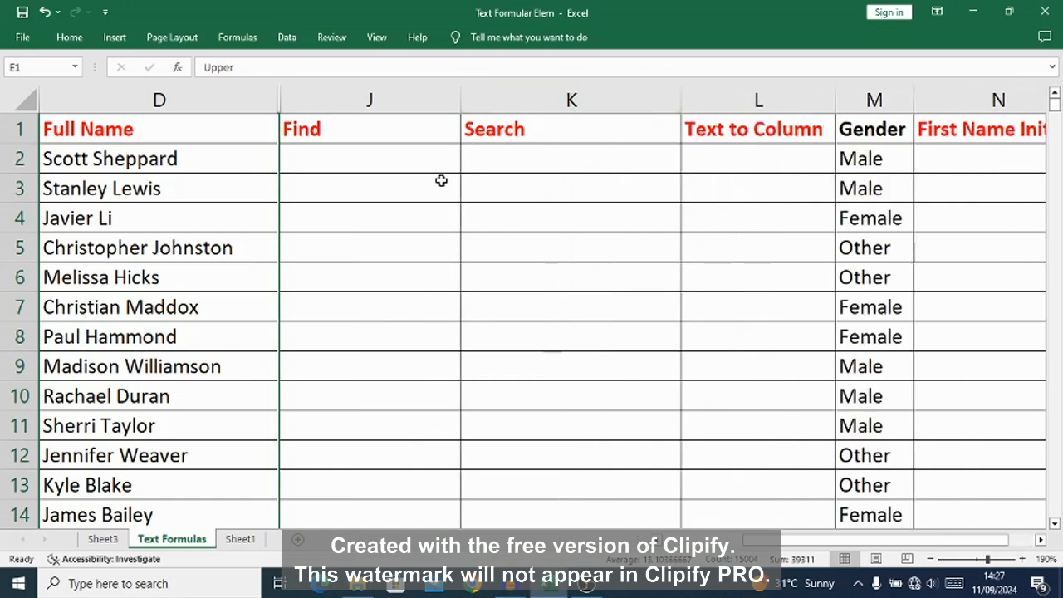
Step: Enter the formula =FIND("s",D2) in J2 to locate a lowercase s in the first full name
click(316, 164)
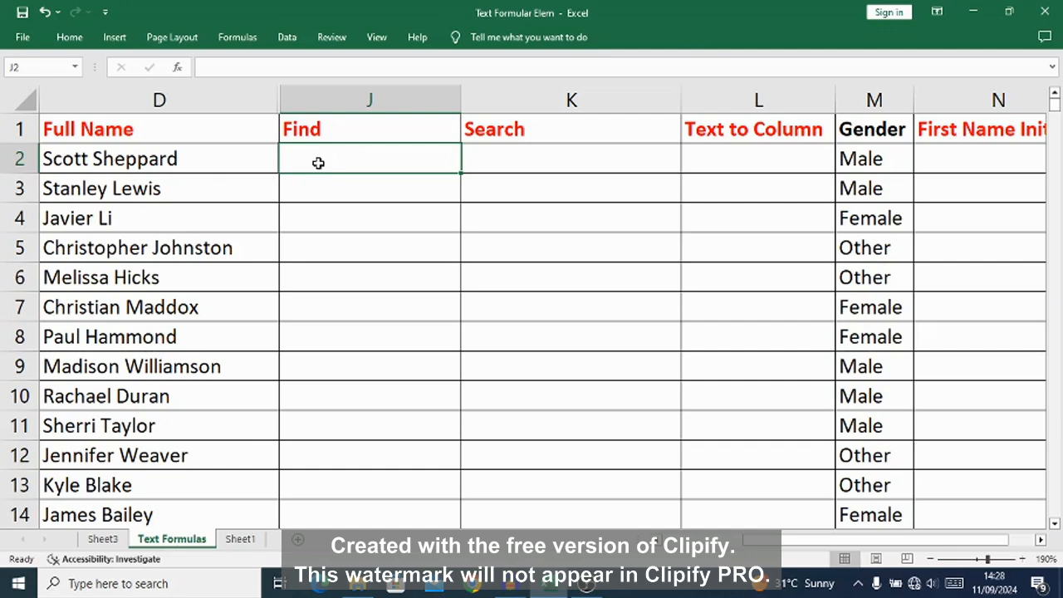
text(=)
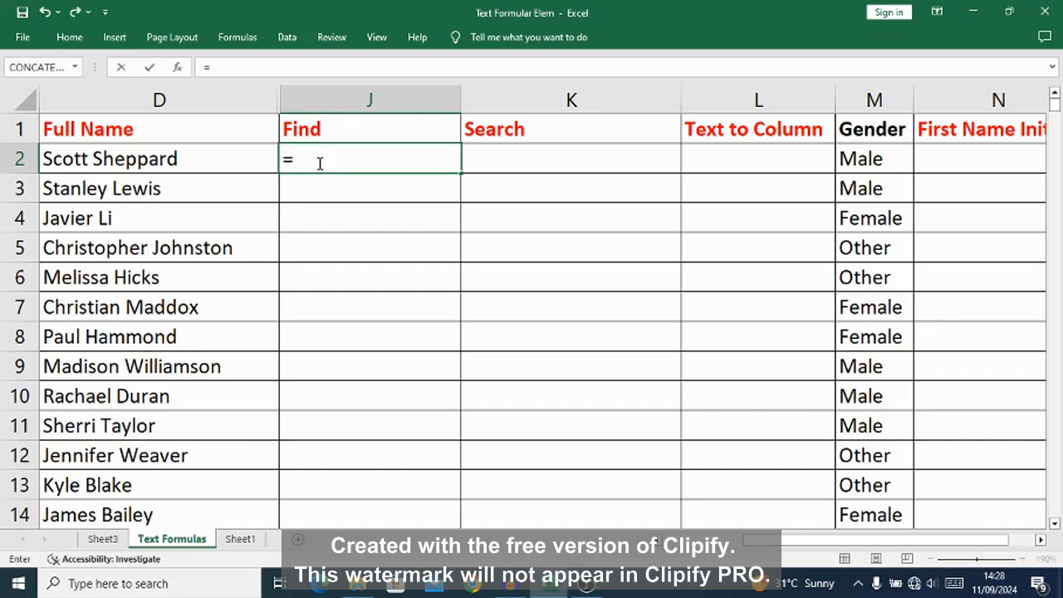
text(FIND)
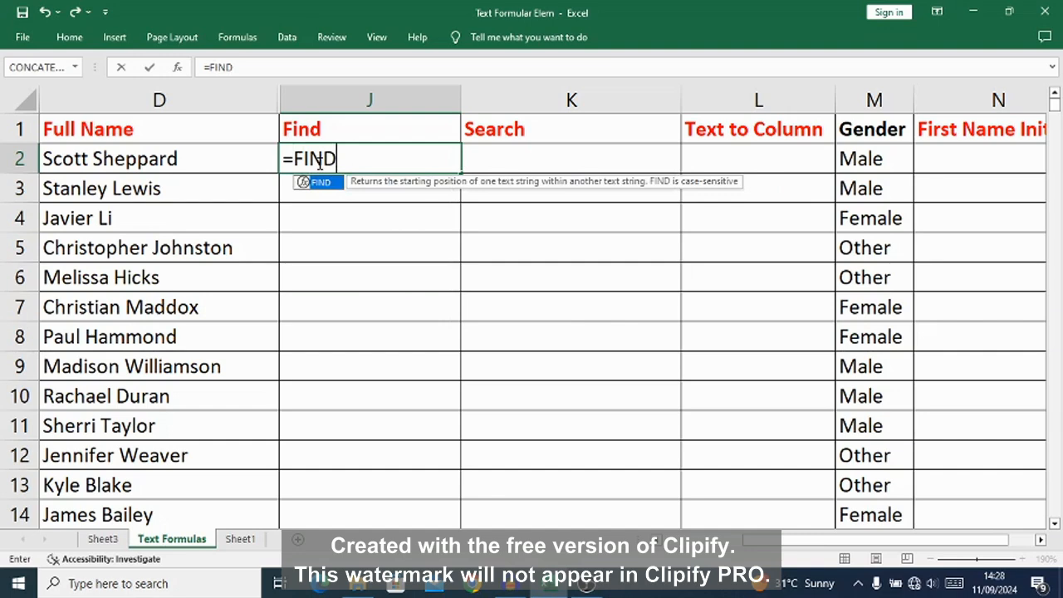
text(()
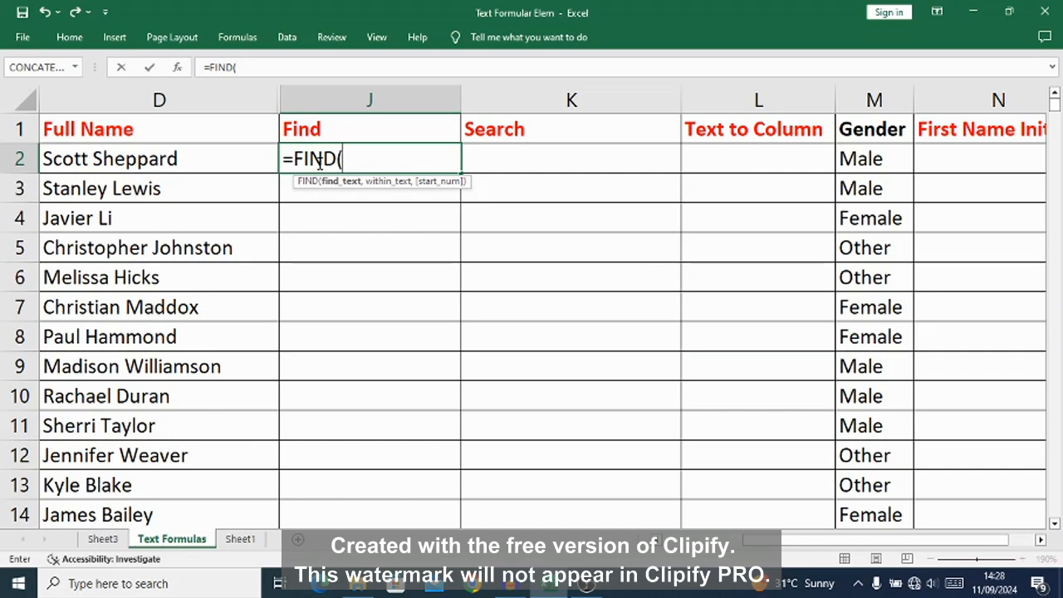
text(s)
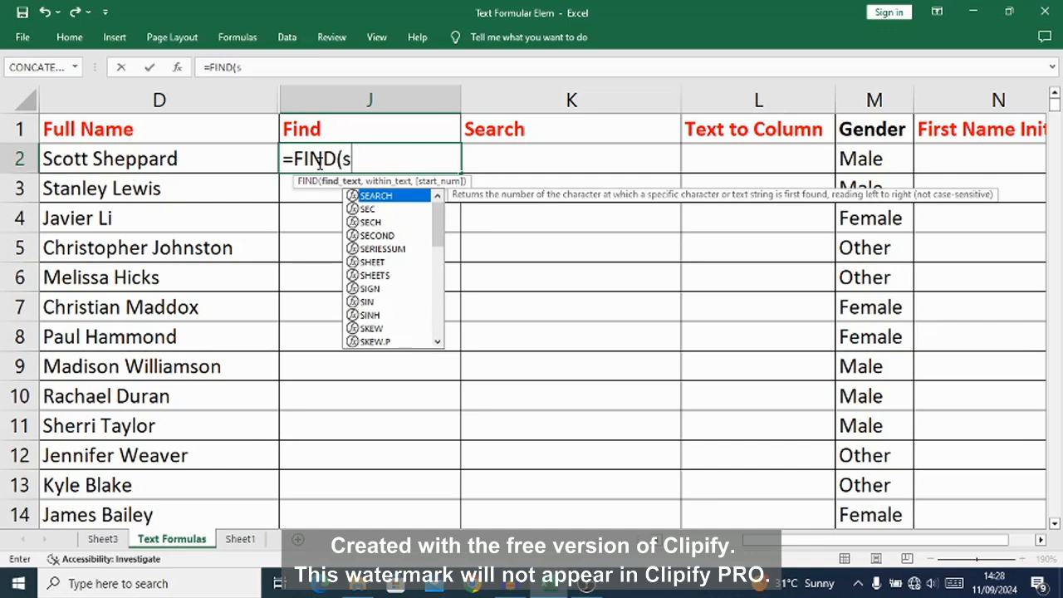
key(BackSpace)
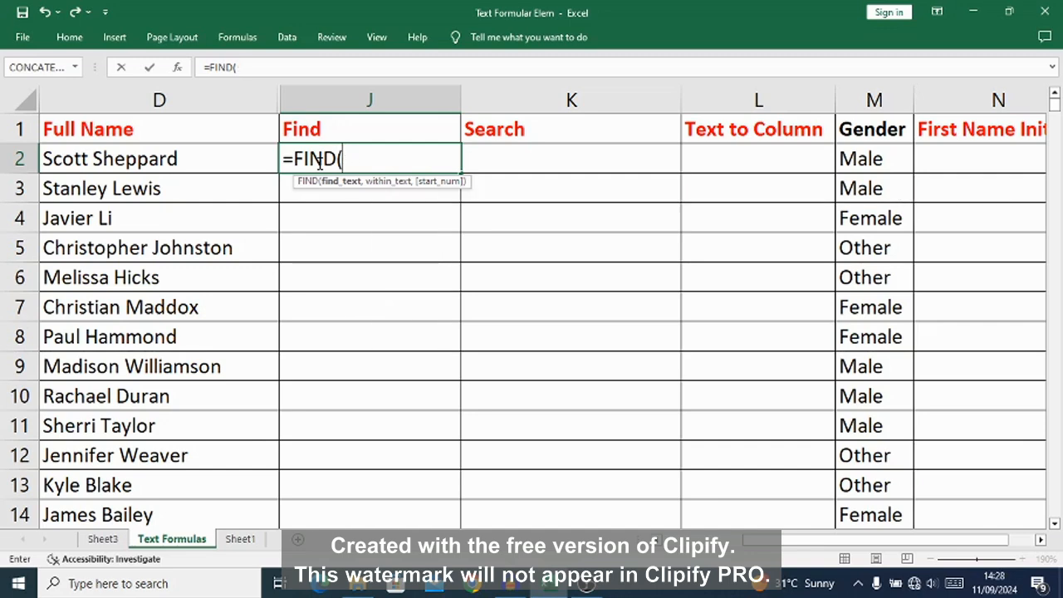
text("s",)
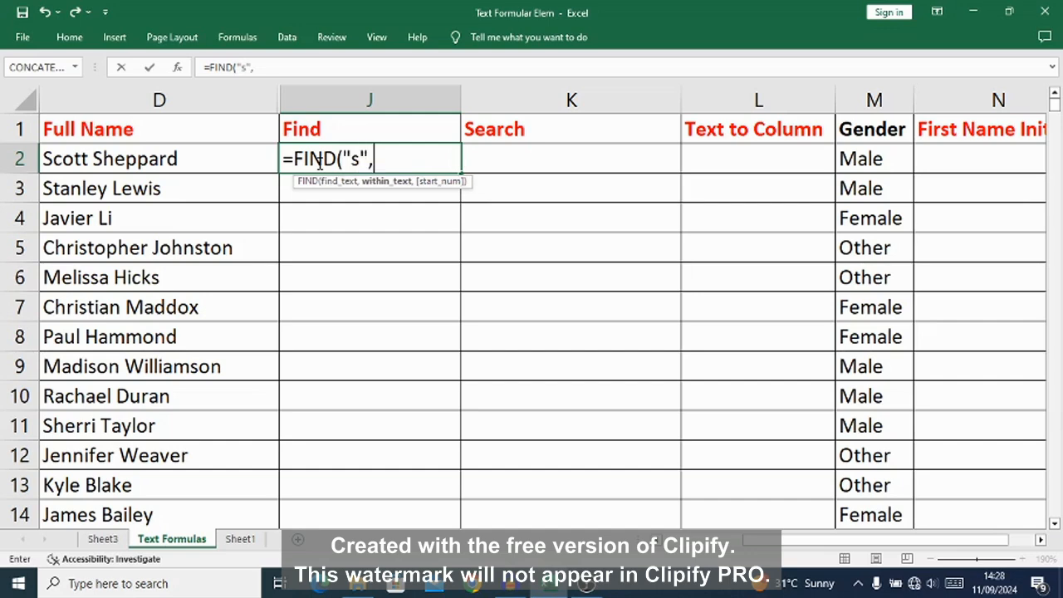
text(d2)
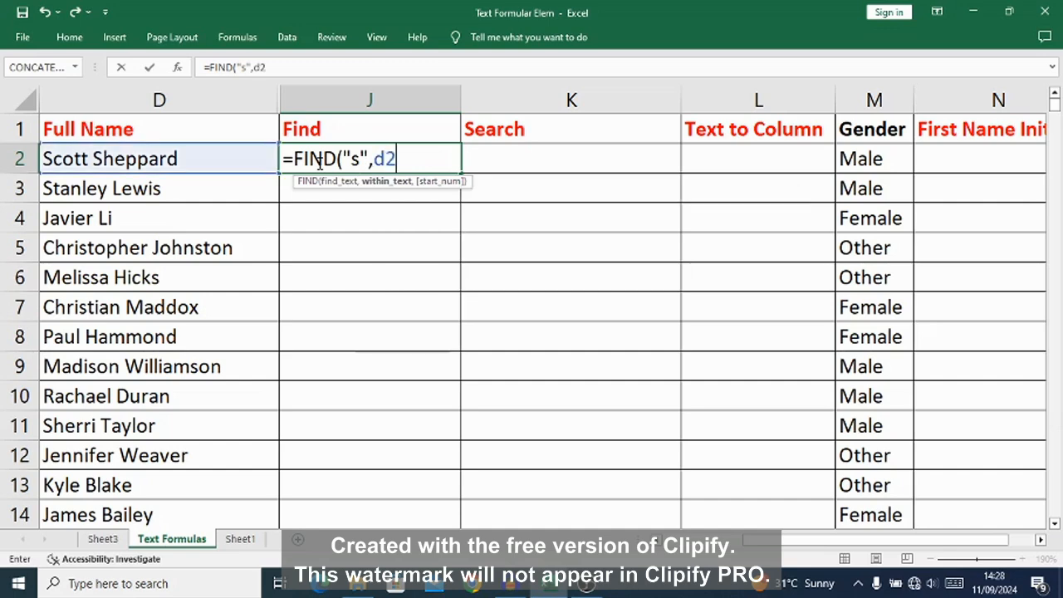
text())
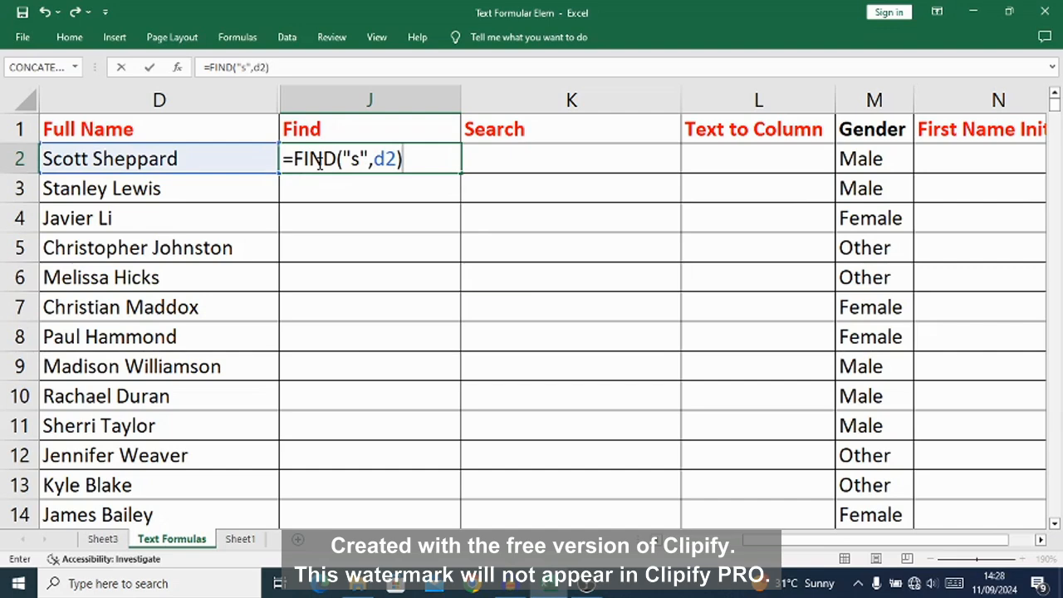
key(Return)
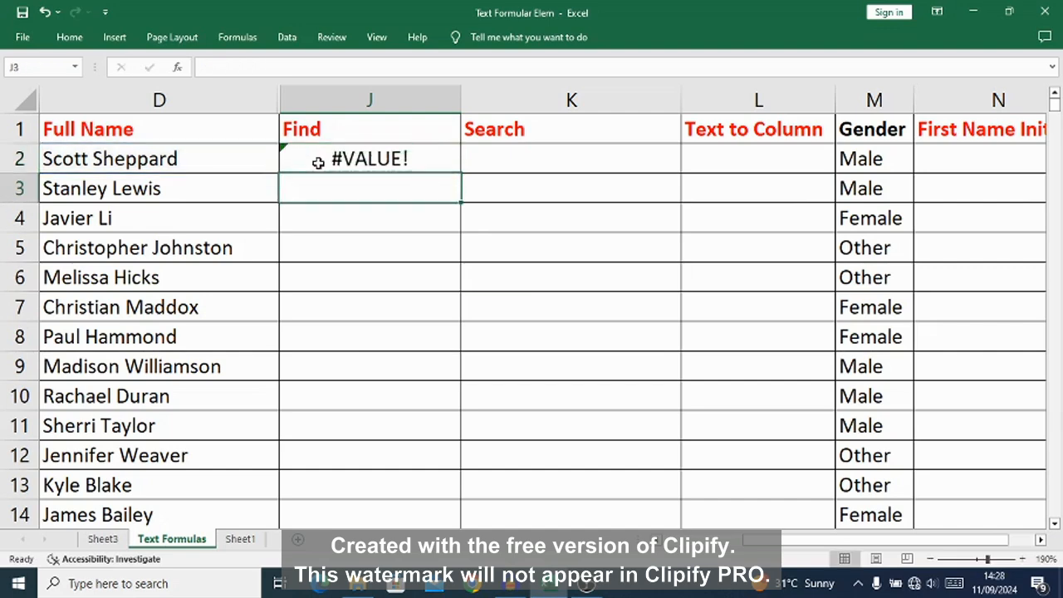
Step: Fill the J2 formula down the Find column to row 13
click(371, 161)
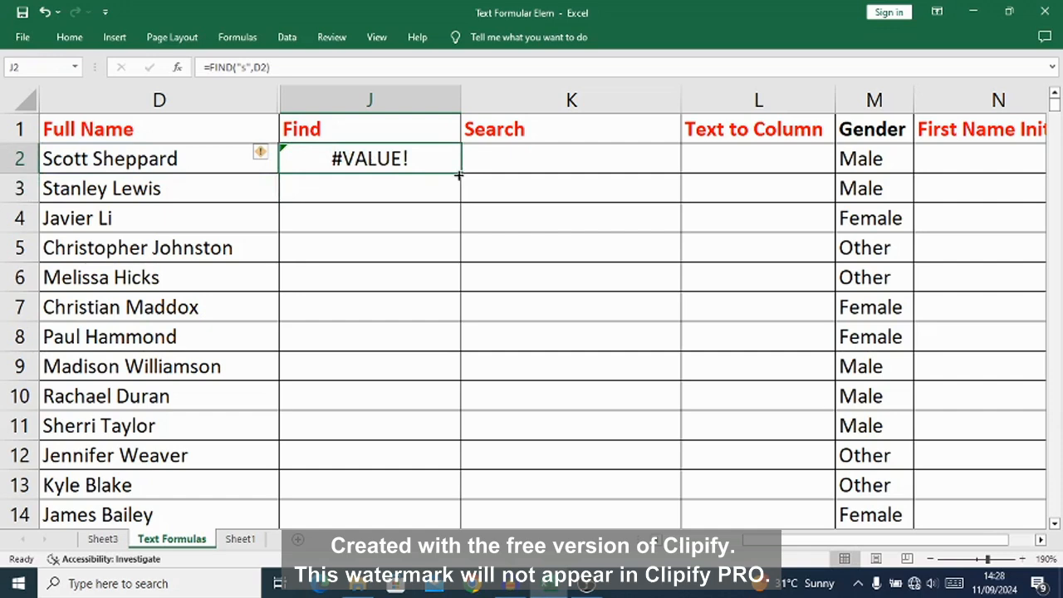
drag(460, 173, 456, 500)
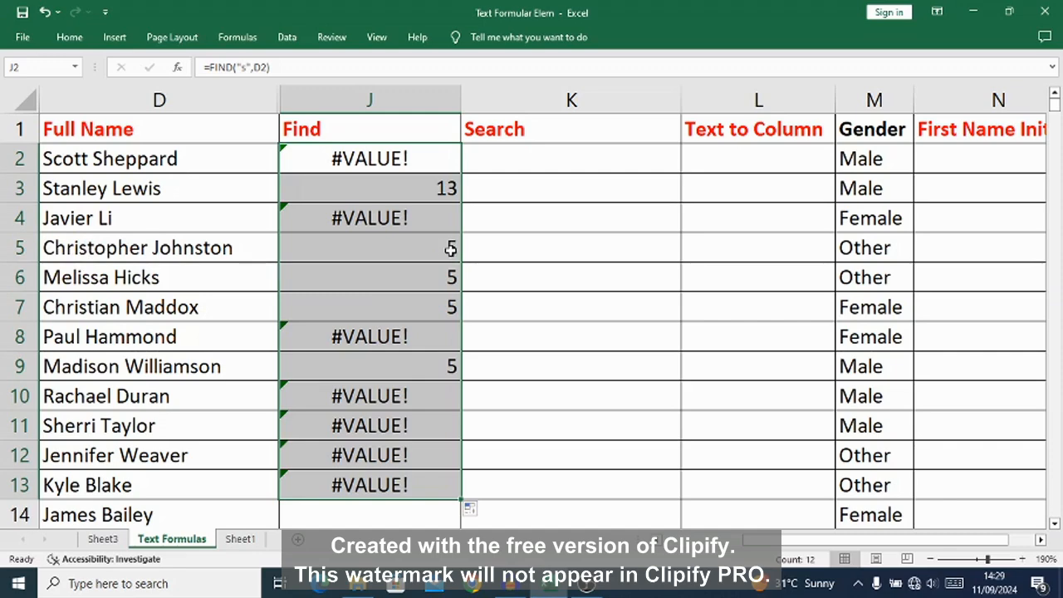
click(344, 157)
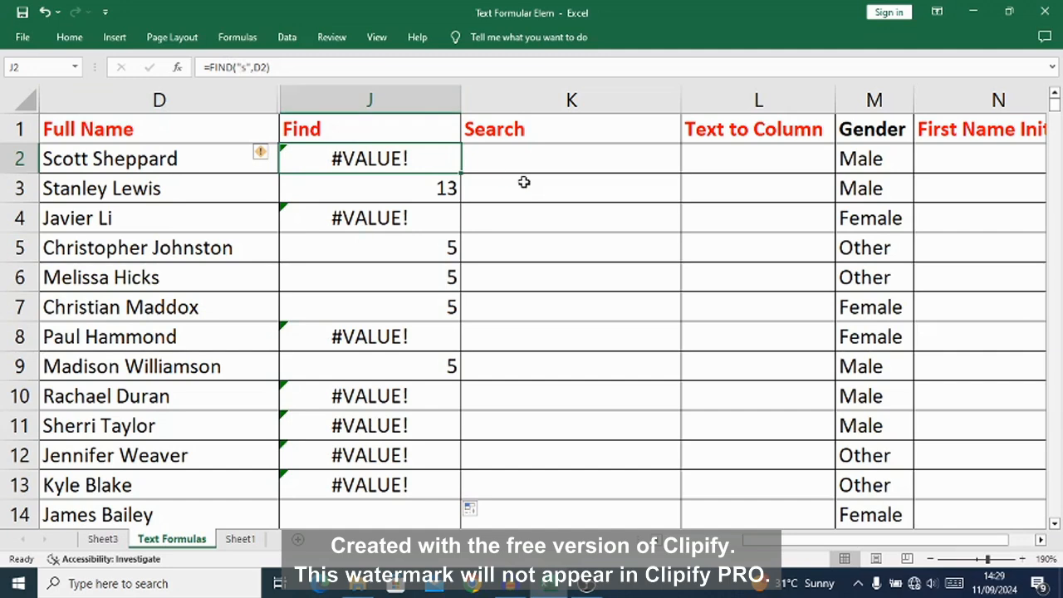
Step: Enter the formula =SEARCH("s",D2) in K2 and compare it with the FIND formula in J2
click(496, 156)
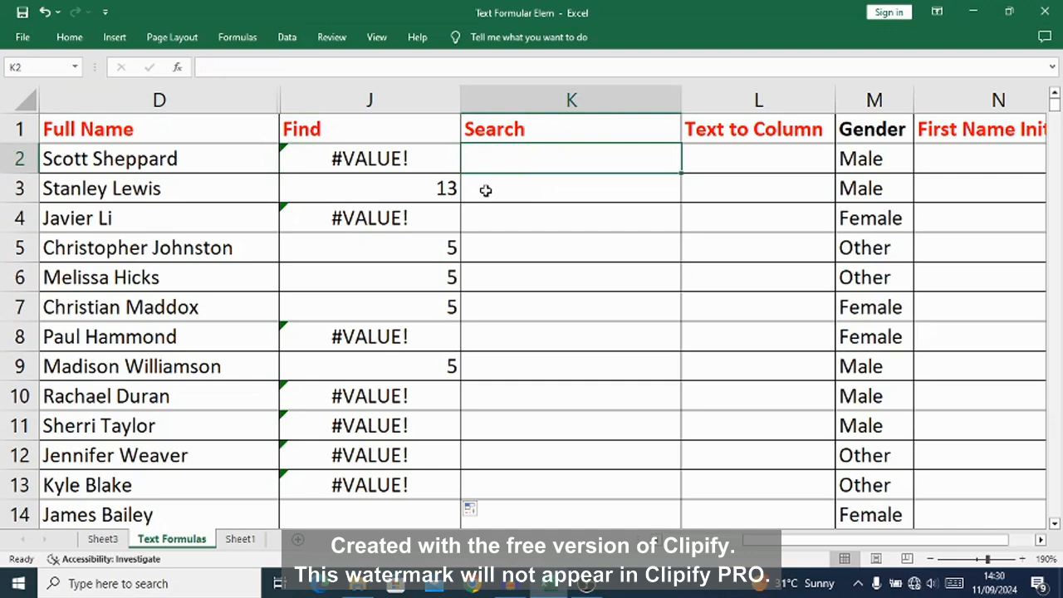
text(=)
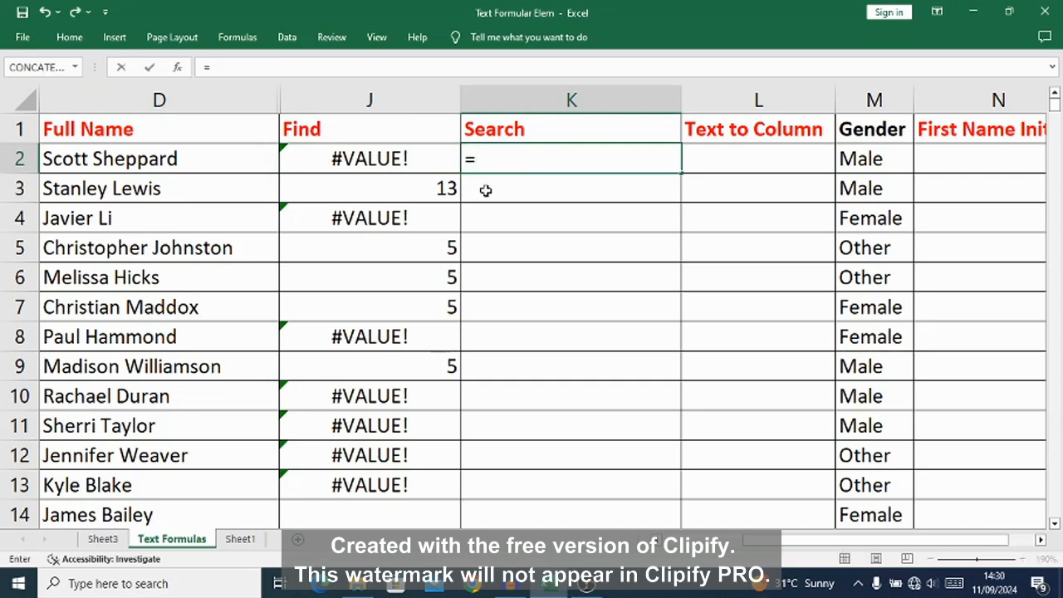
text(S)
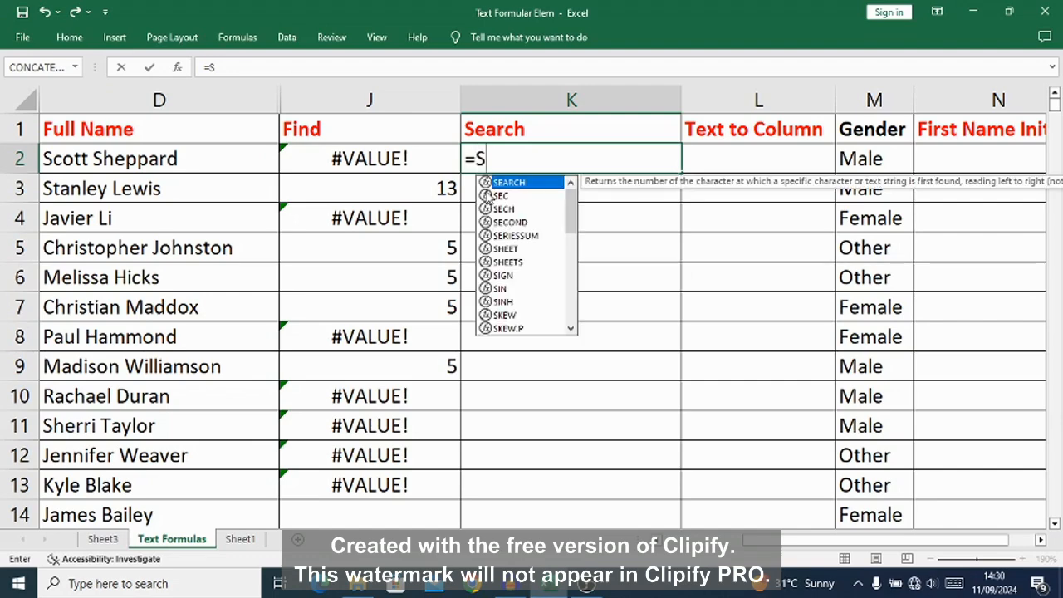
text(E)
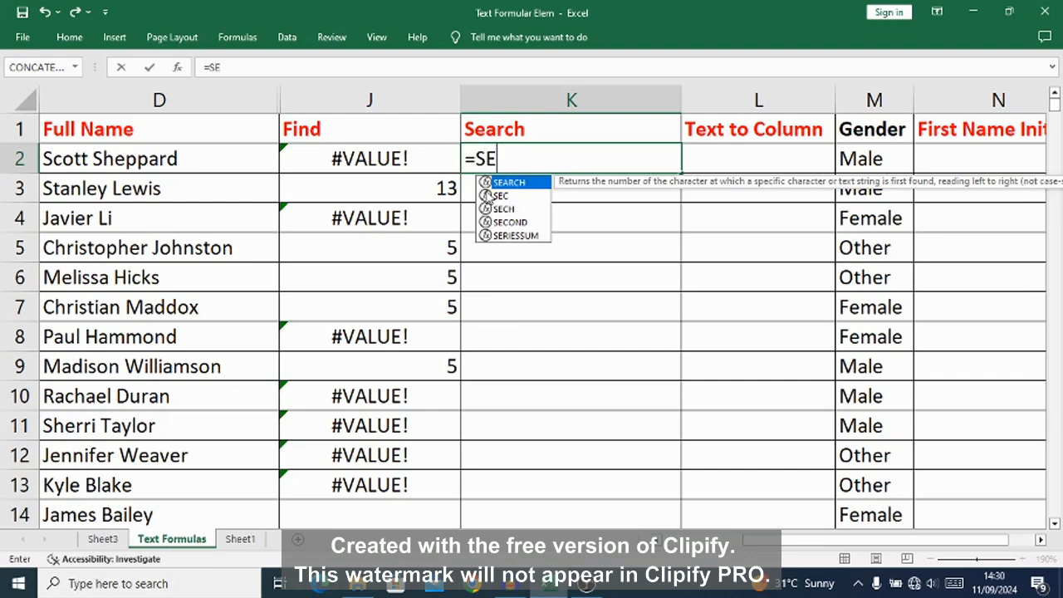
text(ARCH)
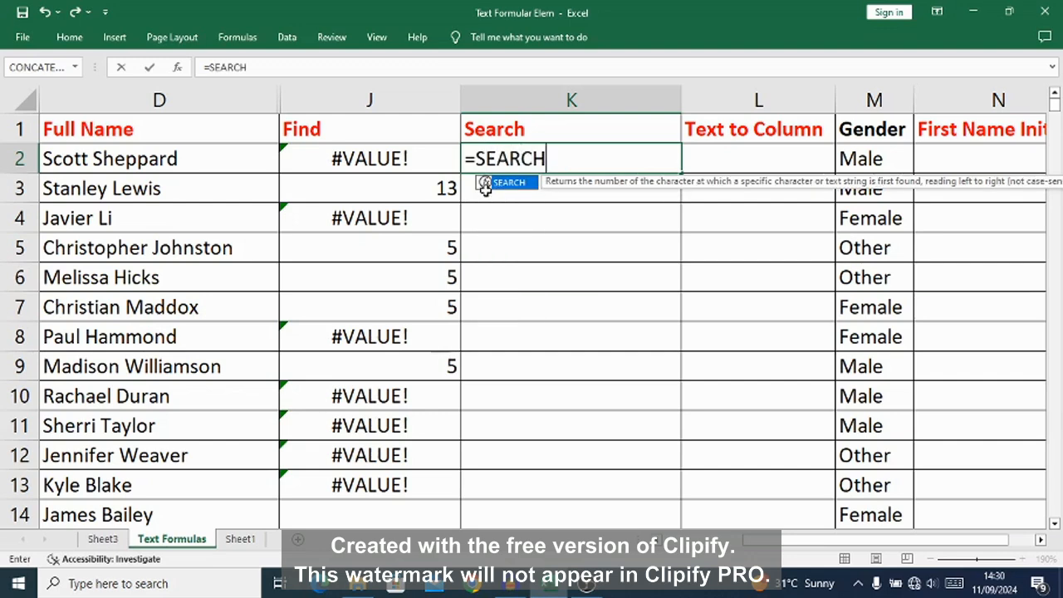
text(("s)
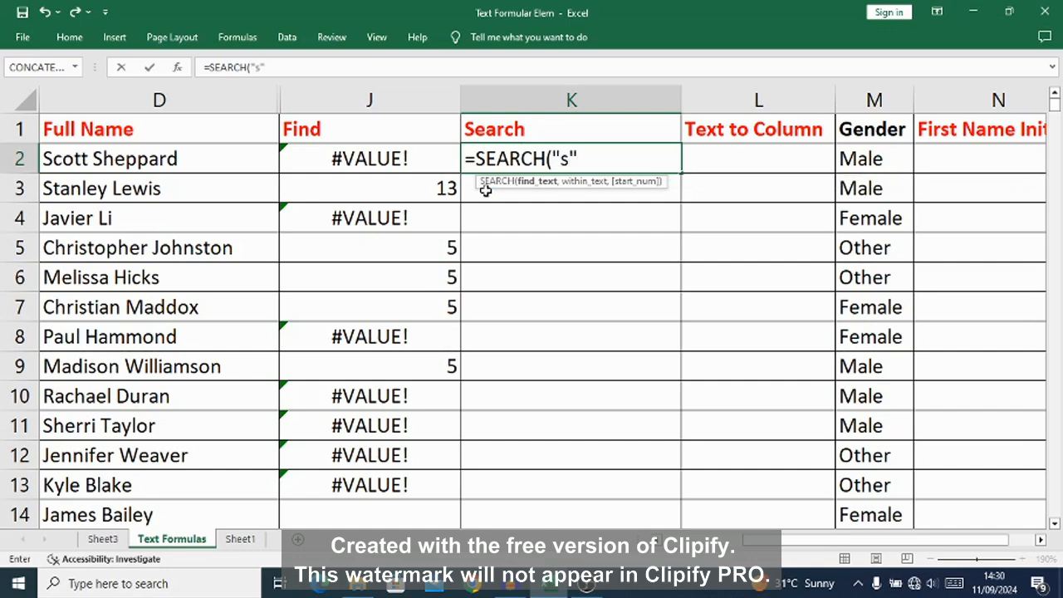
text(,)
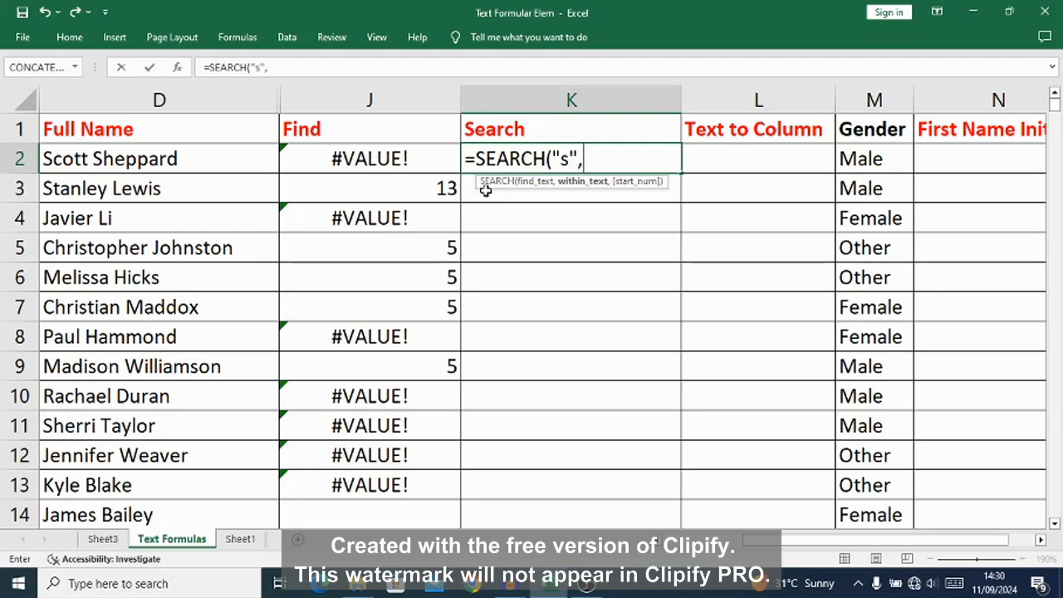
text(d2)
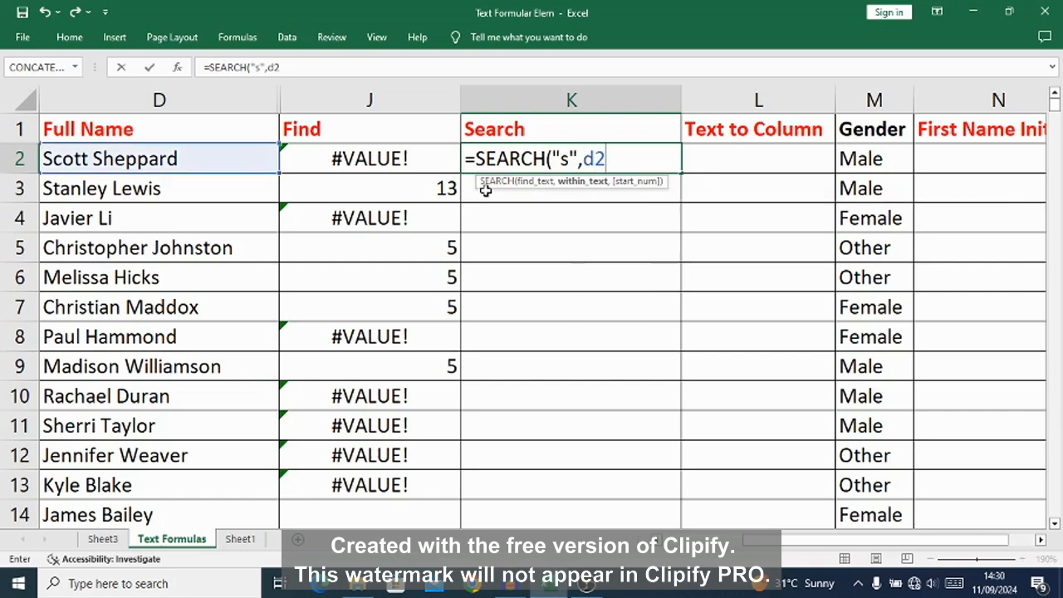
key(BackSpace)
key(BackSpace)
text(D2)
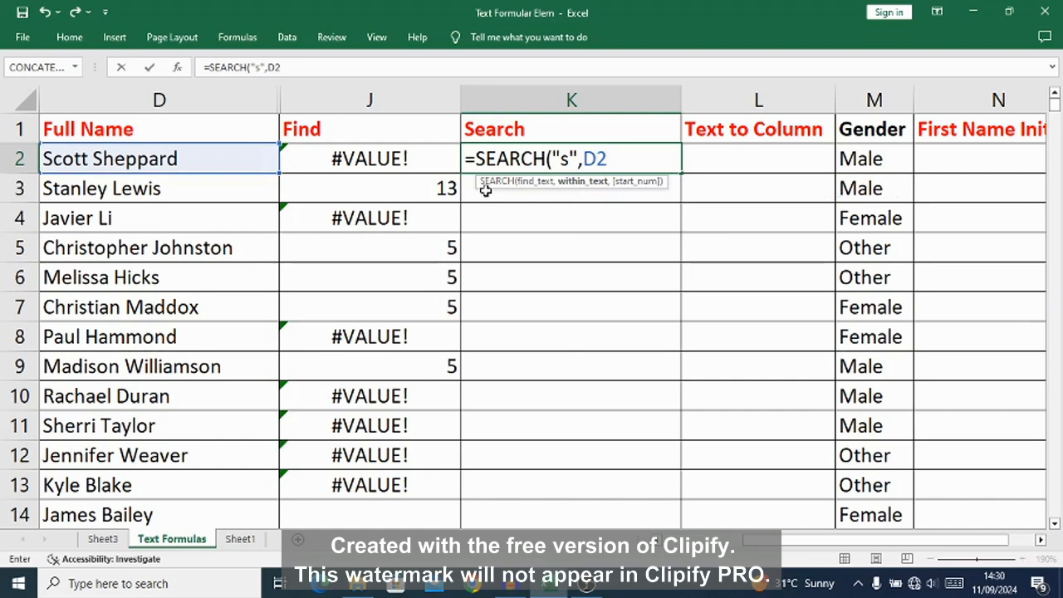
text())
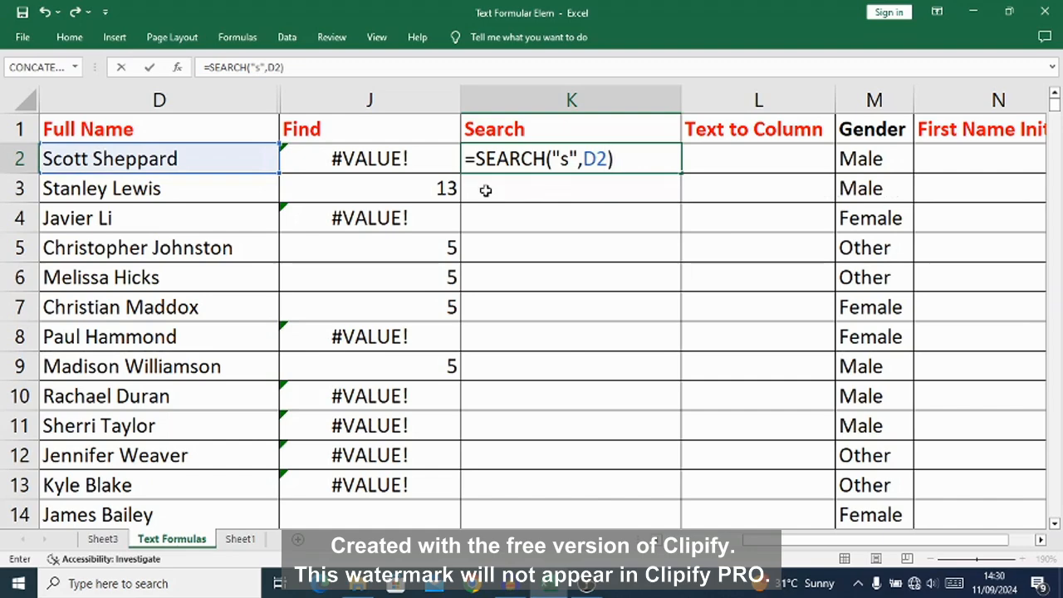
key(Return)
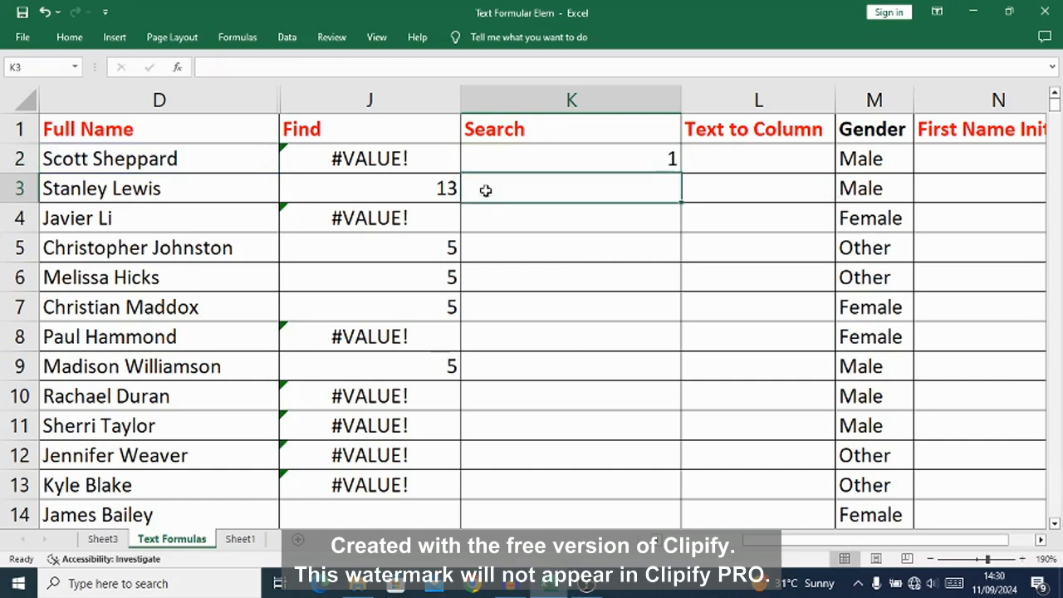
click(357, 159)
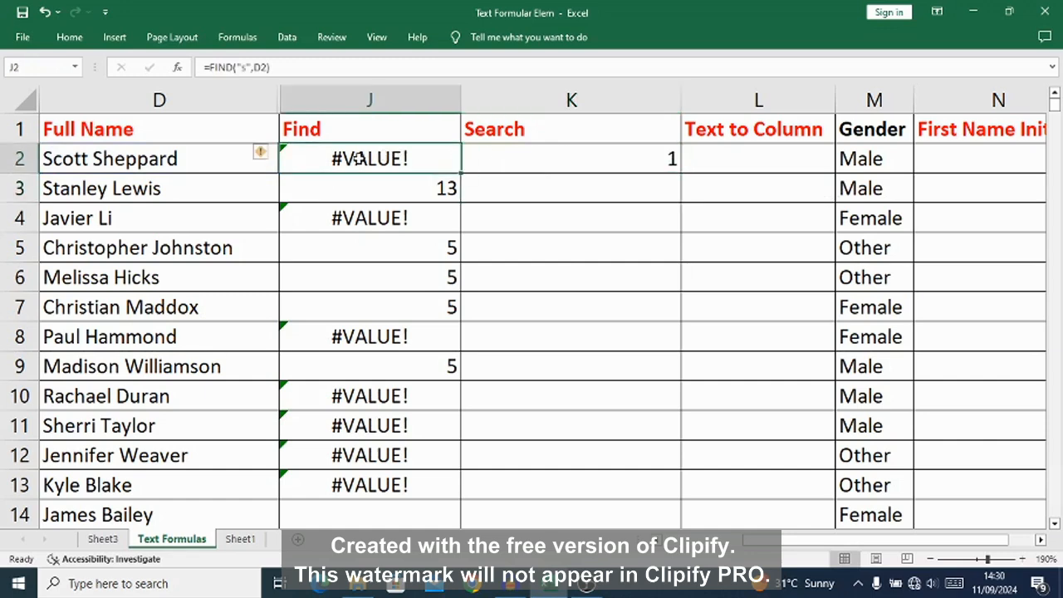
click(620, 148)
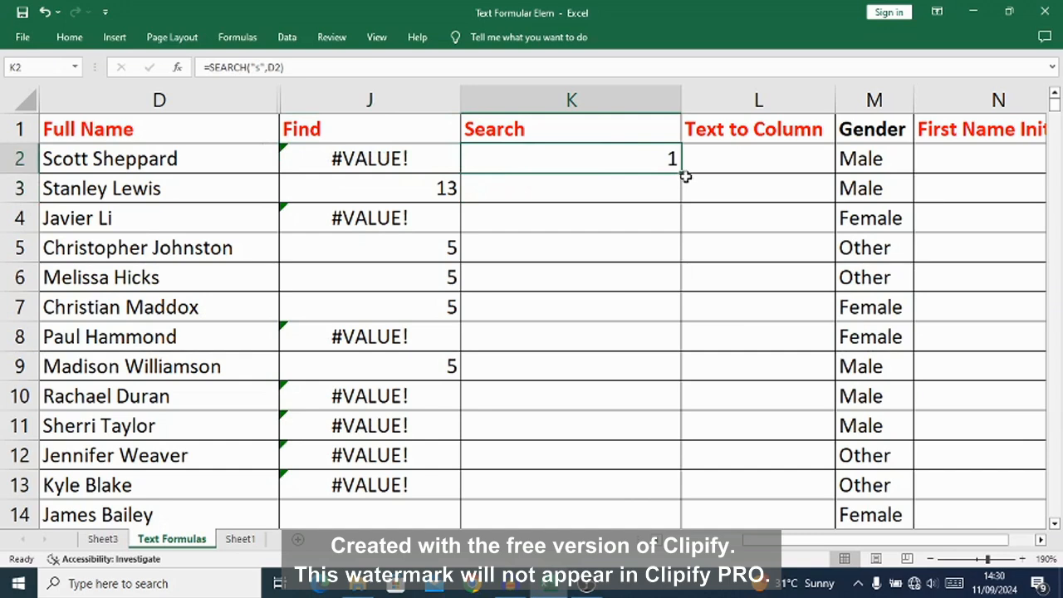
Step: Fill the K2 SEARCH formula down the Search column and compare its results with the Find column
double_click(682, 175)
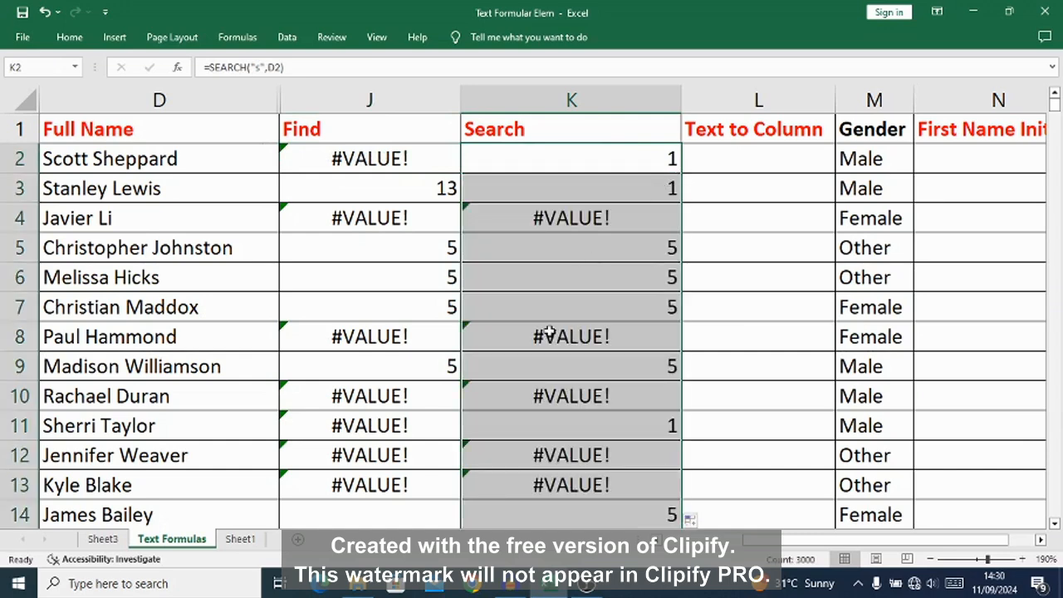
click(422, 249)
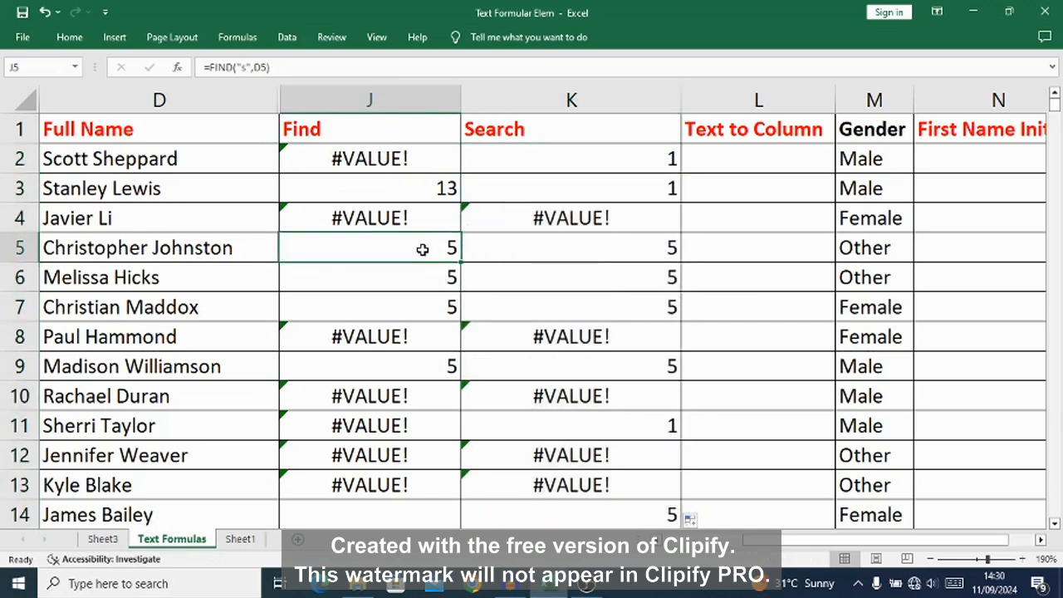
drag(423, 249, 638, 301)
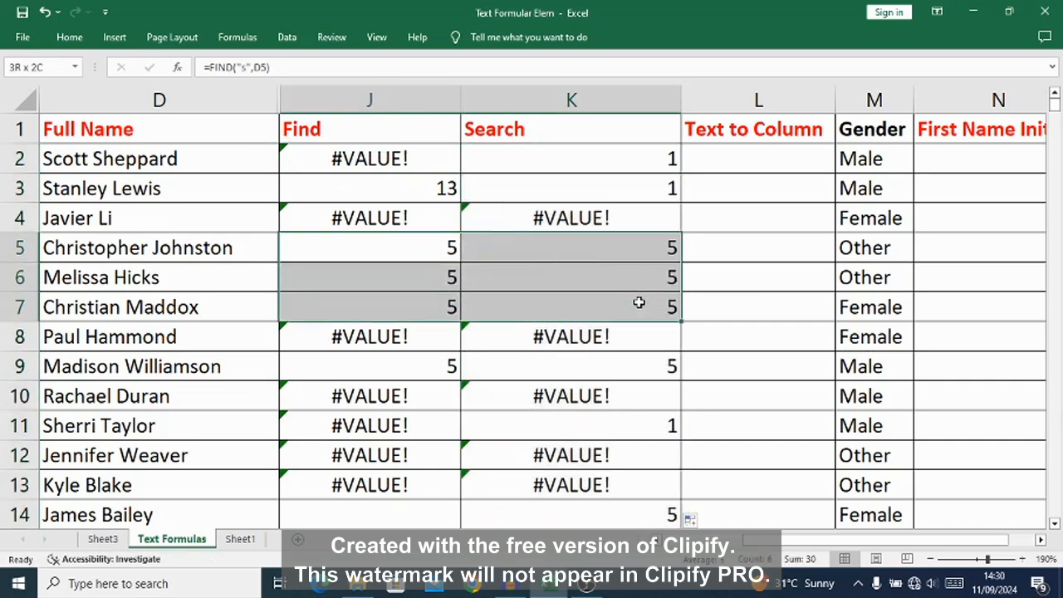
drag(401, 187, 624, 187)
drag(407, 154, 617, 176)
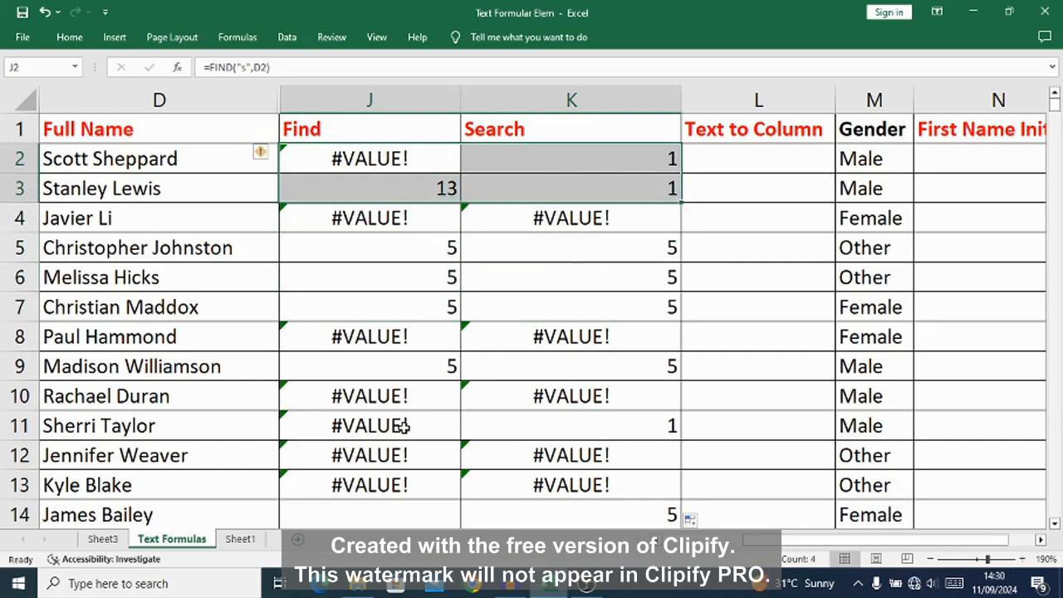
drag(401, 425, 650, 427)
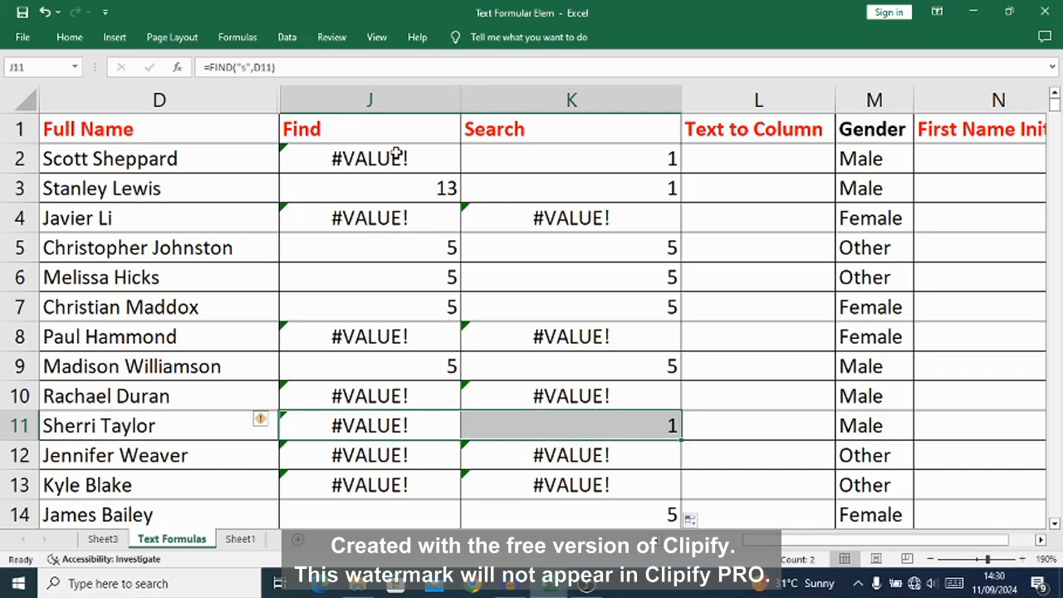
click(338, 131)
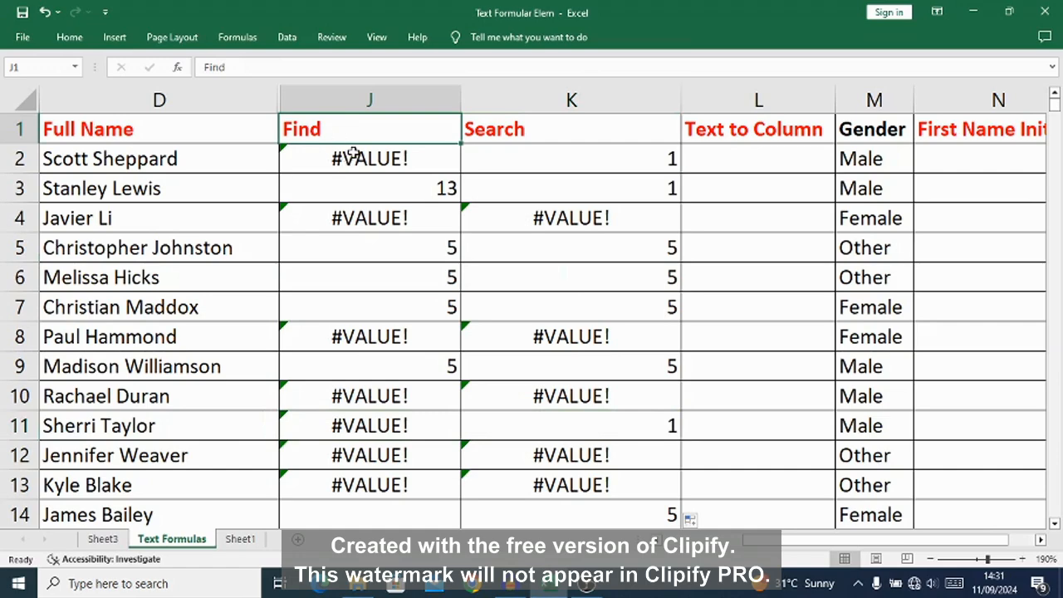
click(352, 159)
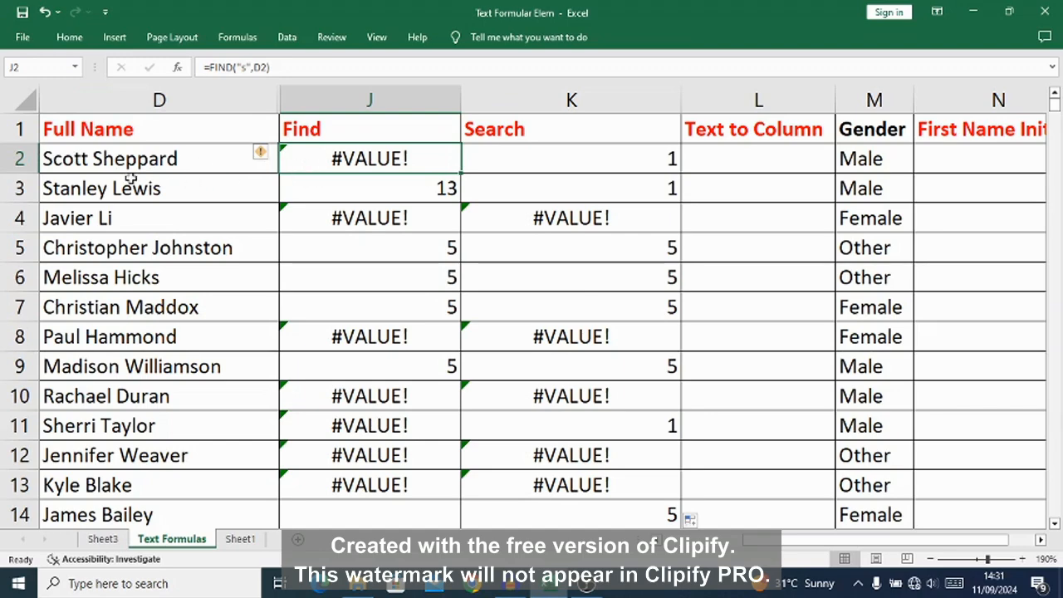
click(499, 159)
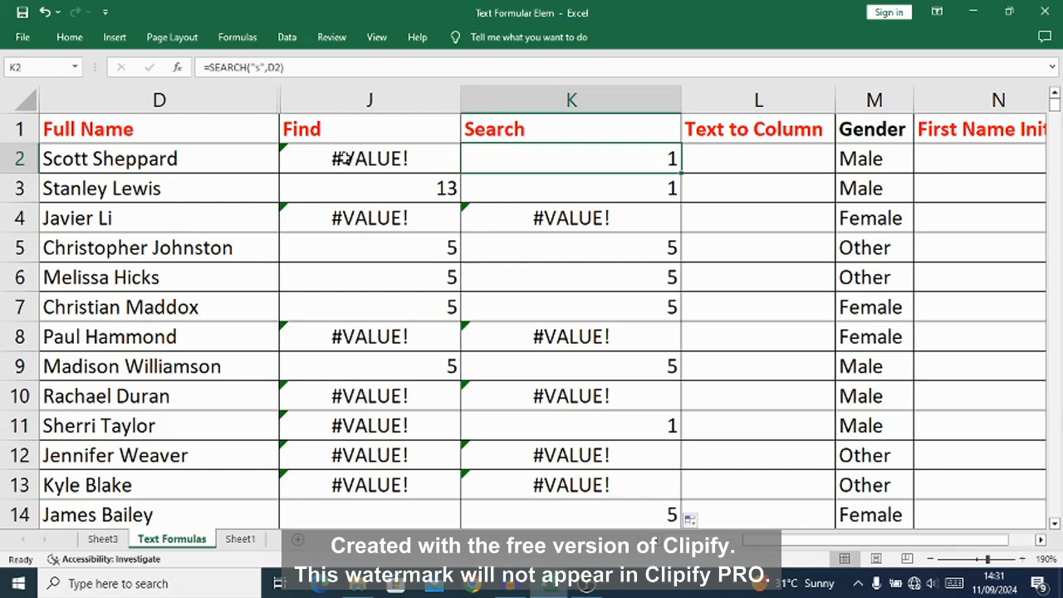
Step: Replace the formula in J2 with =FIND("S",D2) to locate a capital S in the first full name
click(340, 161)
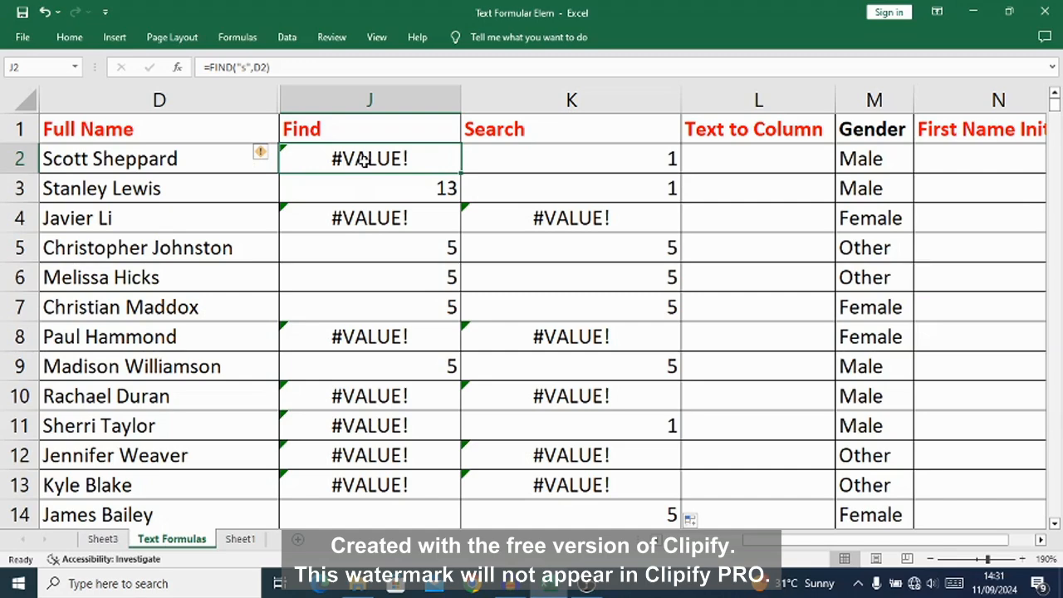
text(=)
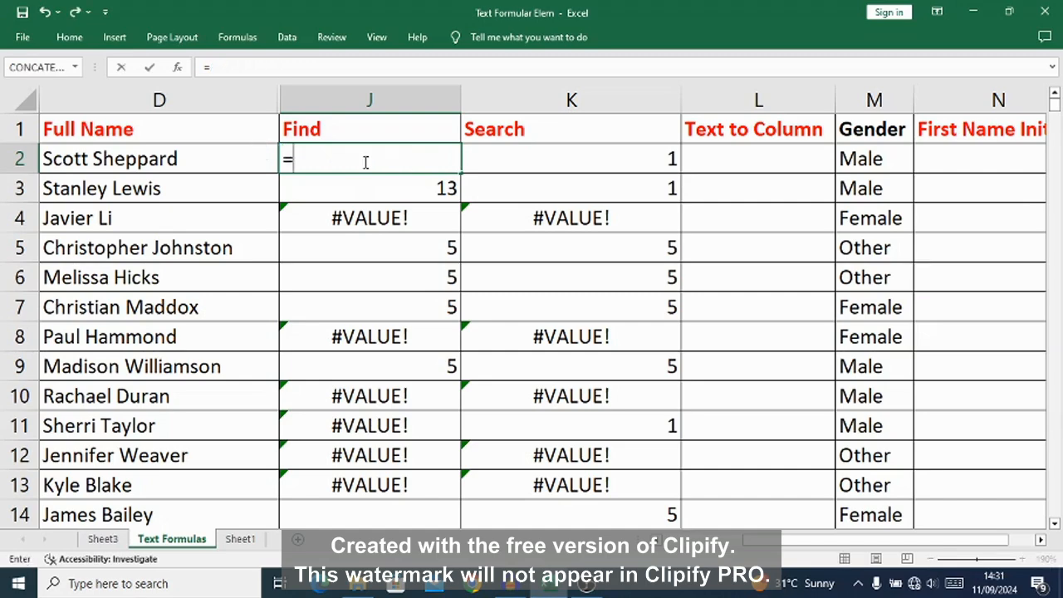
text(FIND)
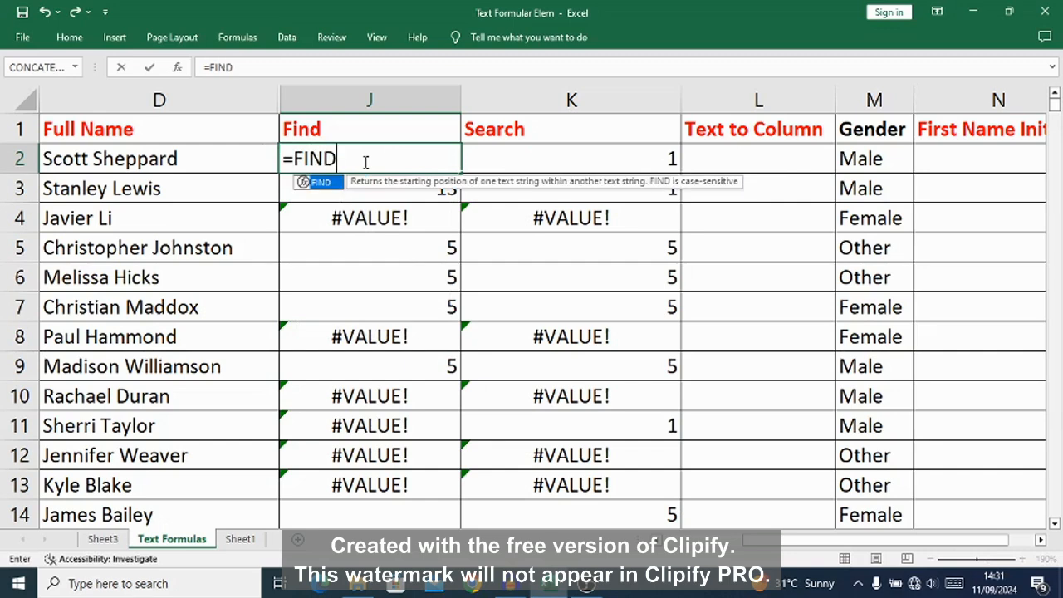
text(()
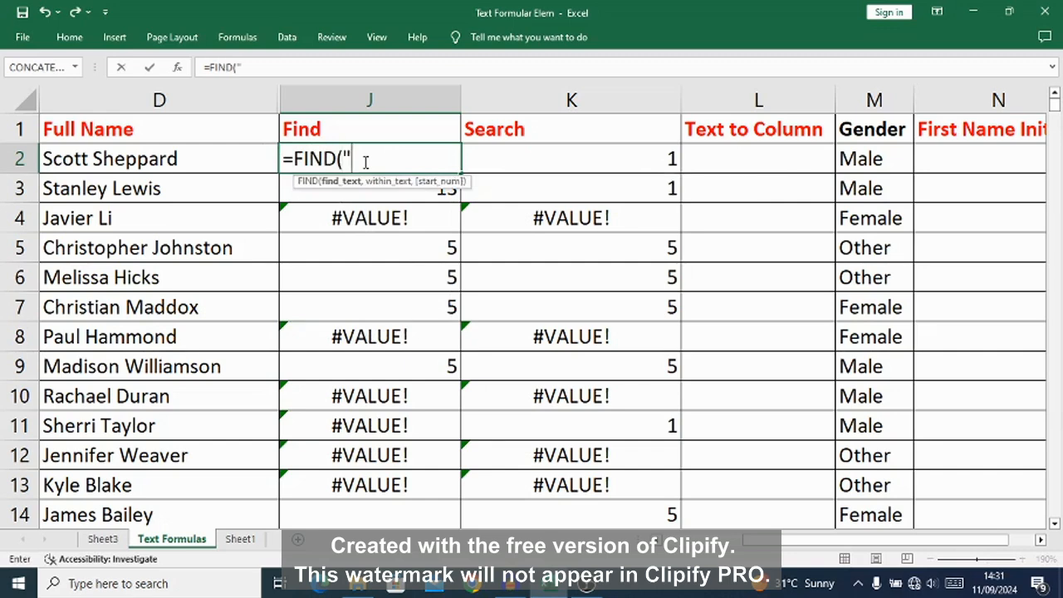
text("S",D)
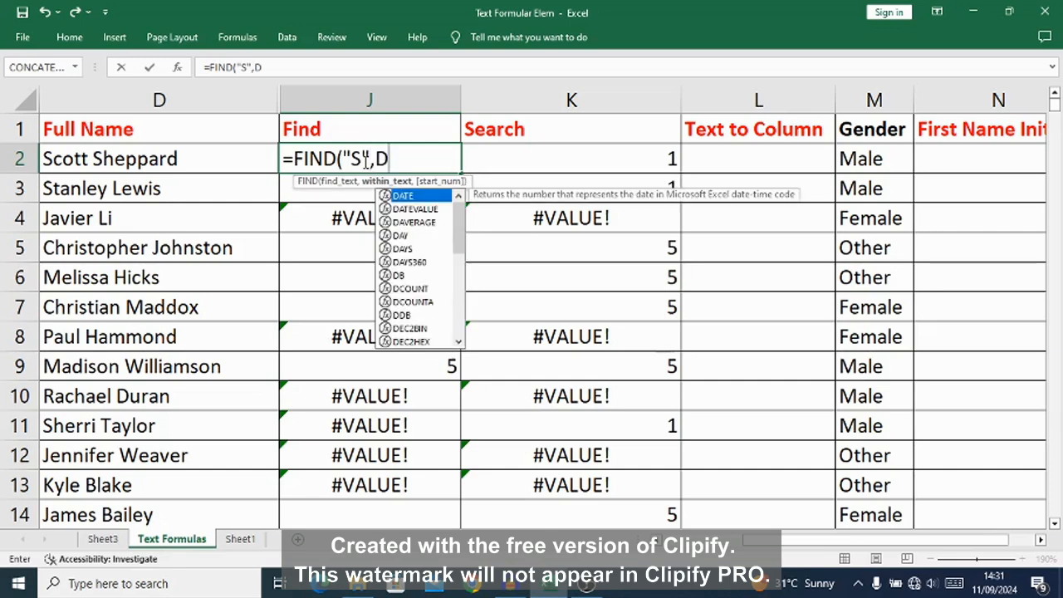
text(2))
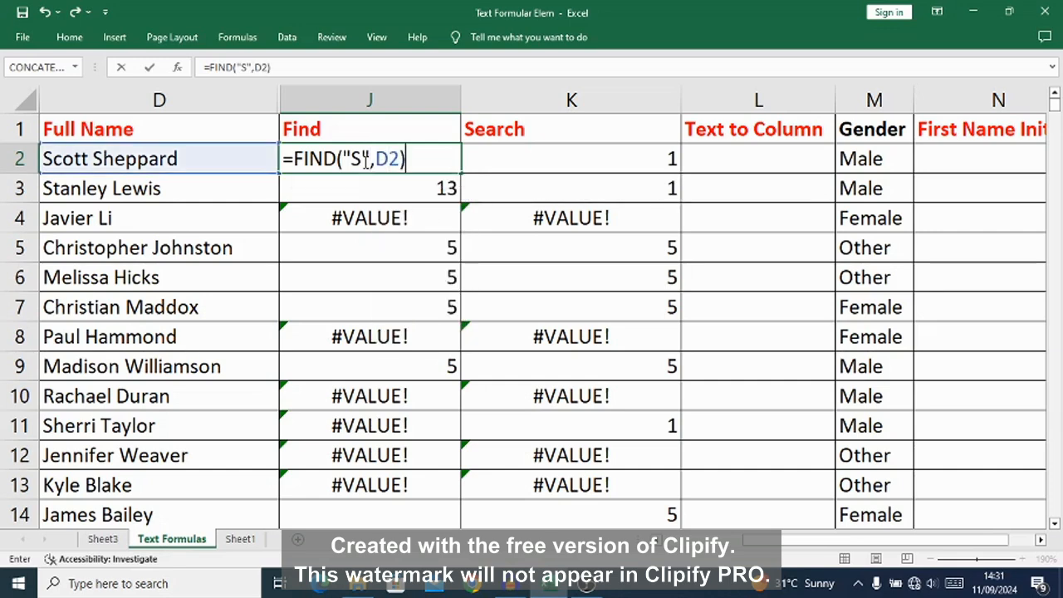
key(Return)
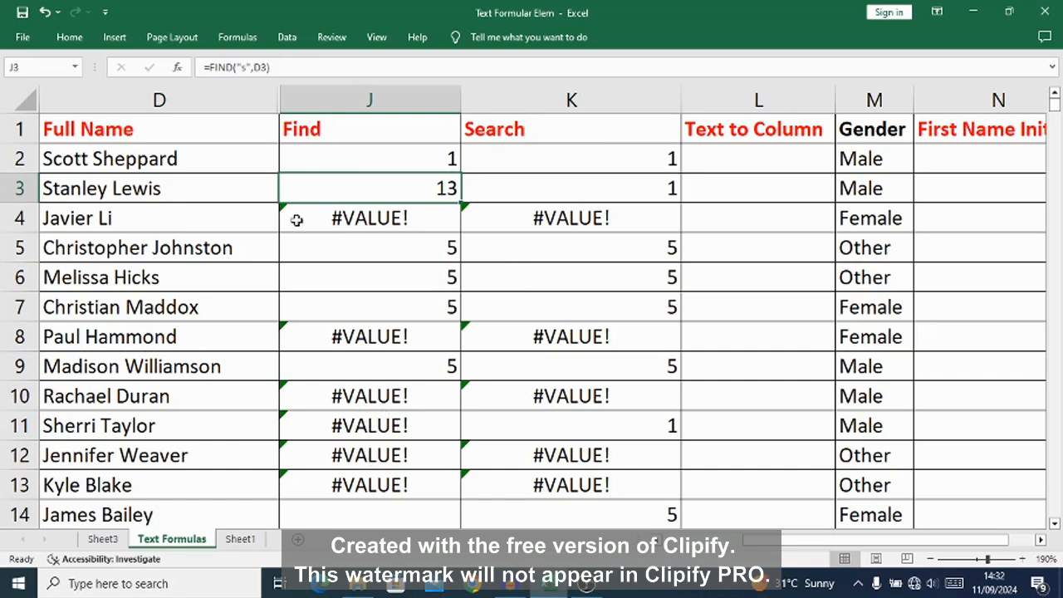
click(376, 160)
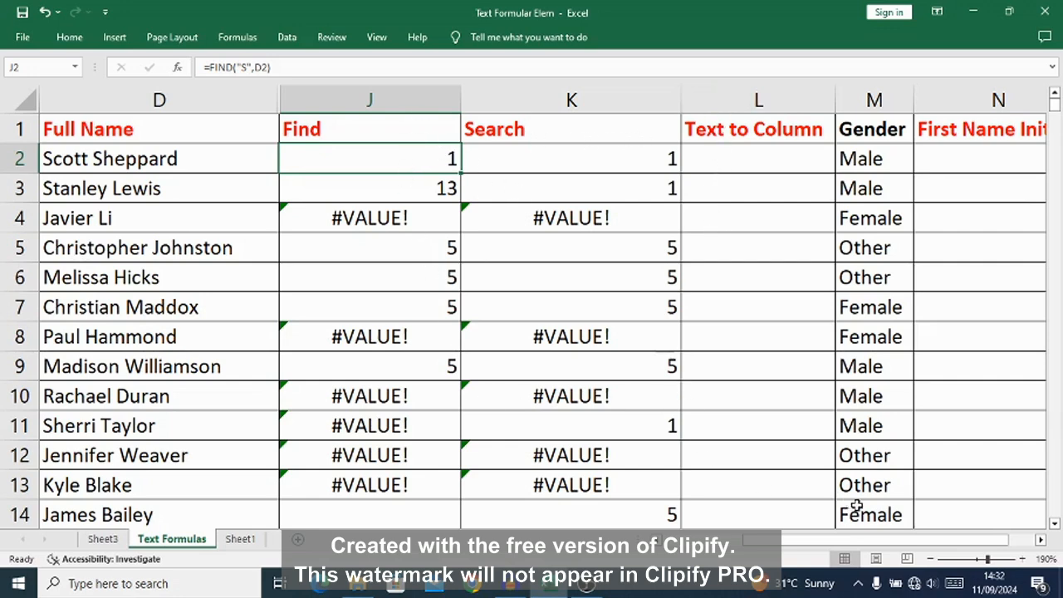
Step: Enter the formula =LEFT(M2,1) in N2 to extract the first letter of the gender
click(1041, 540)
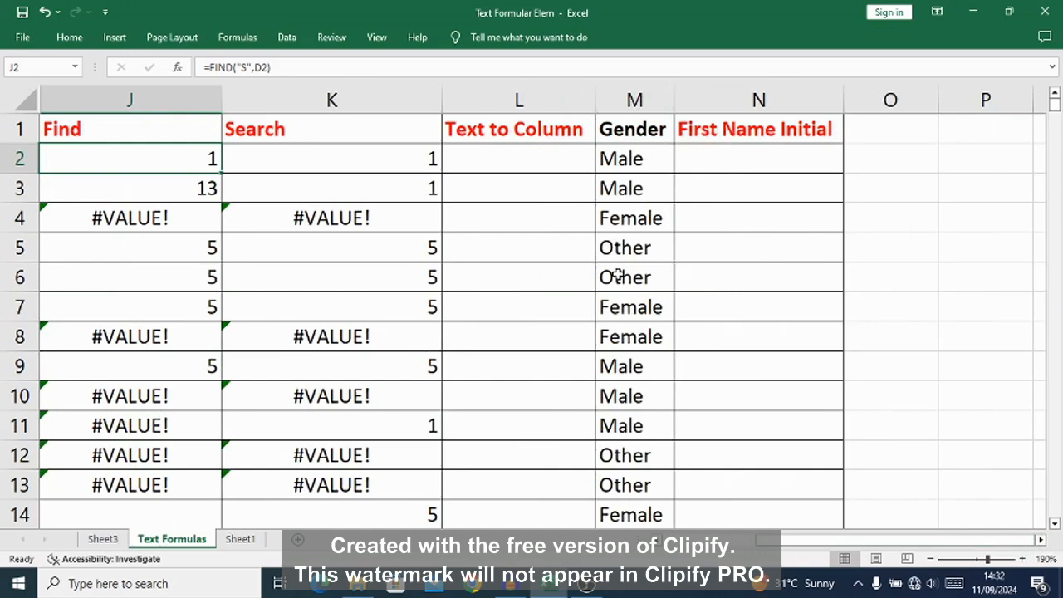
click(700, 160)
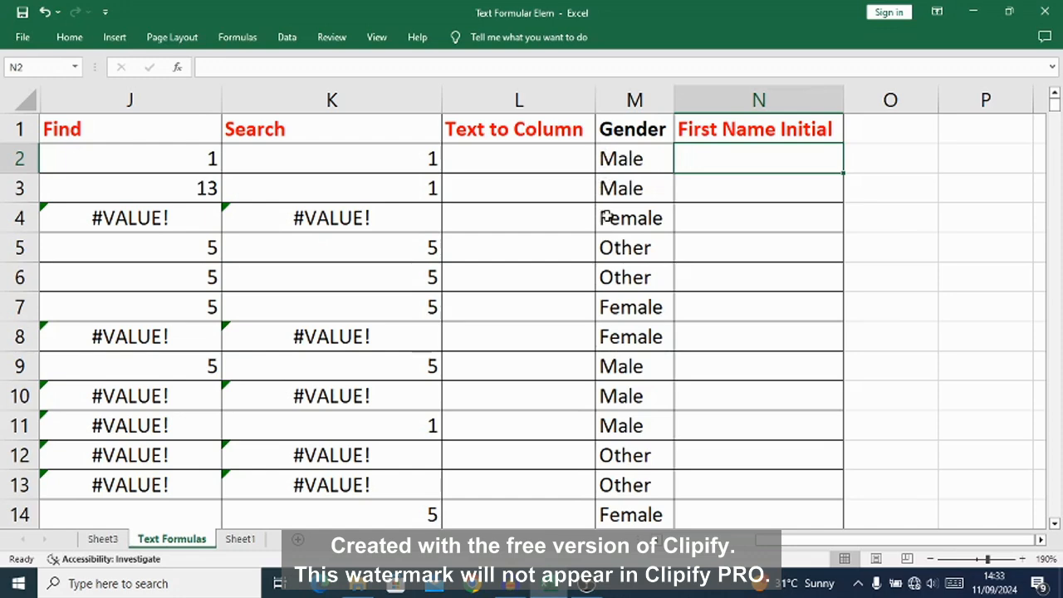
click(693, 221)
click(690, 157)
text(=)
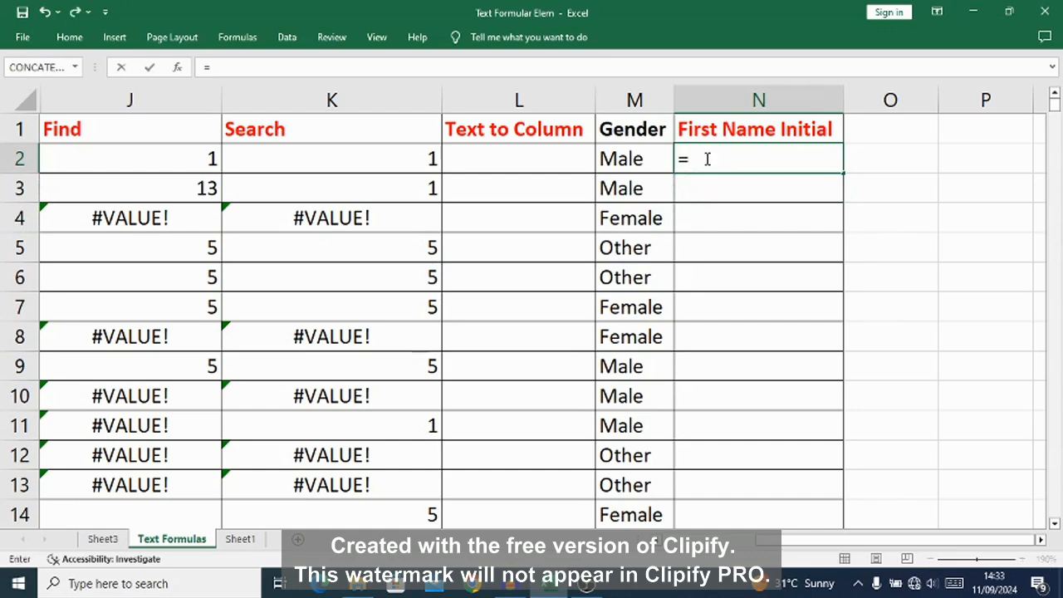
text(LEFT)
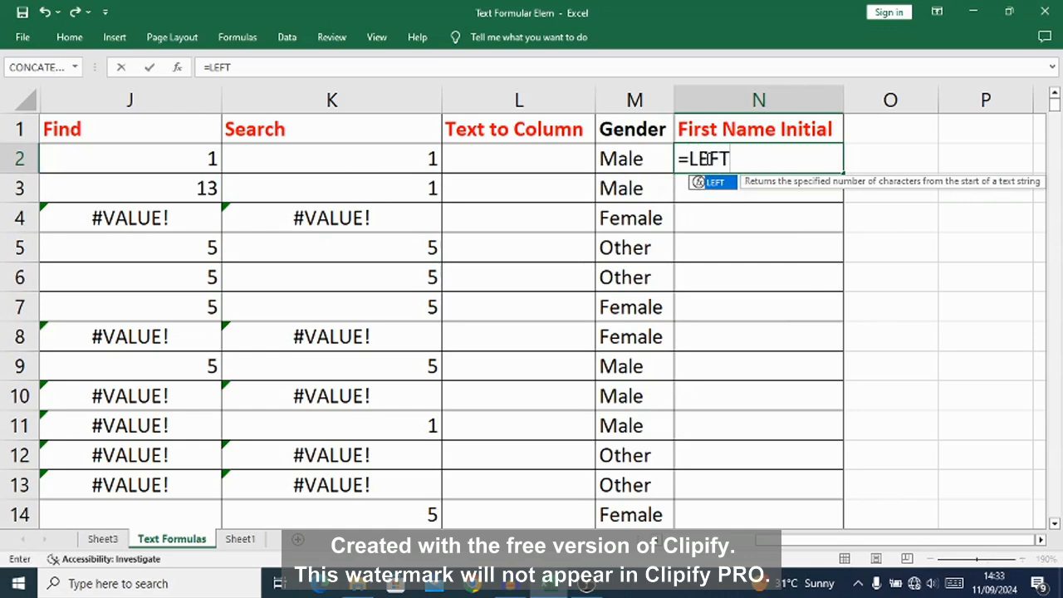
text(()
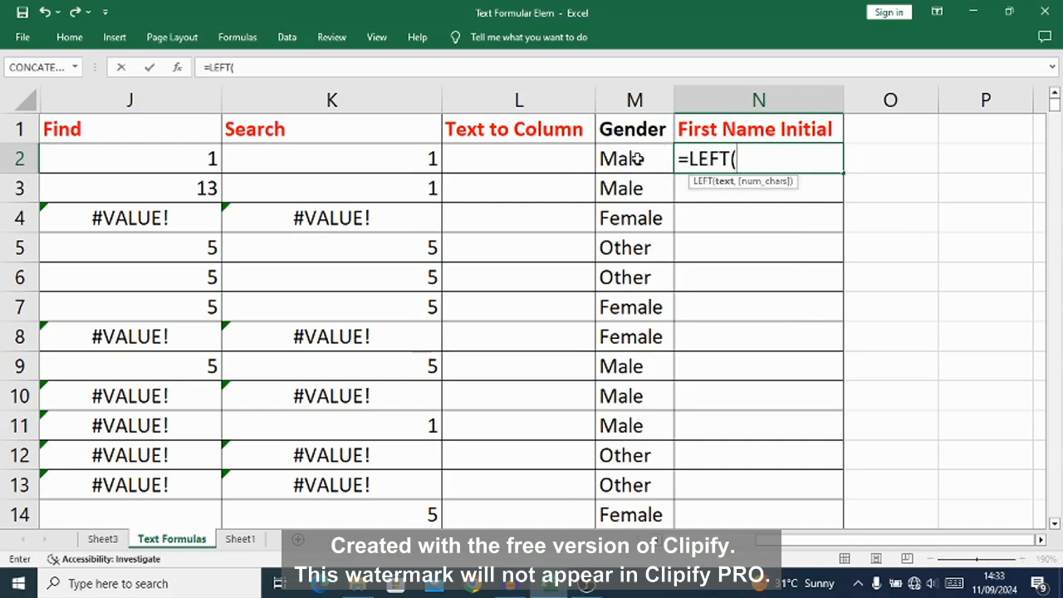
text(M2)
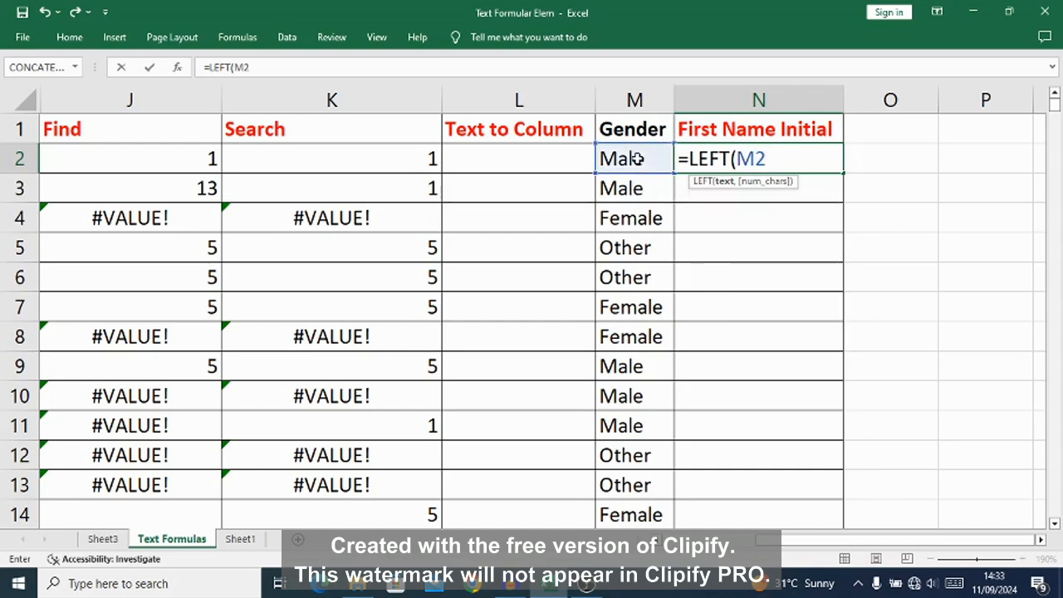
text(,)
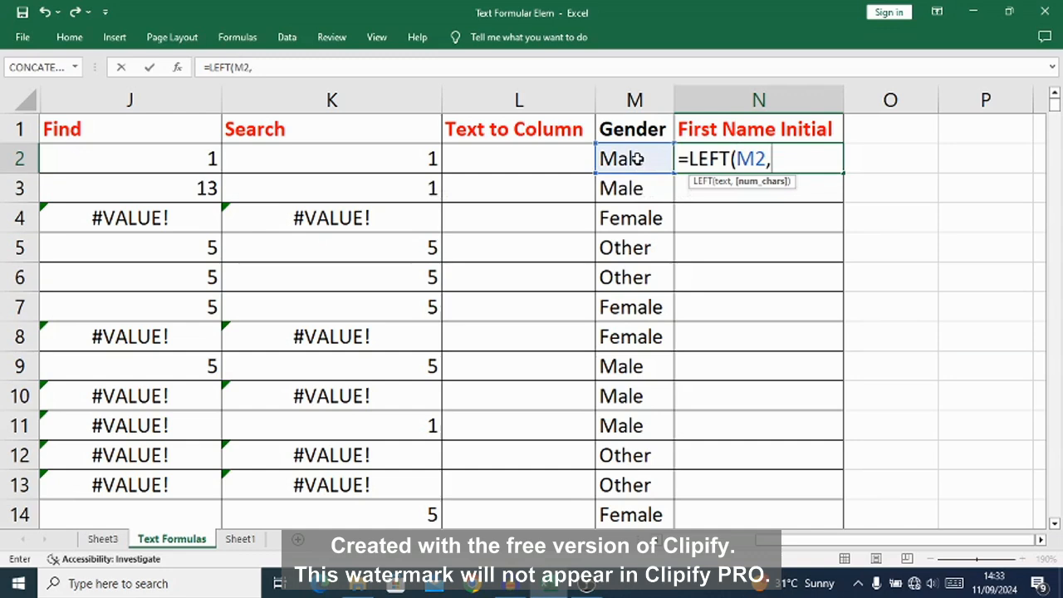
text(1))
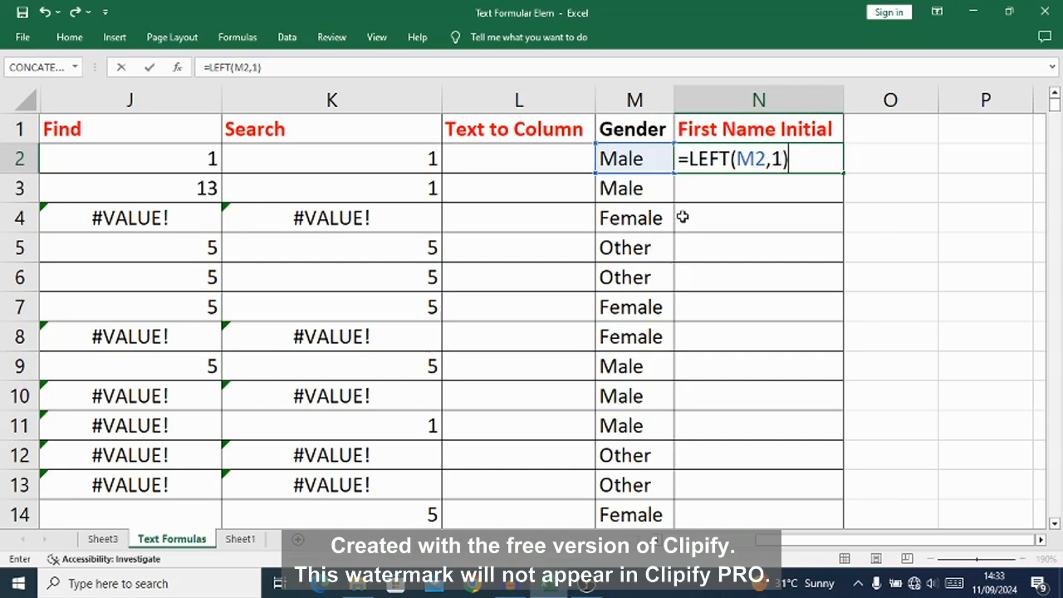
key(Return)
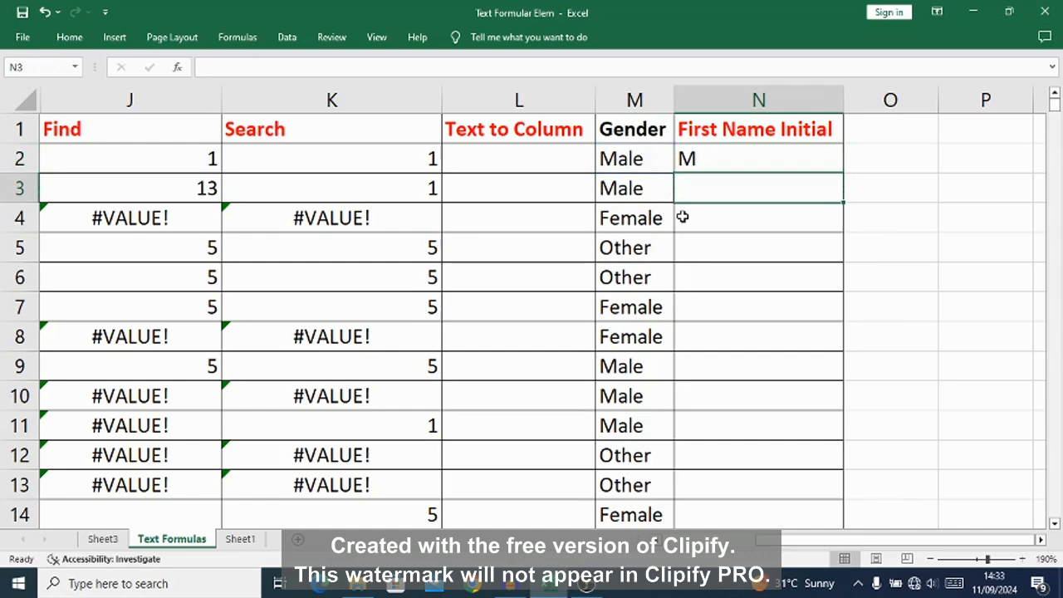
Step: Fill the N2 formula down the First Name Initial column and check row 5 against its gender entry
click(723, 162)
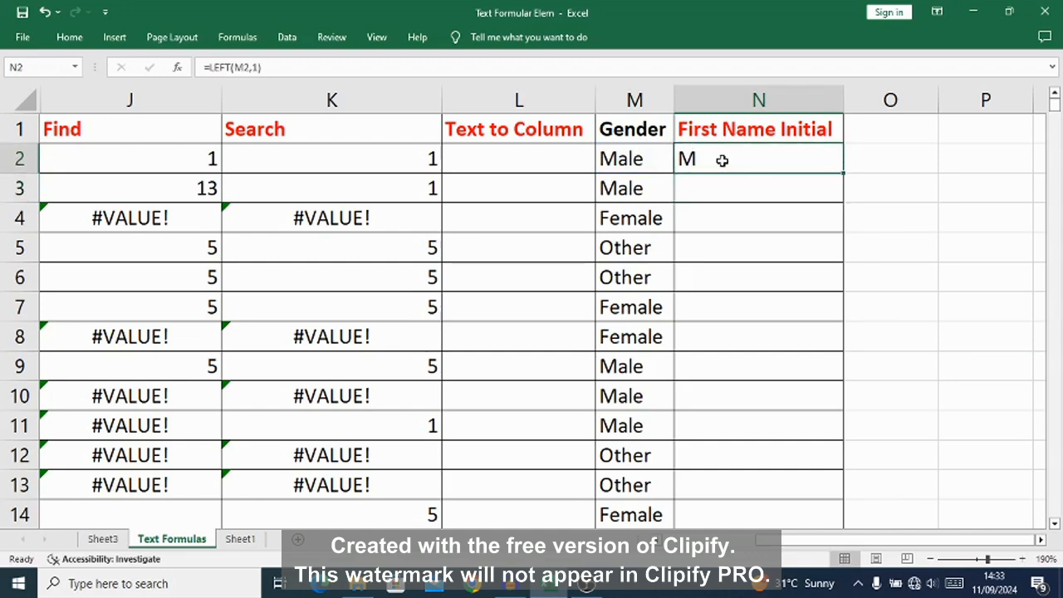
double_click(840, 172)
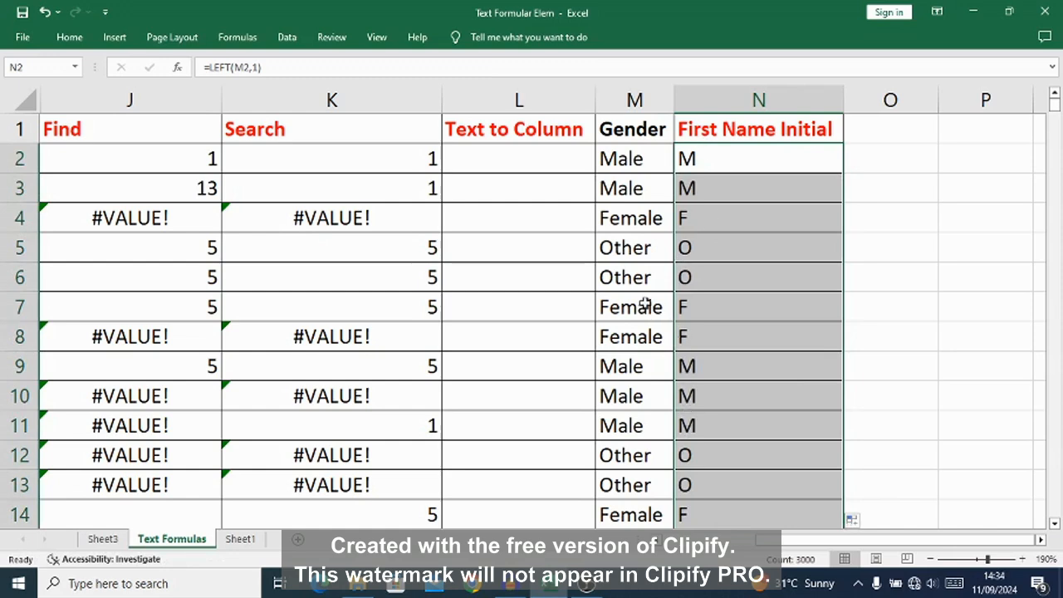
click(619, 247)
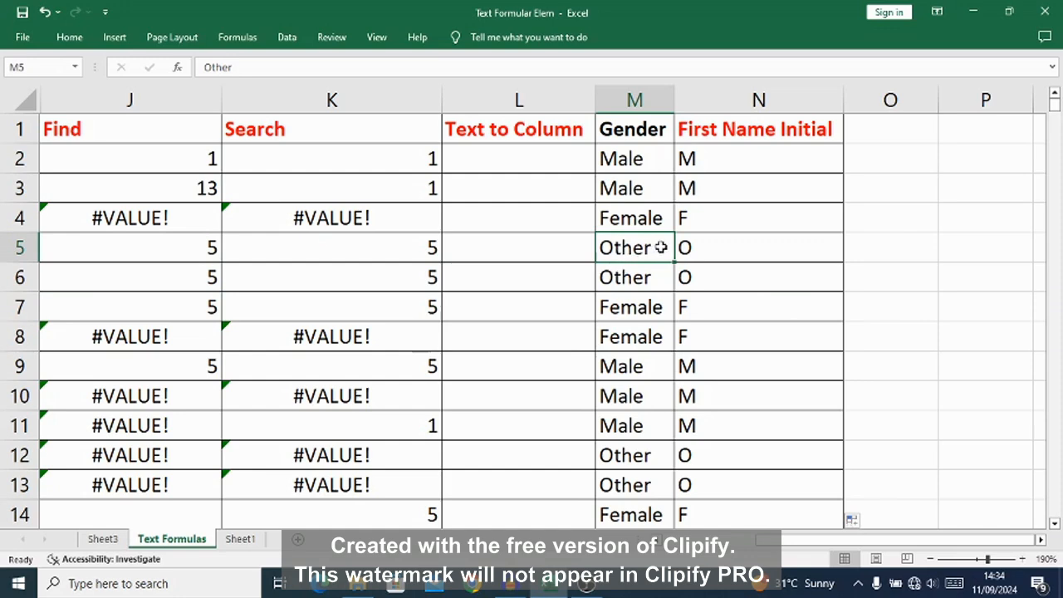
click(686, 248)
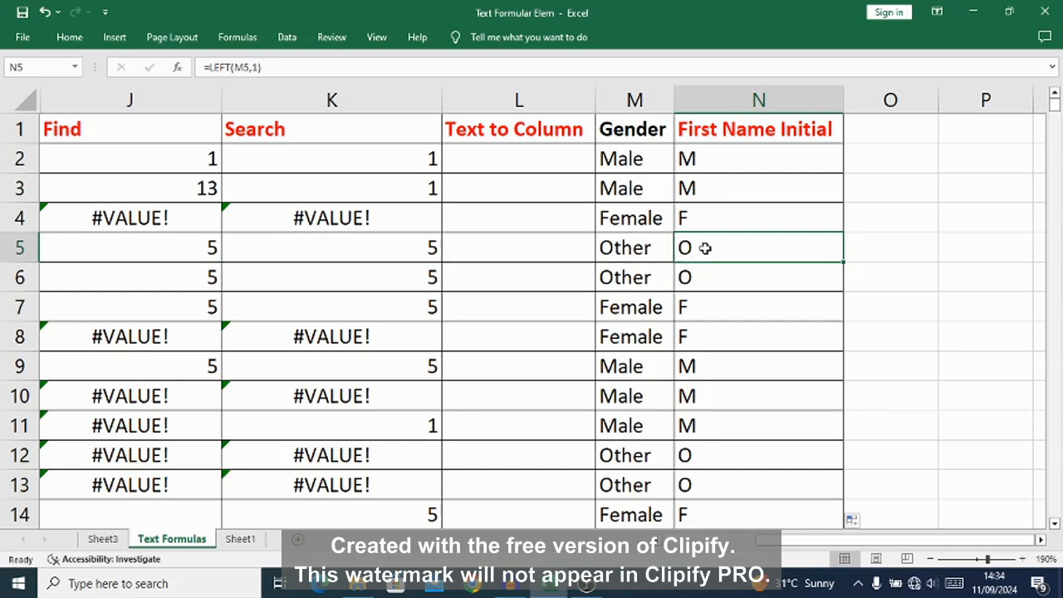
Step: Convert the LEFT formulas in N2:N3001 to static text by copying them and pasting values in place
click(688, 158)
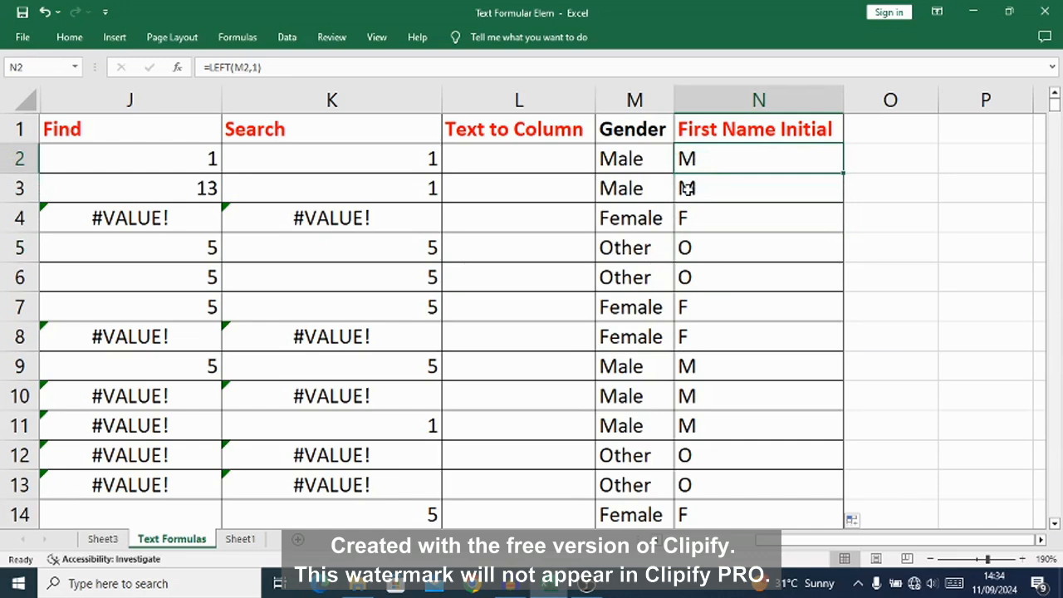
key(ctrl+shift+Down)
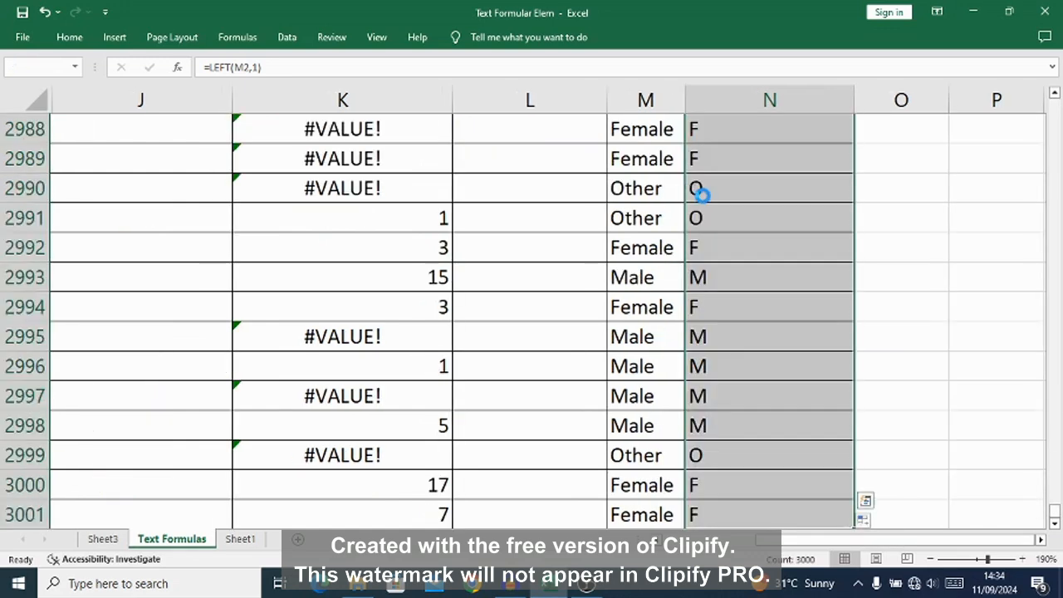
key(ctrl+c)
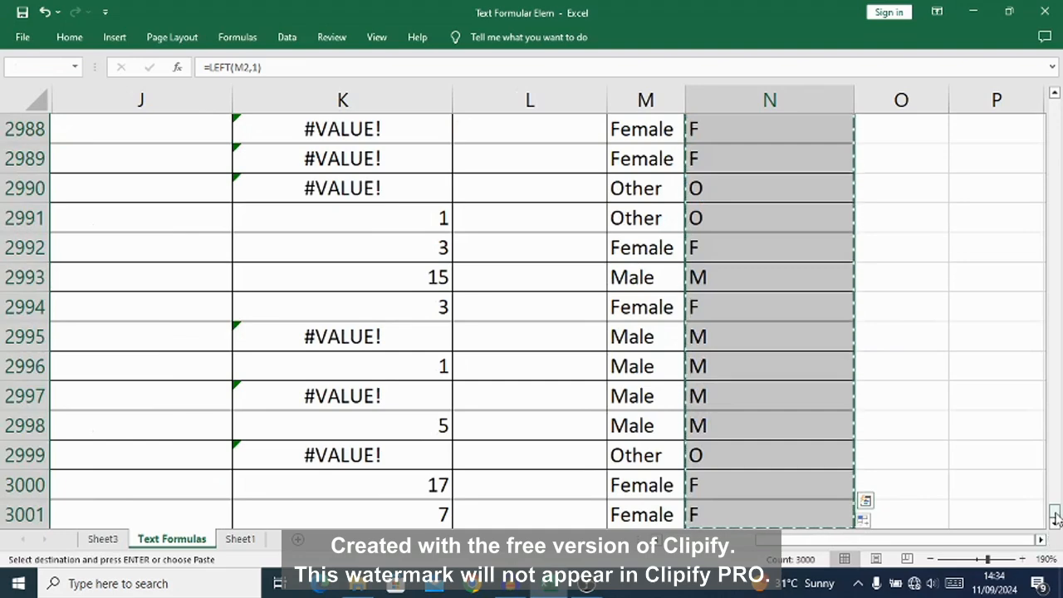
drag(1053, 512, 1053, 104)
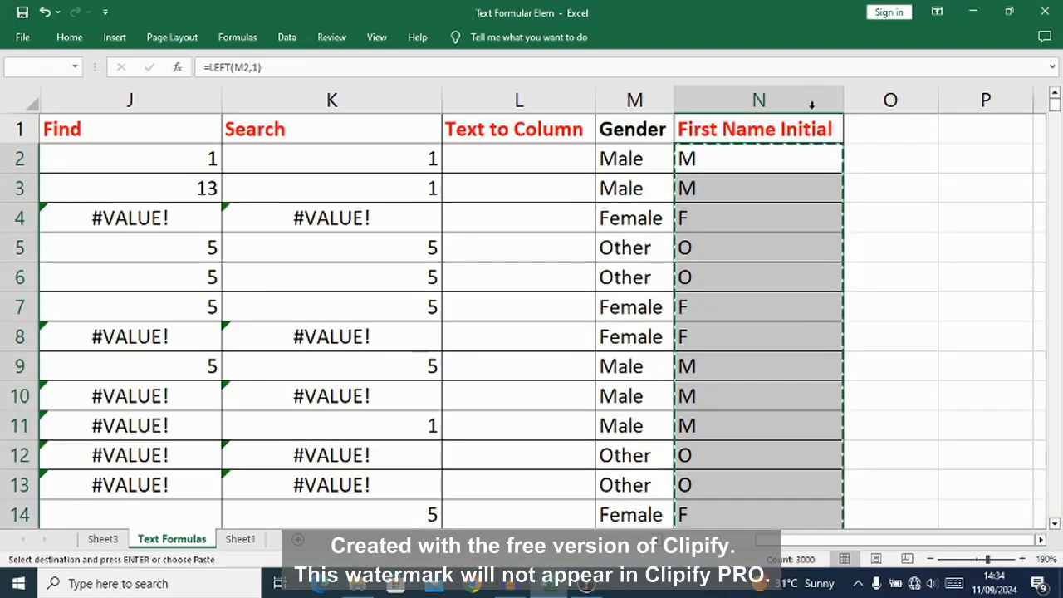
right_click(717, 159)
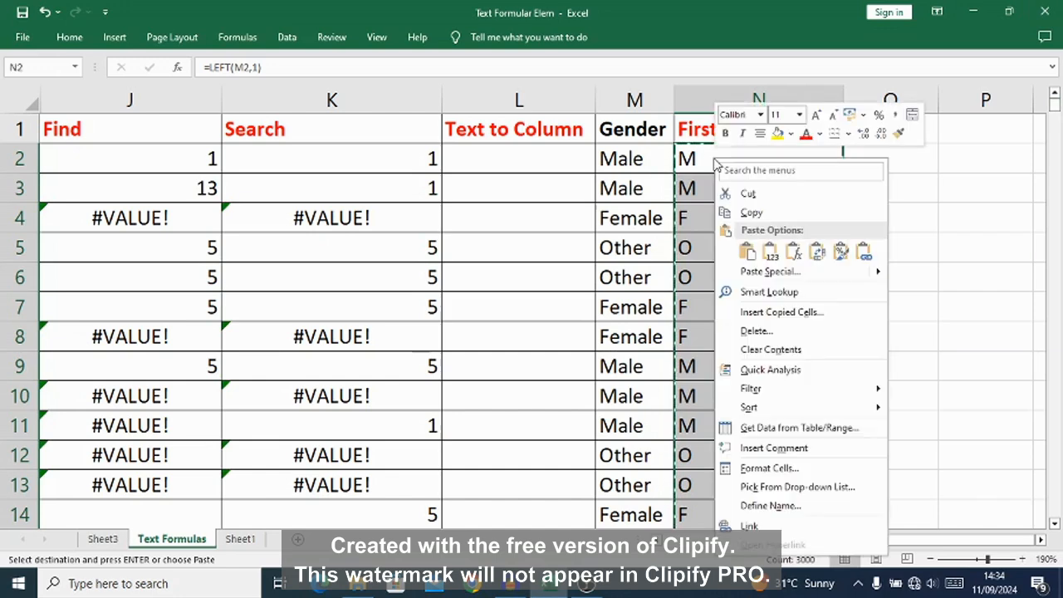
click(770, 251)
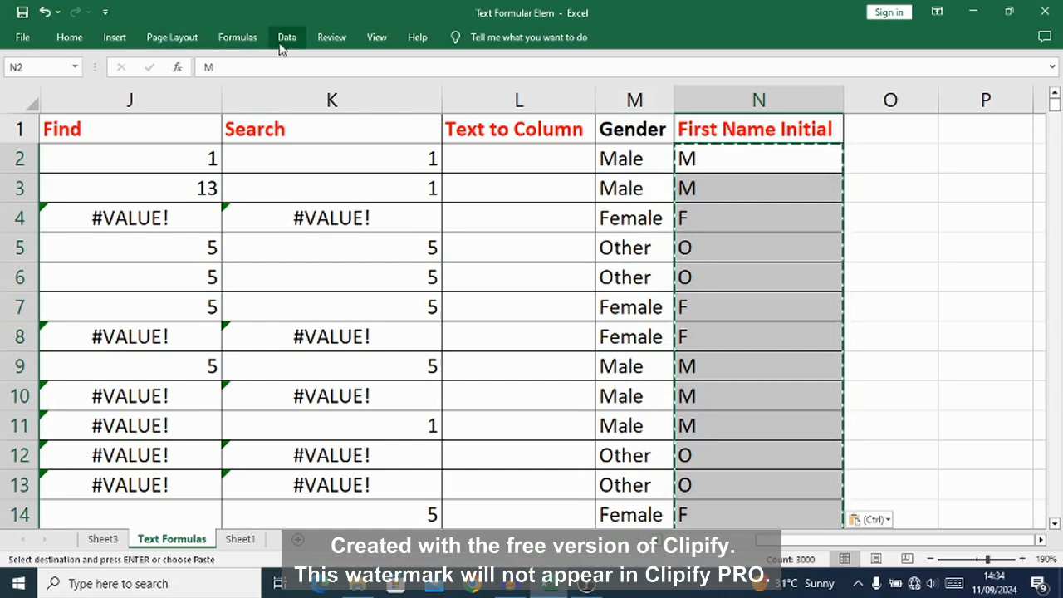
Step: Replace every O with M in the selected First Name Initial values, and check the results in rows 8 and 5
click(71, 38)
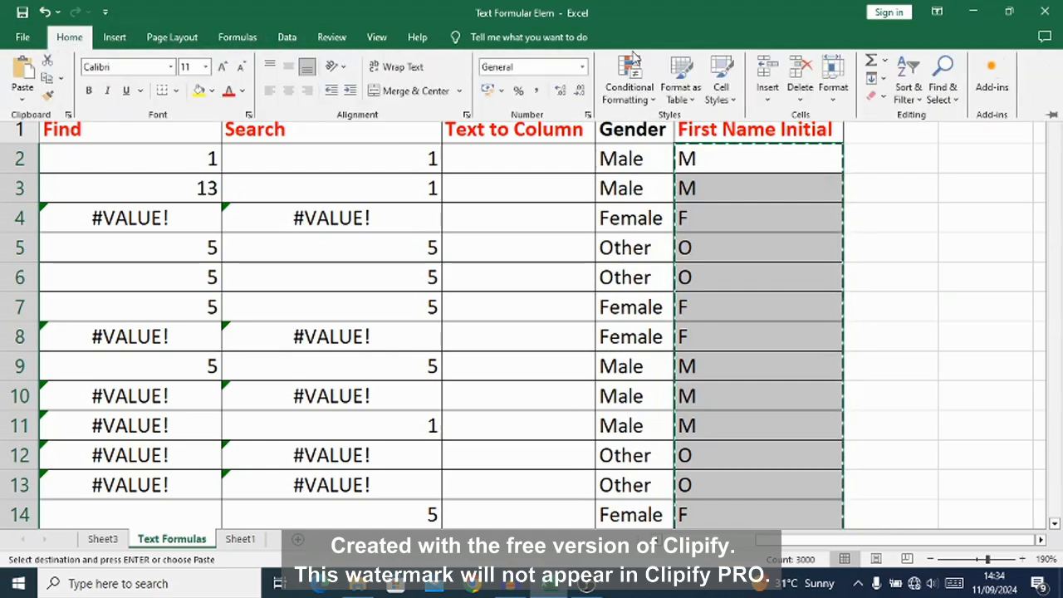
click(955, 106)
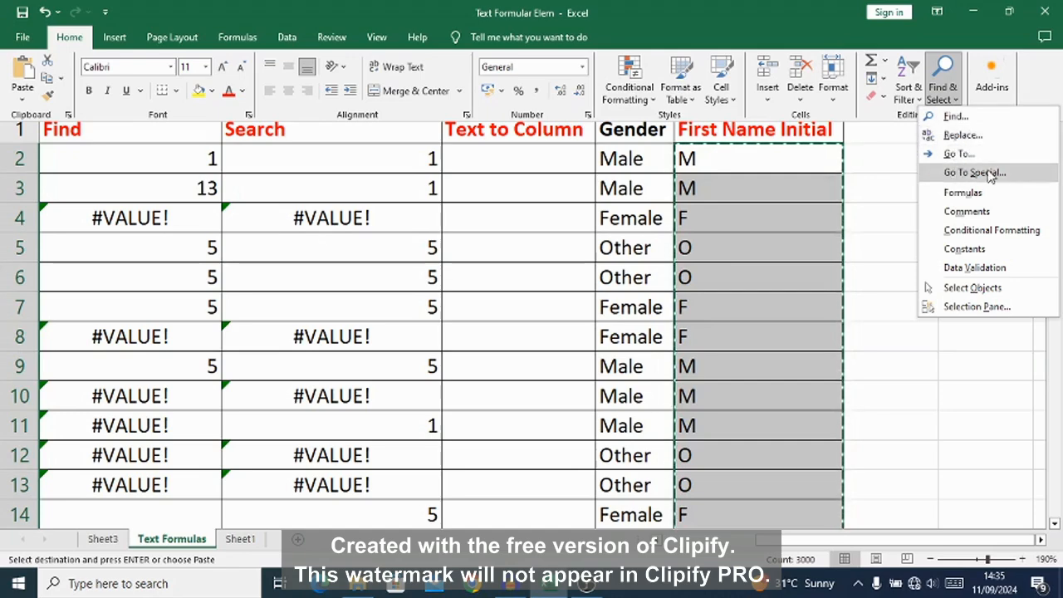
click(962, 136)
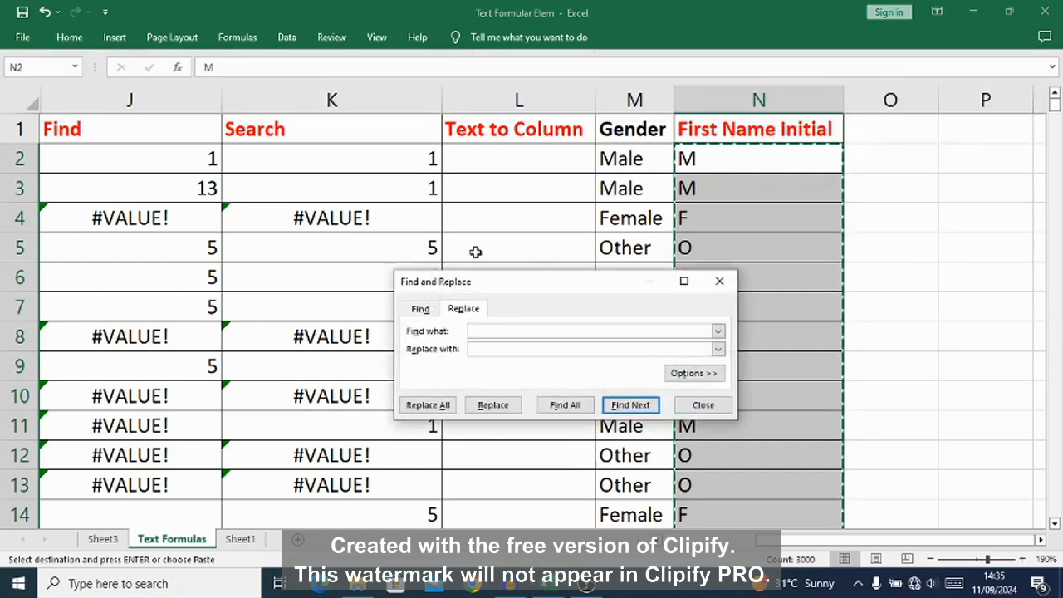
drag(503, 287, 396, 182)
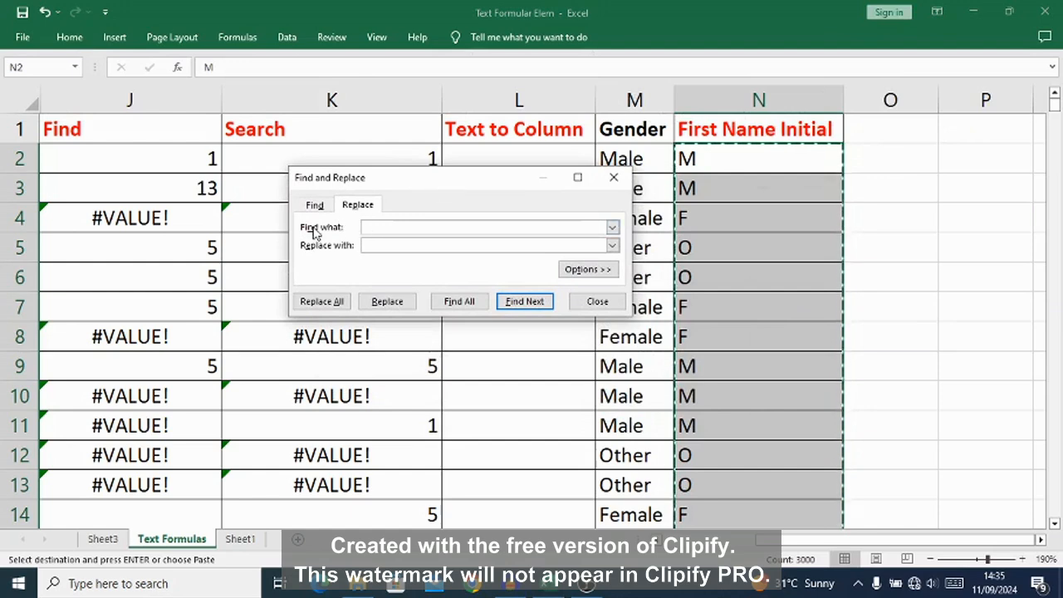
click(389, 226)
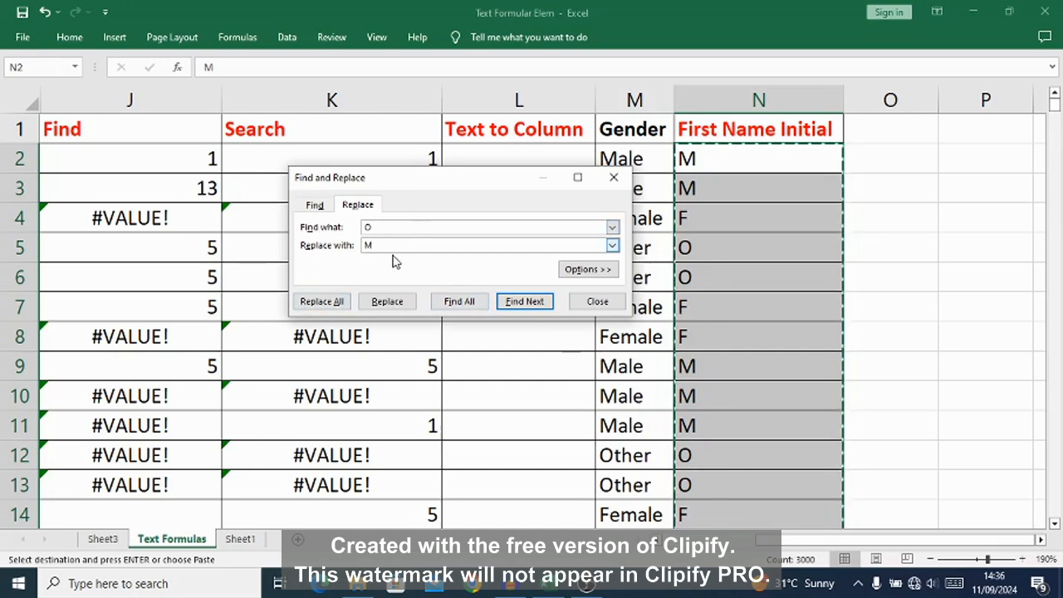
click(321, 302)
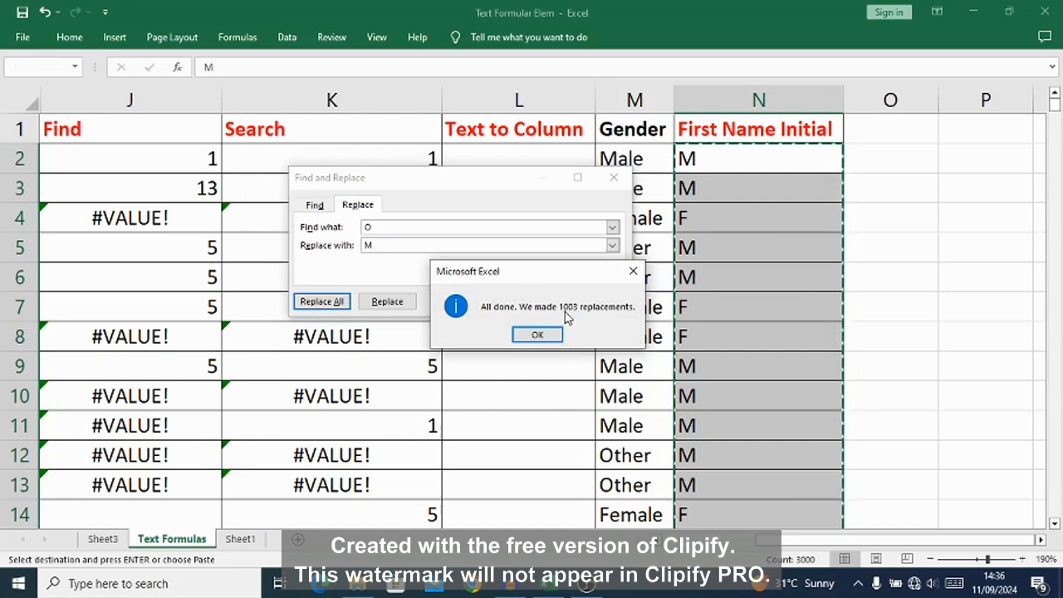
click(535, 335)
click(613, 177)
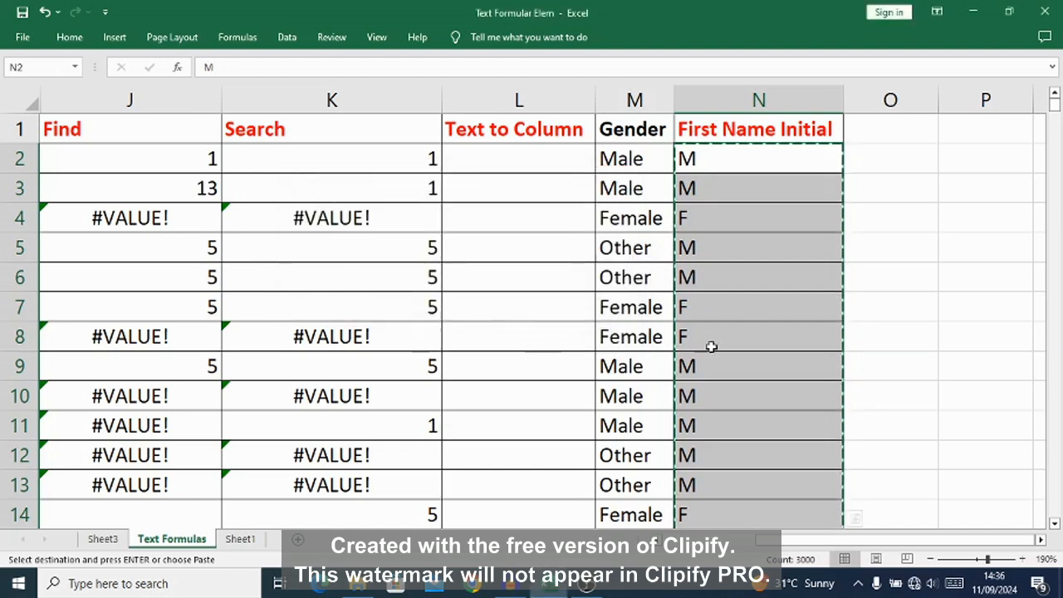
click(734, 332)
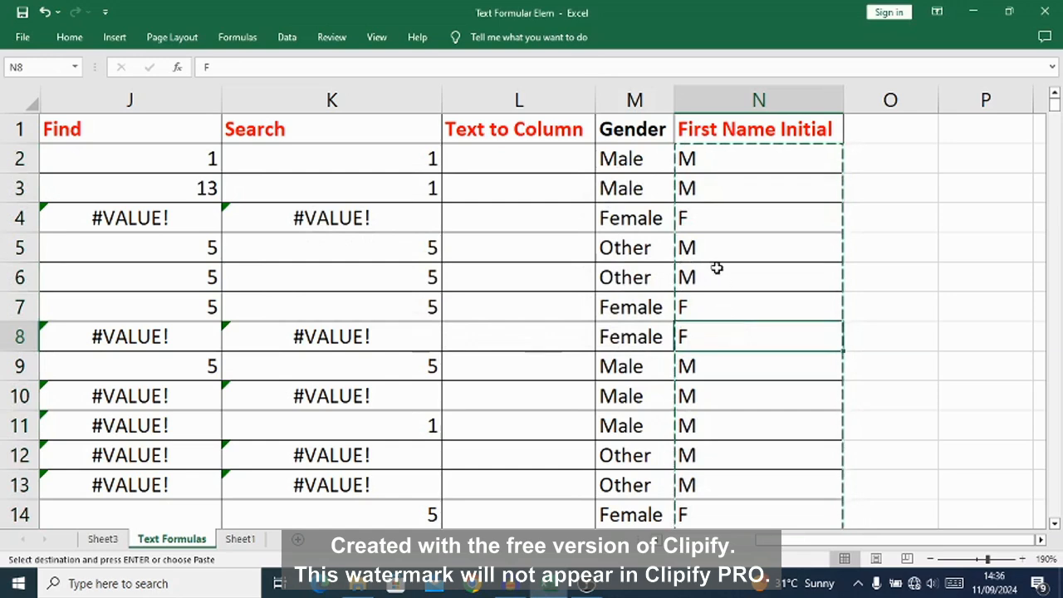
click(716, 247)
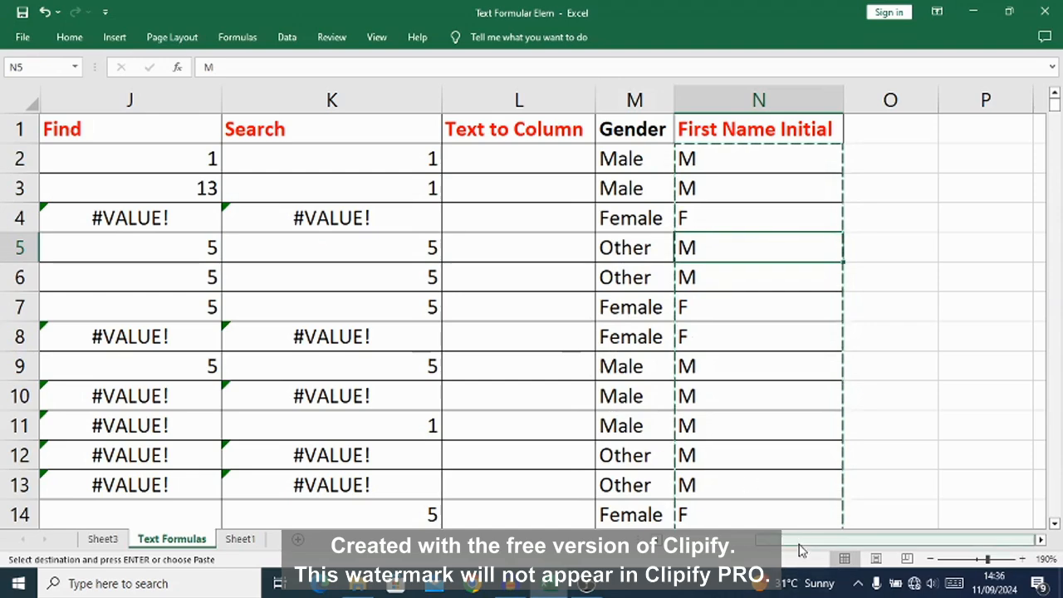
Step: Examine the complete list of available Text functions, from BAHTTEXT through VALUE, without inserting any
drag(808, 538, 801, 540)
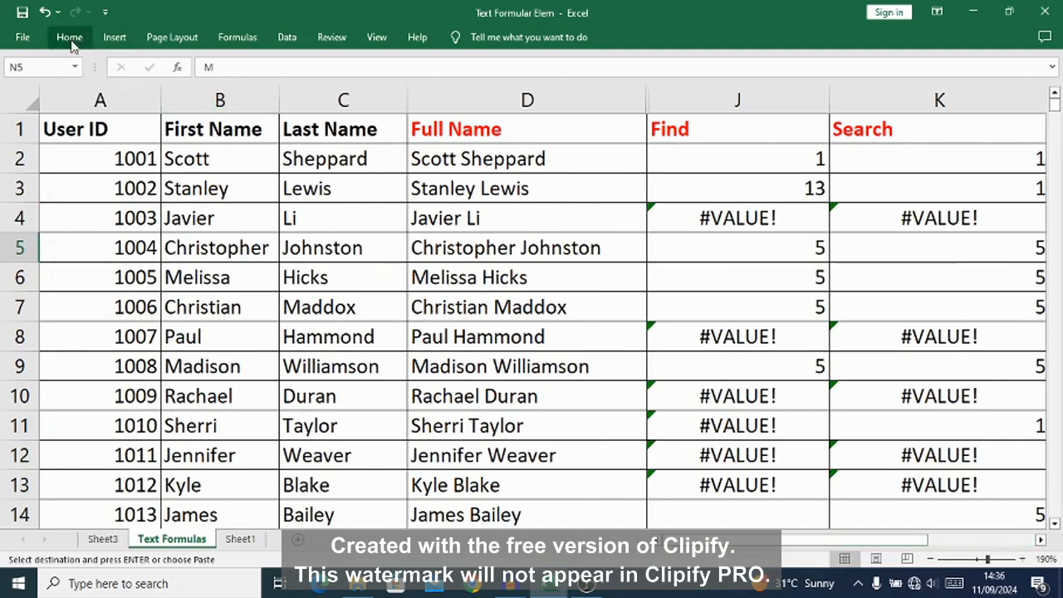
click(241, 39)
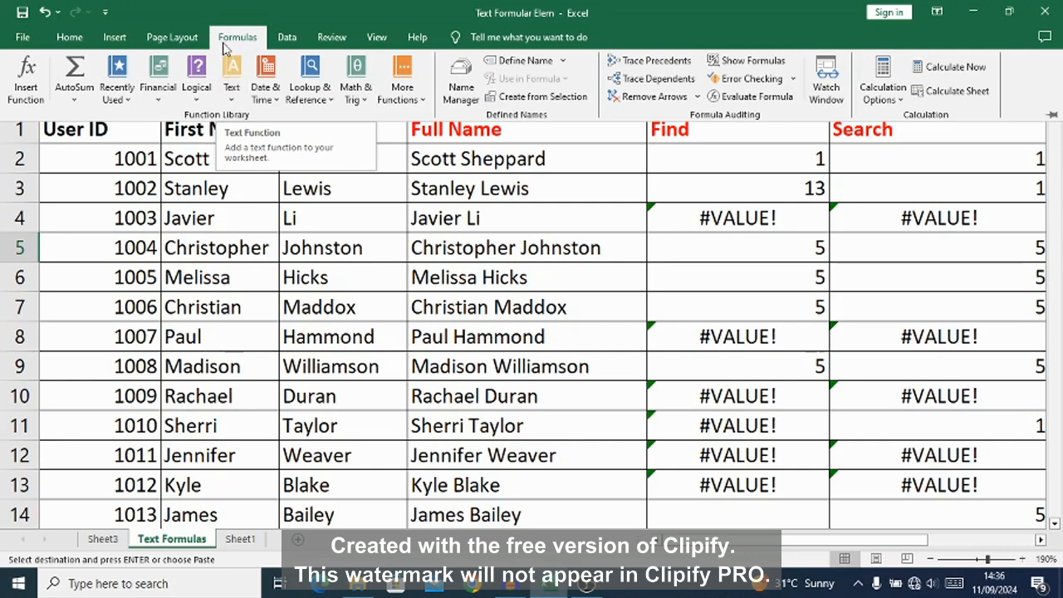
click(233, 103)
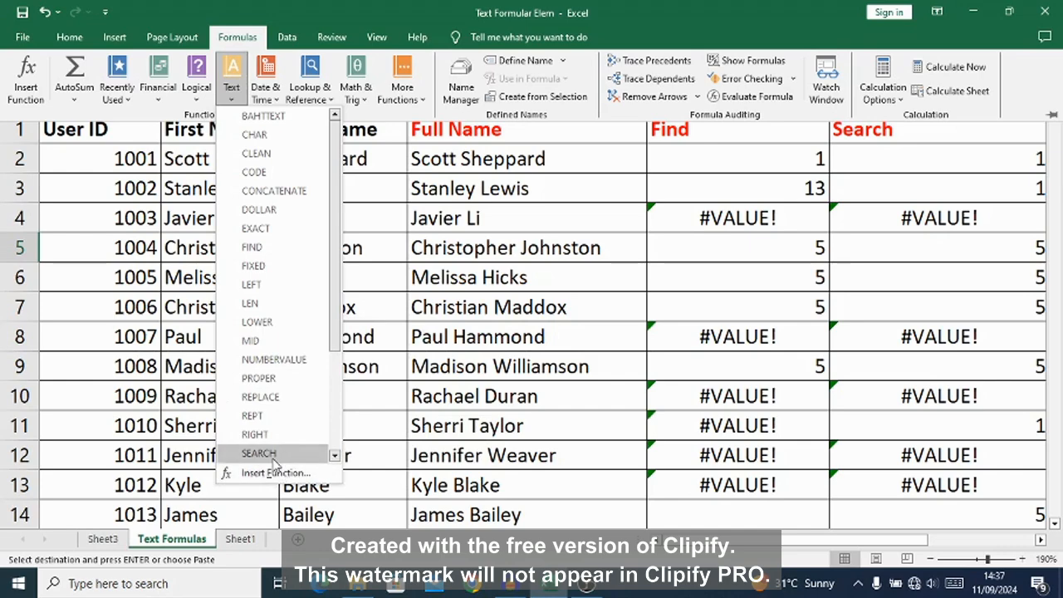
click(334, 455)
click(334, 455)
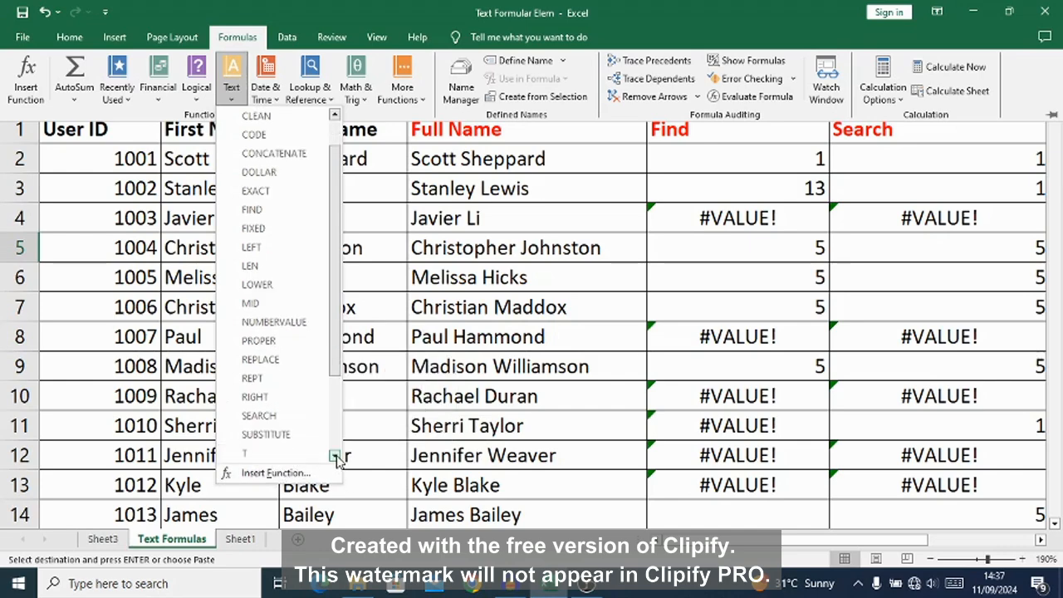
click(333, 455)
click(334, 455)
click(334, 455)
click(333, 455)
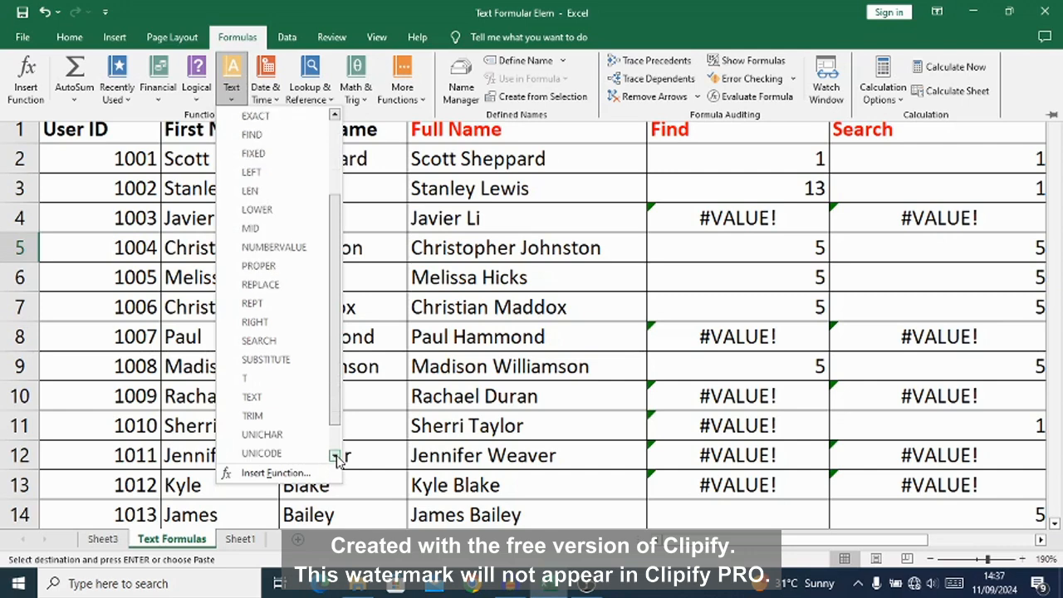
click(334, 456)
click(334, 456)
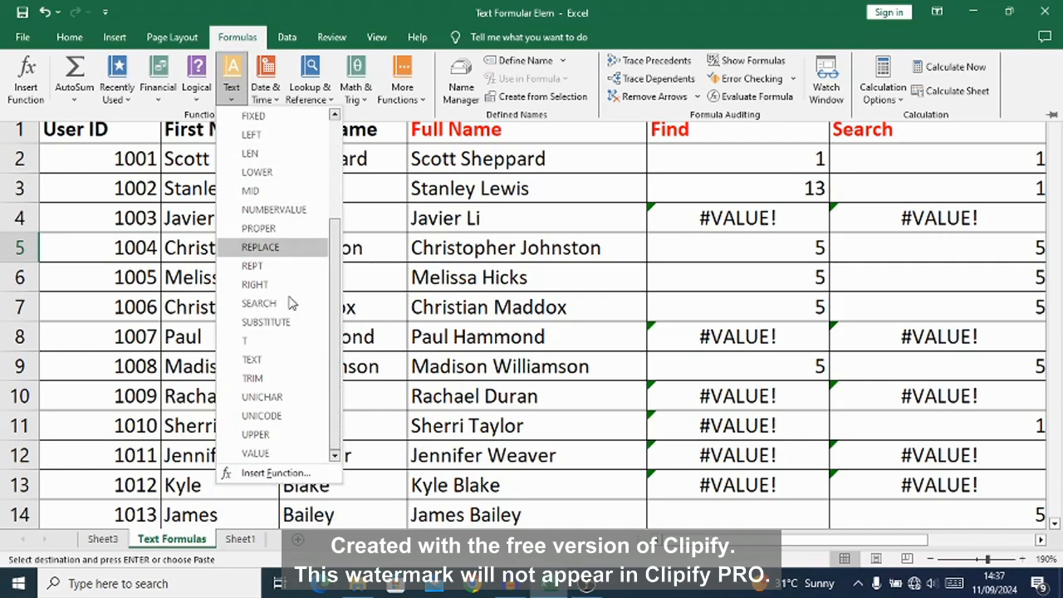
click(641, 255)
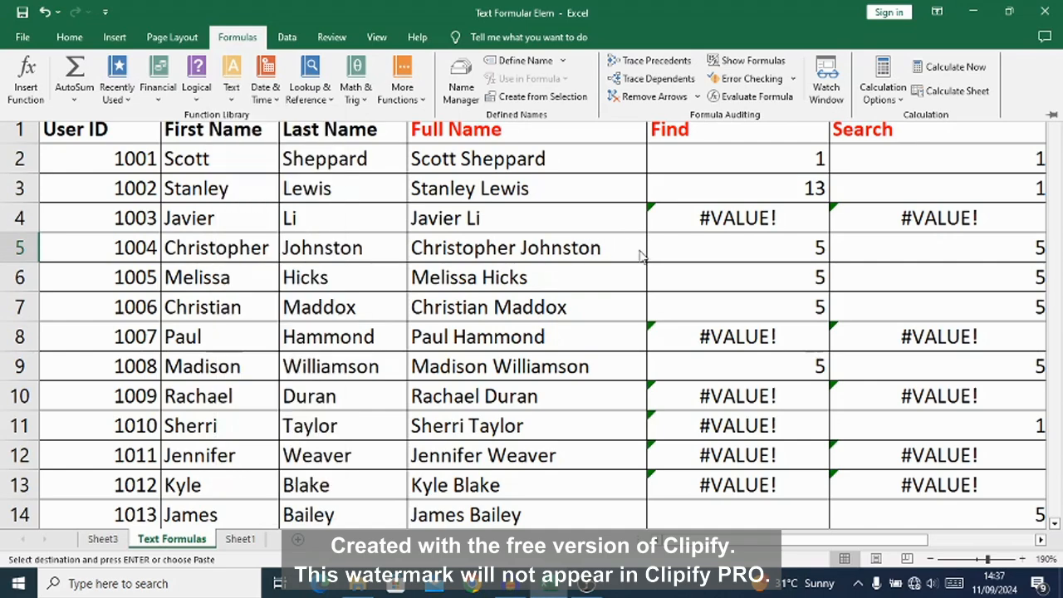
Step: Collapse the ribbon and switch to Sheet3 to review the overview of cleanup functions
click(241, 39)
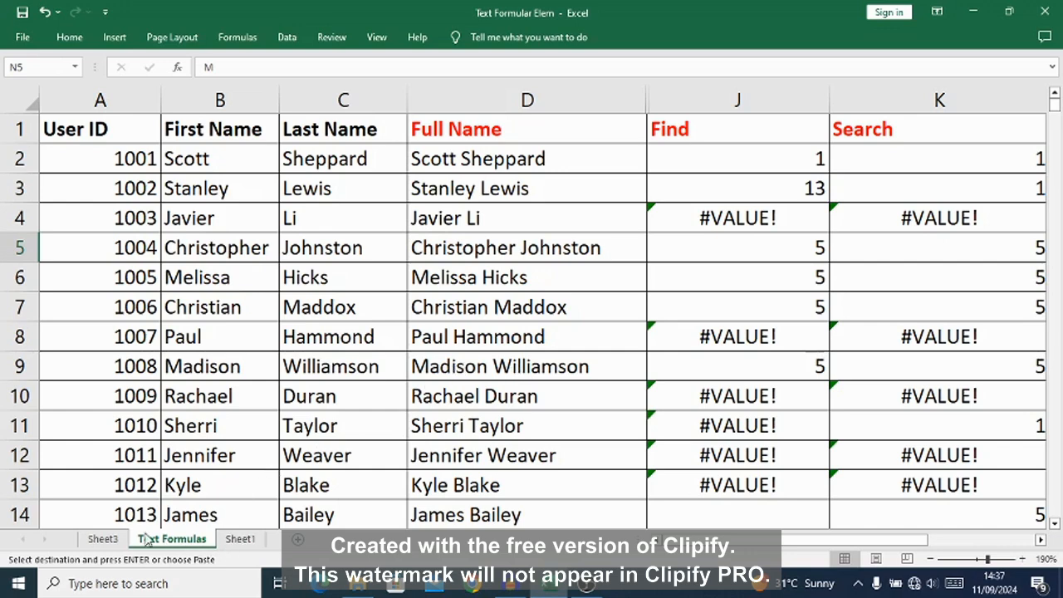
click(102, 540)
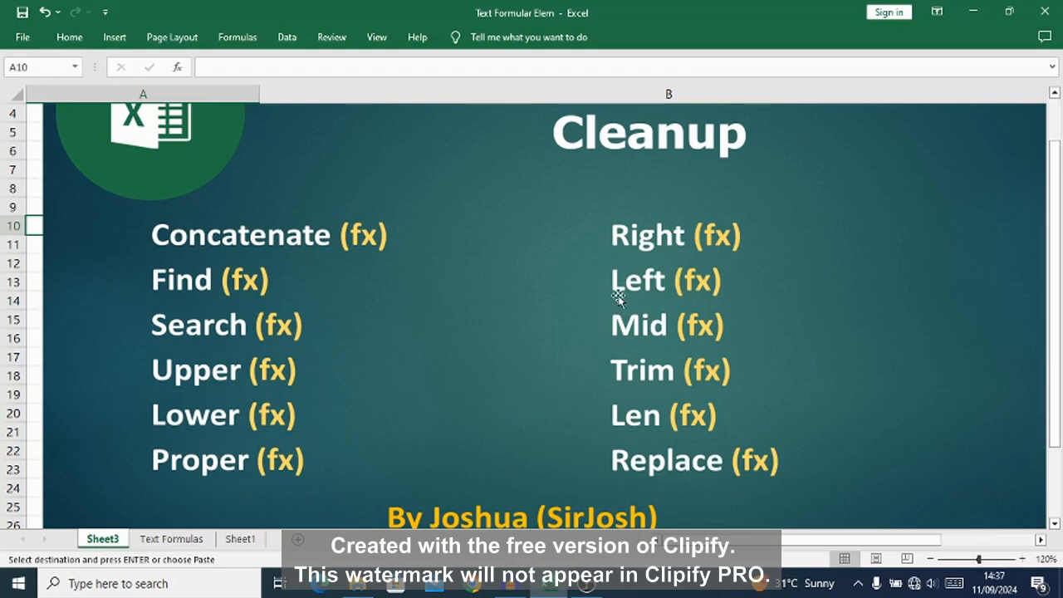